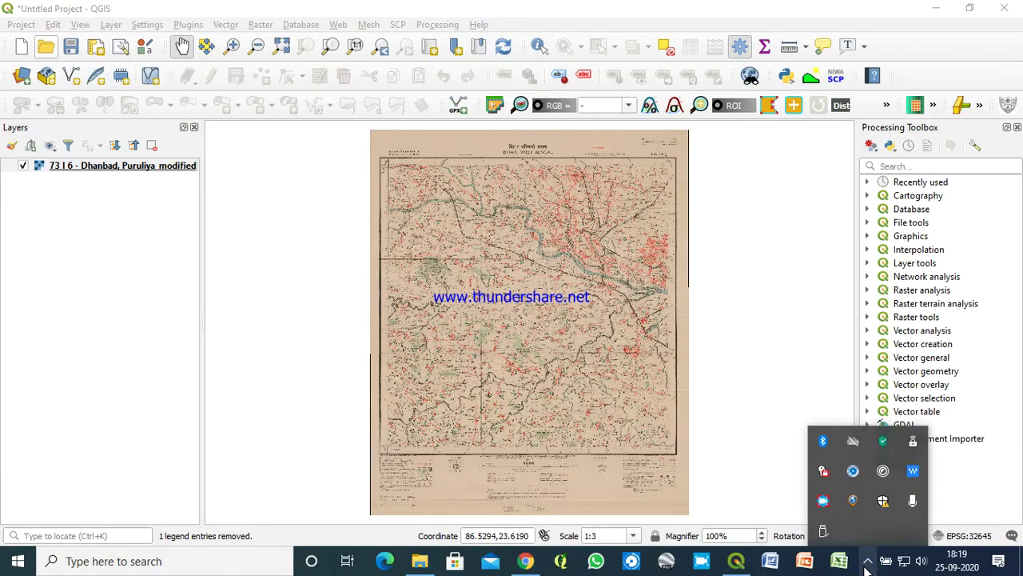
- Dismiss the system tray popup and recentre the topo sheet in the map view
{"action": "left_click", "coordinate": [867, 564]}
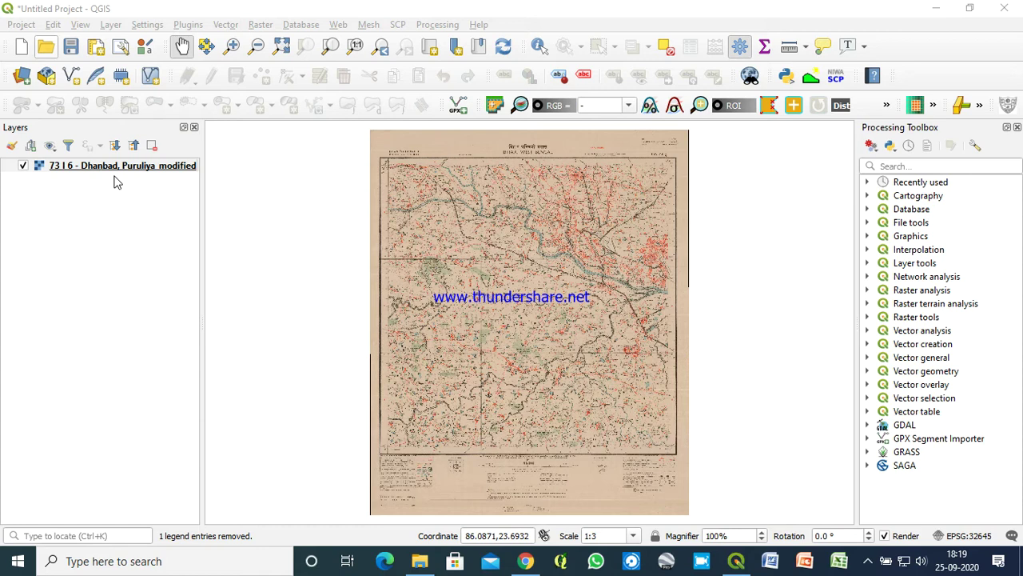
{"action": "left_click", "coordinate": [269, 197]}
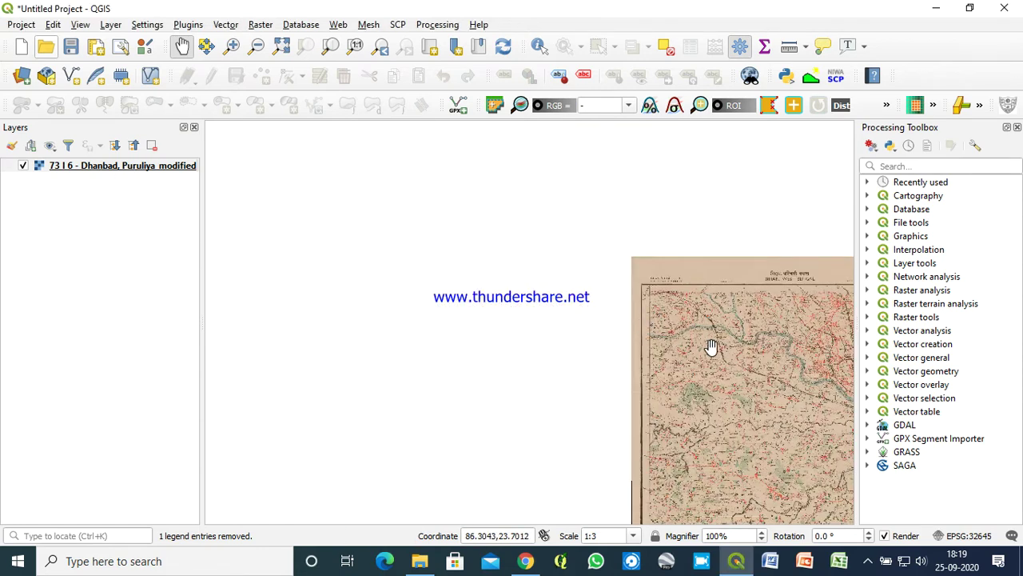
{"action": "left_click_drag", "start_coordinate": [713, 347], "coordinate": [402, 257]}
- Load the raw sheet '73 I 6 - Dhanbad, Puruliya' into the Georeferencer and zoom toward Hatudih
{"action": "left_click", "coordinate": [260, 23]}
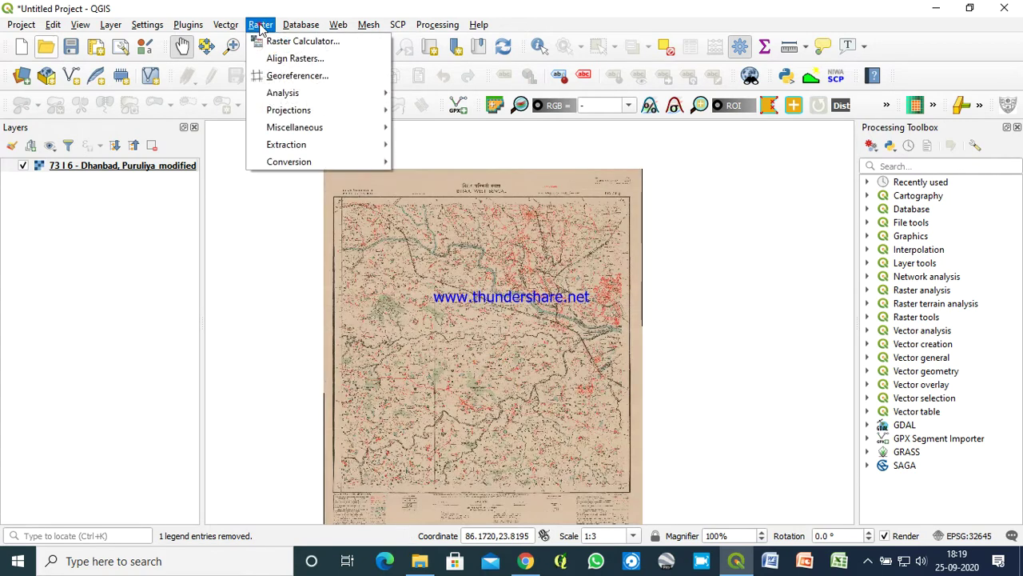
{"action": "left_click", "coordinate": [274, 77]}
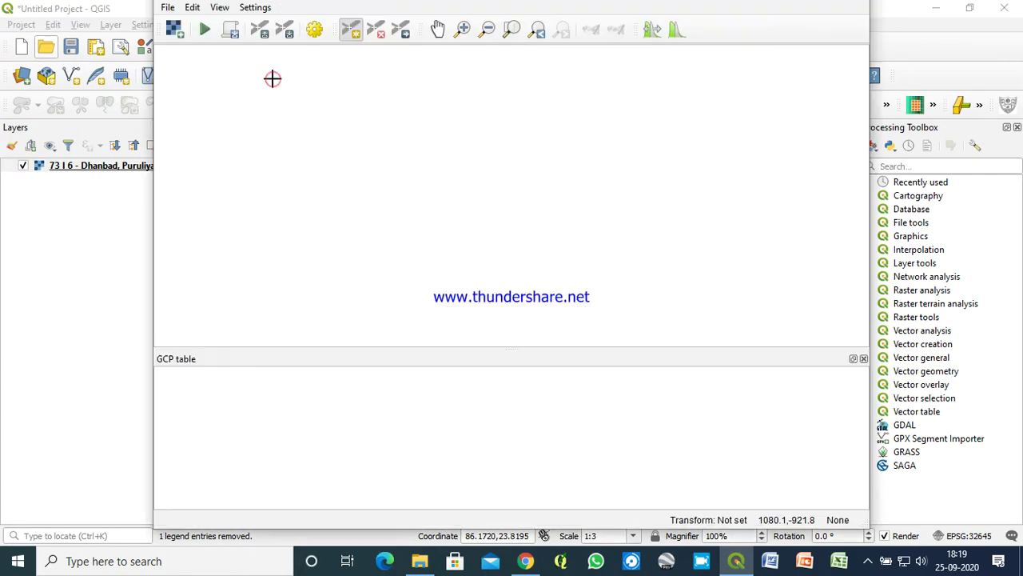
{"action": "left_click", "coordinate": [174, 31]}
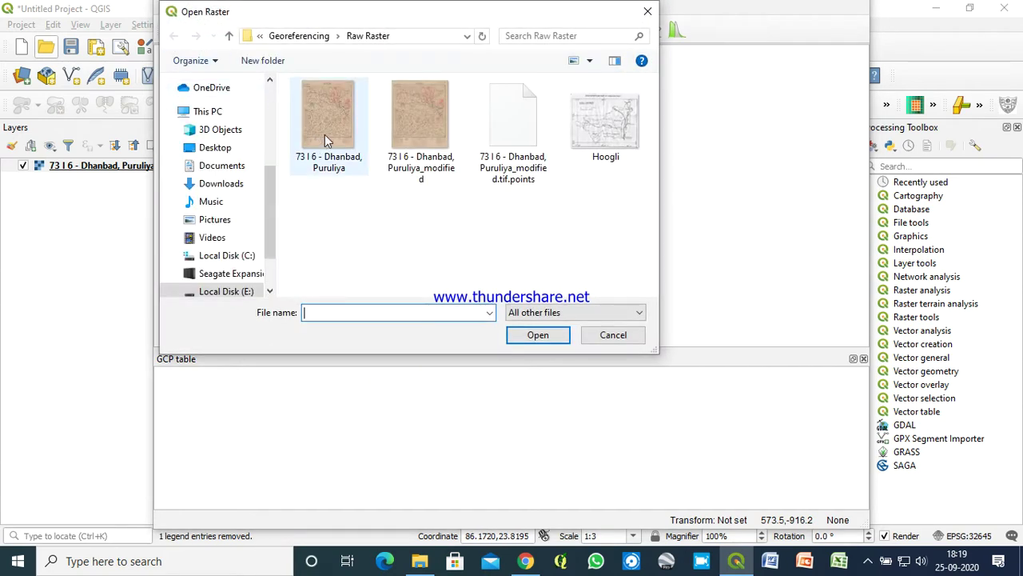
{"action": "left_click", "coordinate": [325, 134]}
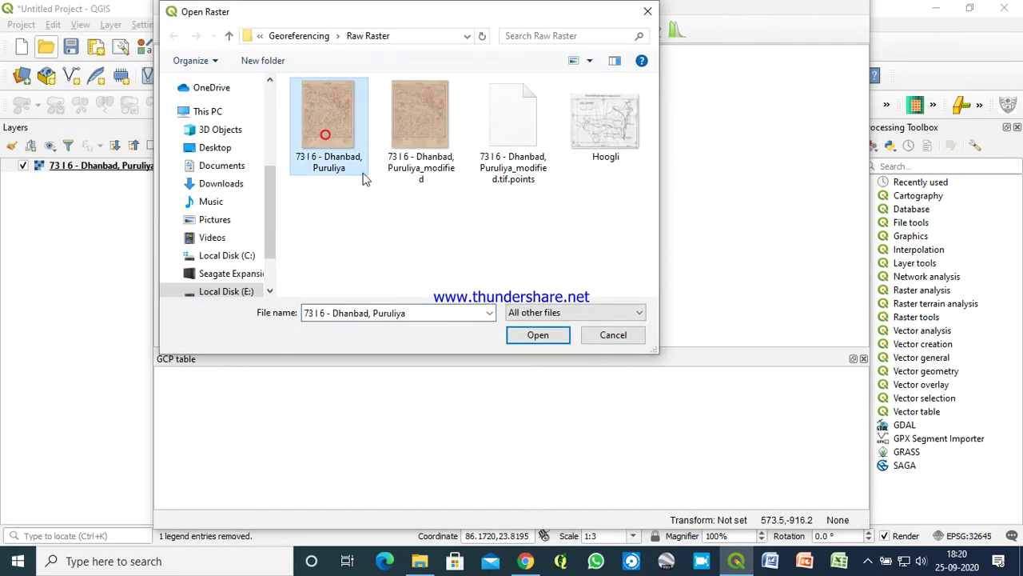
{"action": "left_click", "coordinate": [538, 335]}
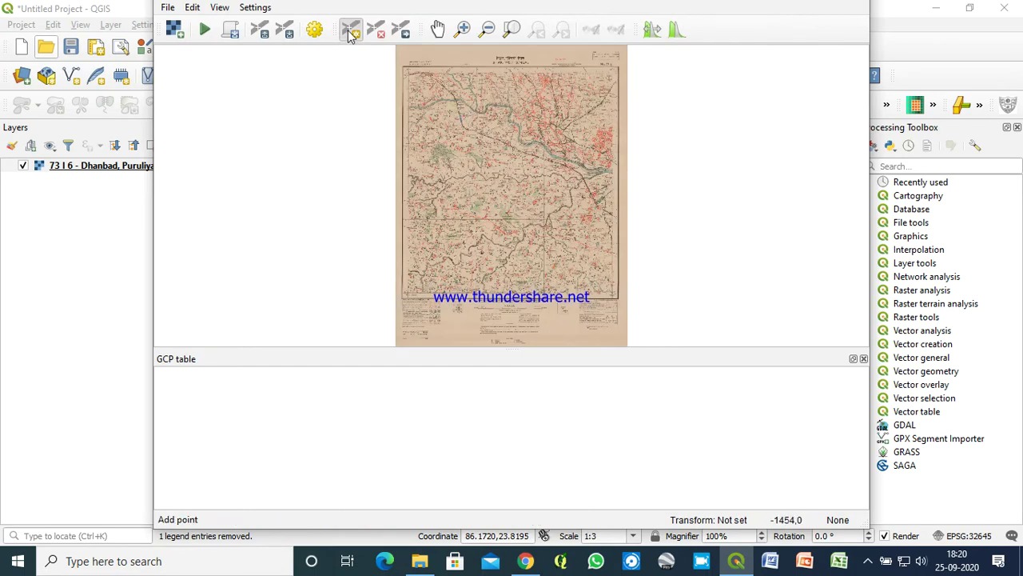
{"action": "scroll", "coordinate": [431, 81], "scroll_direction": "up", "scroll_amount": 1}
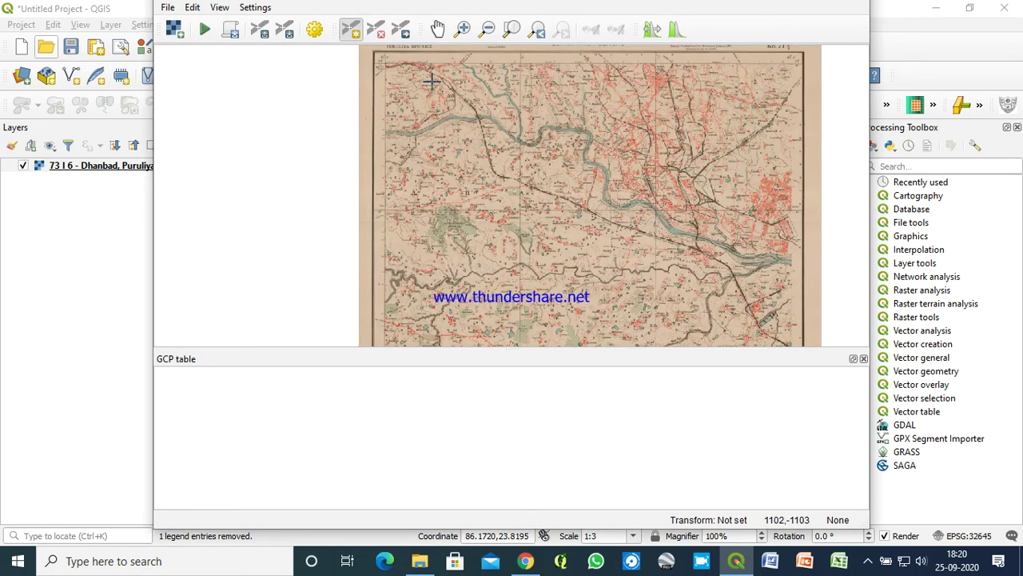
{"action": "scroll", "coordinate": [431, 81], "scroll_direction": "up", "scroll_amount": 1}
{"action": "scroll", "coordinate": [411, 81], "scroll_direction": "up", "scroll_amount": 1}
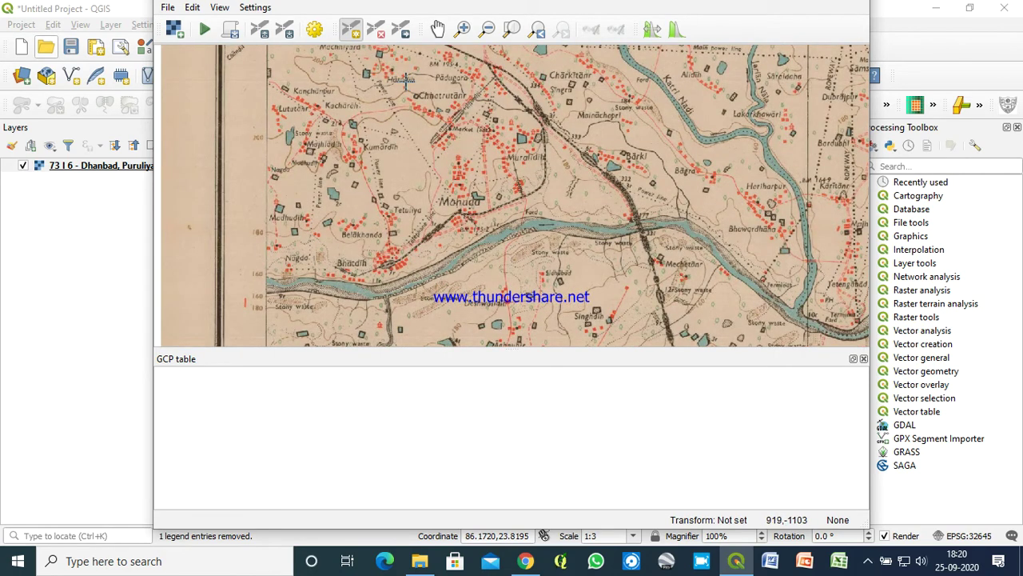
{"action": "scroll", "coordinate": [362, 73], "scroll_direction": "up", "scroll_amount": 1}
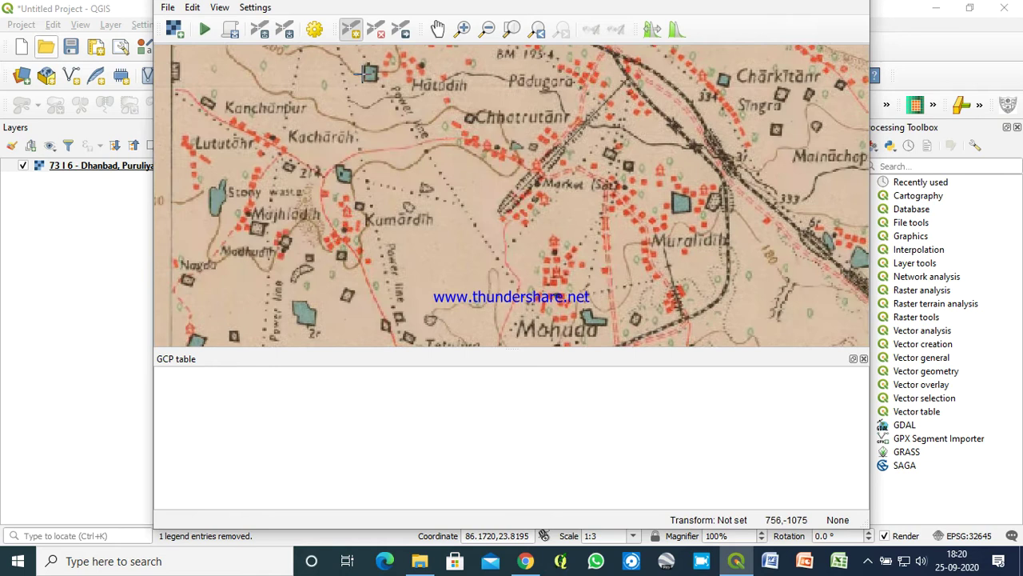
{"action": "scroll", "coordinate": [370, 74], "scroll_direction": "up", "scroll_amount": 1}
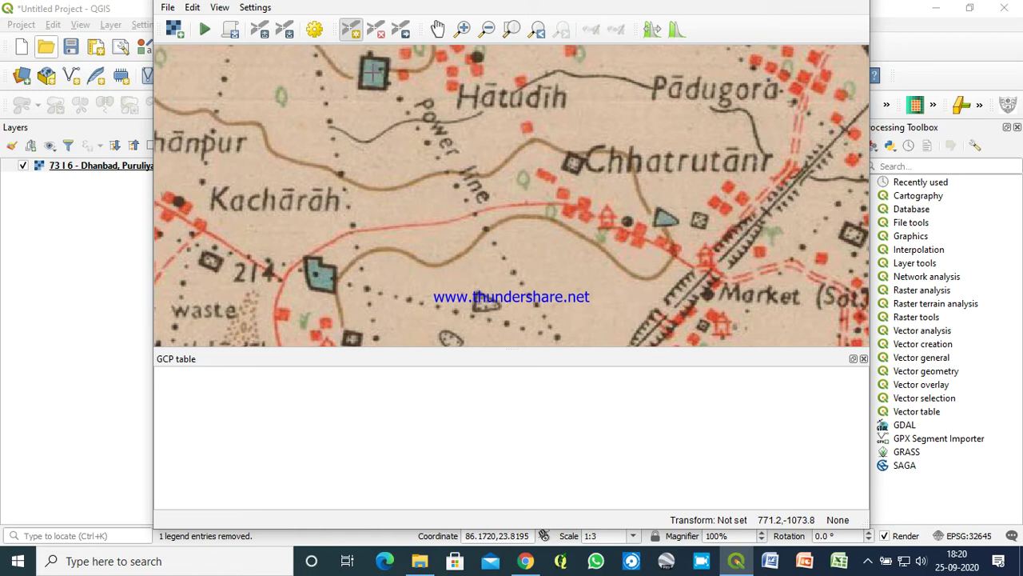
- Match the blue tank near Hatudih to main-map coordinates 86.2658, 23.7407 as the first GCP
{"action": "left_click", "coordinate": [373, 74]}
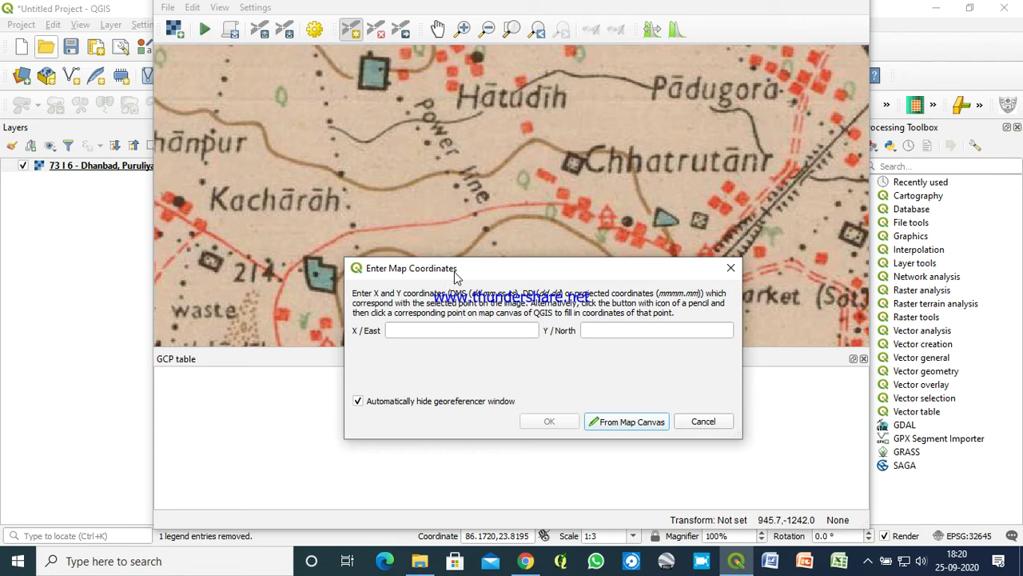
{"action": "left_click_drag", "start_coordinate": [455, 276], "coordinate": [441, 229]}
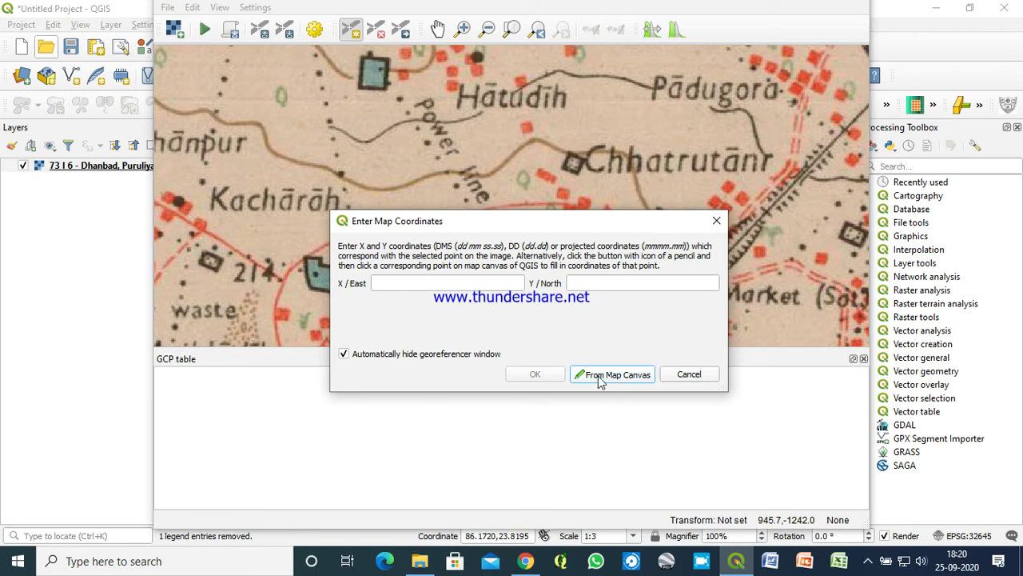
{"action": "left_click", "coordinate": [598, 376]}
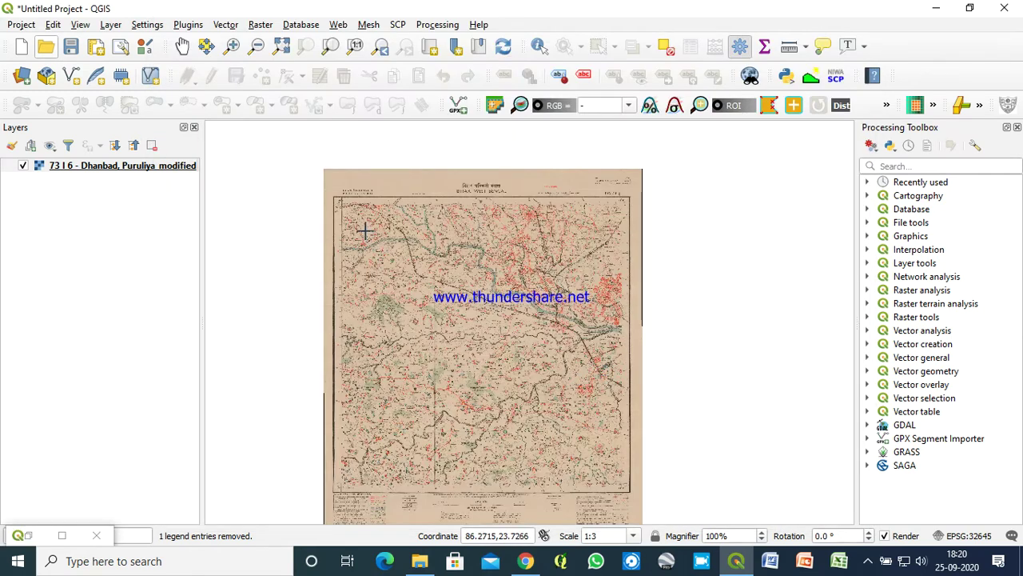
{"action": "scroll", "coordinate": [365, 230], "scroll_direction": "up", "scroll_amount": 2}
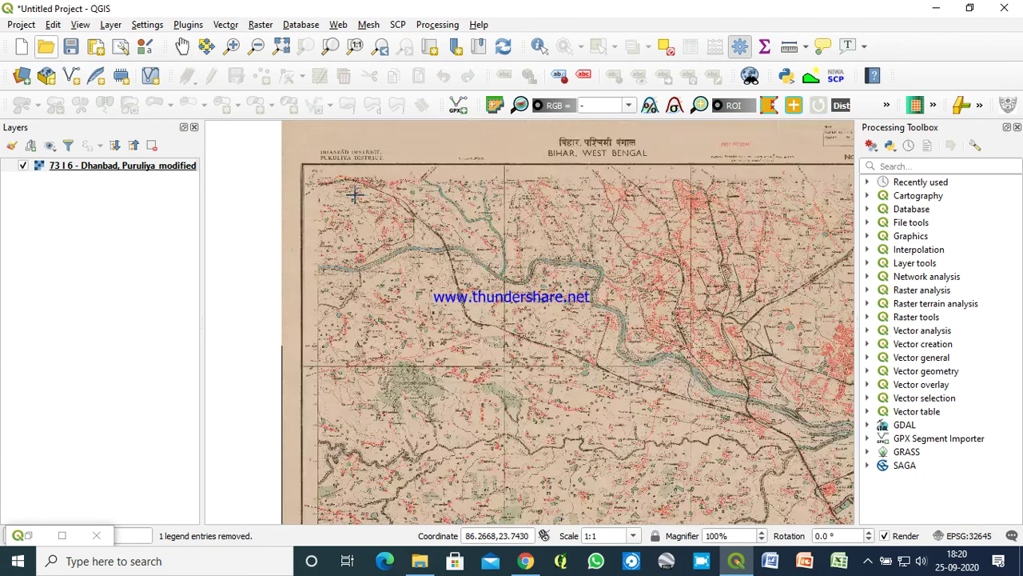
{"action": "scroll", "coordinate": [354, 195], "scroll_direction": "up", "scroll_amount": 1}
{"action": "scroll", "coordinate": [351, 214], "scroll_direction": "up", "scroll_amount": 1}
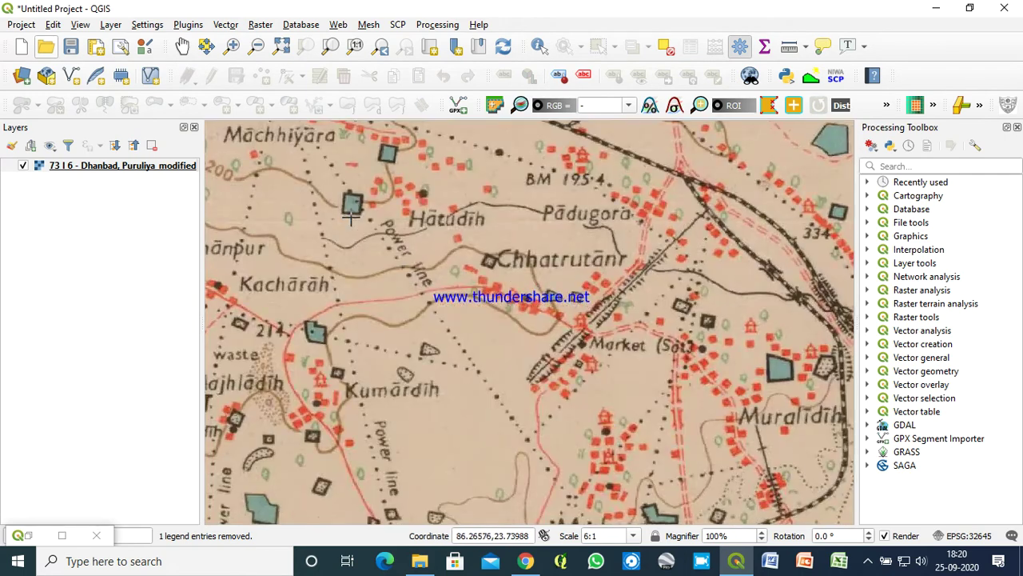
{"action": "scroll", "coordinate": [352, 211], "scroll_direction": "up", "scroll_amount": 1}
{"action": "scroll", "coordinate": [351, 192], "scroll_direction": "up", "scroll_amount": 1}
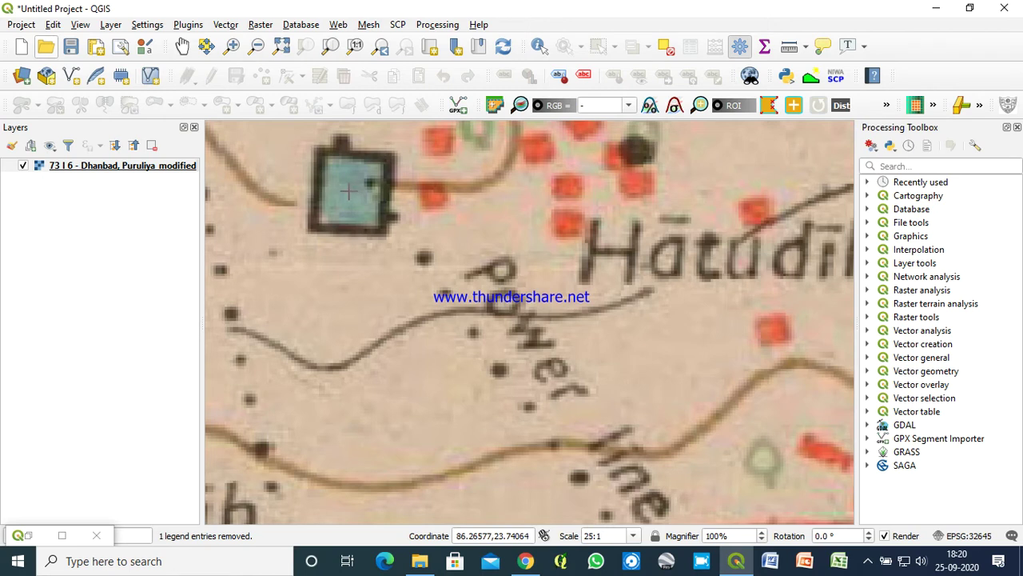
{"action": "left_click", "coordinate": [347, 189]}
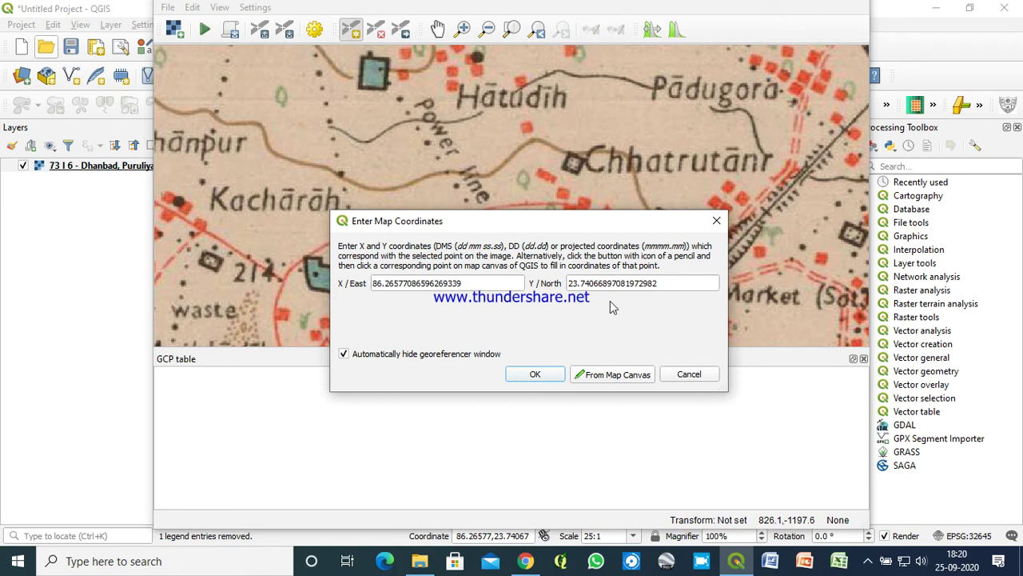
{"action": "left_click", "coordinate": [542, 375]}
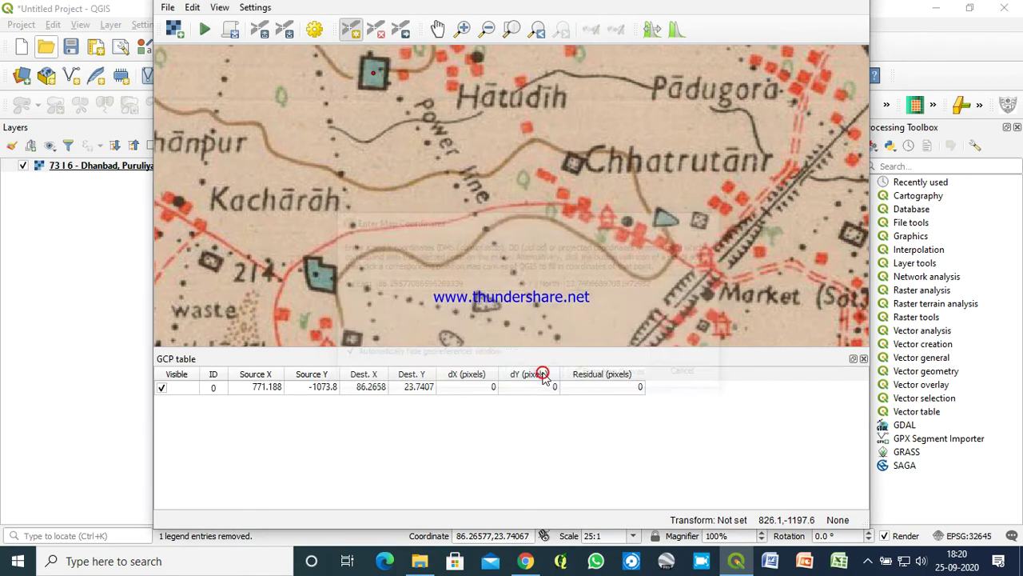
- Place a control point on the scan at benchmark BM 164.9 near Karitanr
{"action": "scroll", "coordinate": [564, 169], "scroll_direction": "down", "scroll_amount": 5}
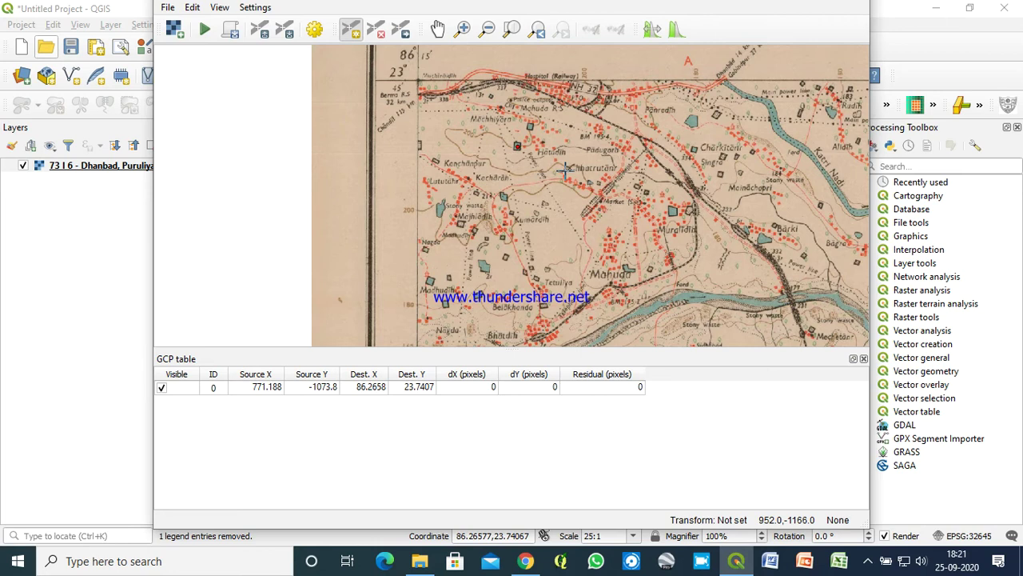
{"action": "key", "text": "Right"}
{"action": "key", "text": "Right"}
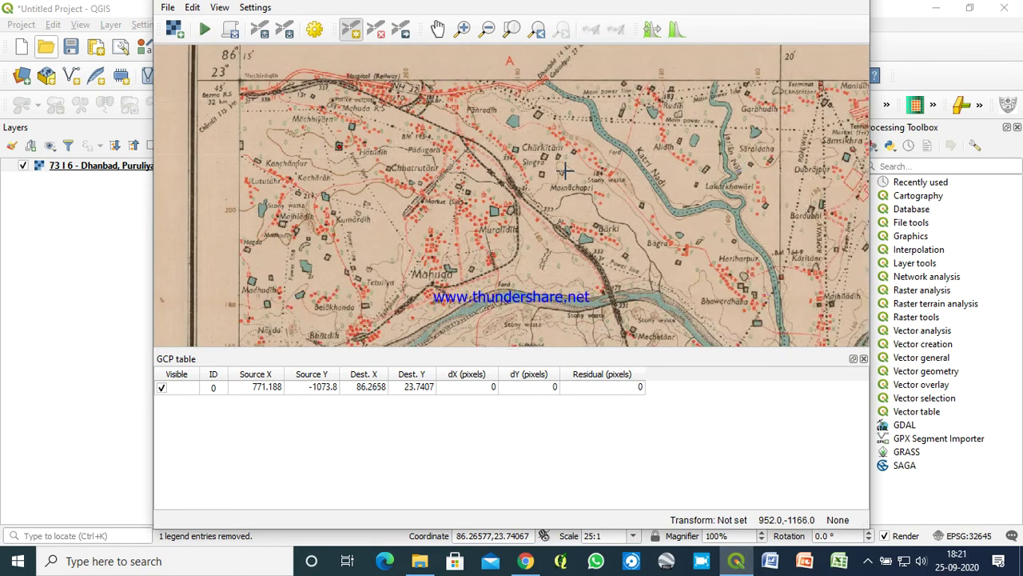
{"action": "key", "text": "Right"}
{"action": "key", "text": "Right"}
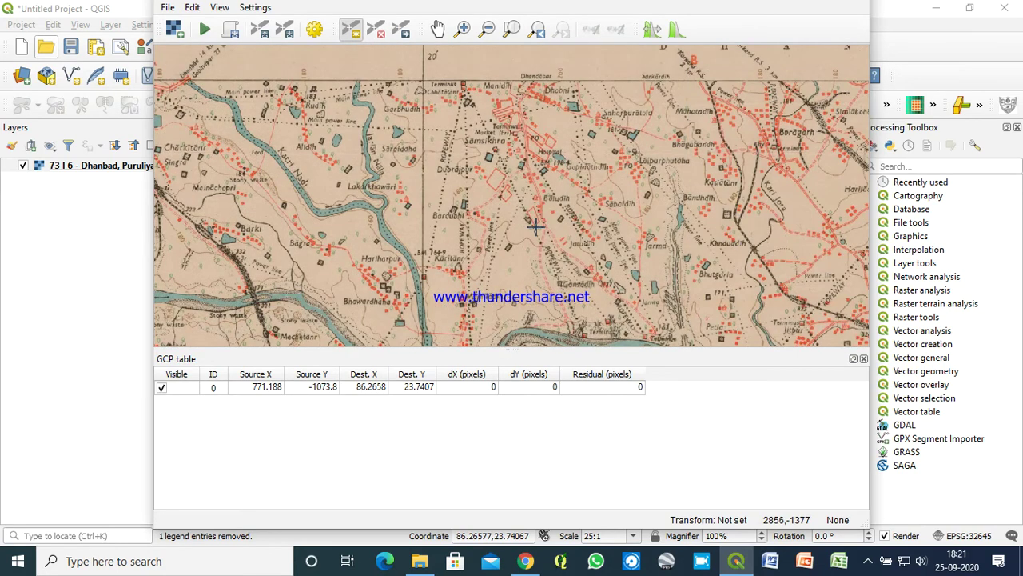
{"action": "scroll", "coordinate": [497, 244], "scroll_direction": "up", "scroll_amount": 1}
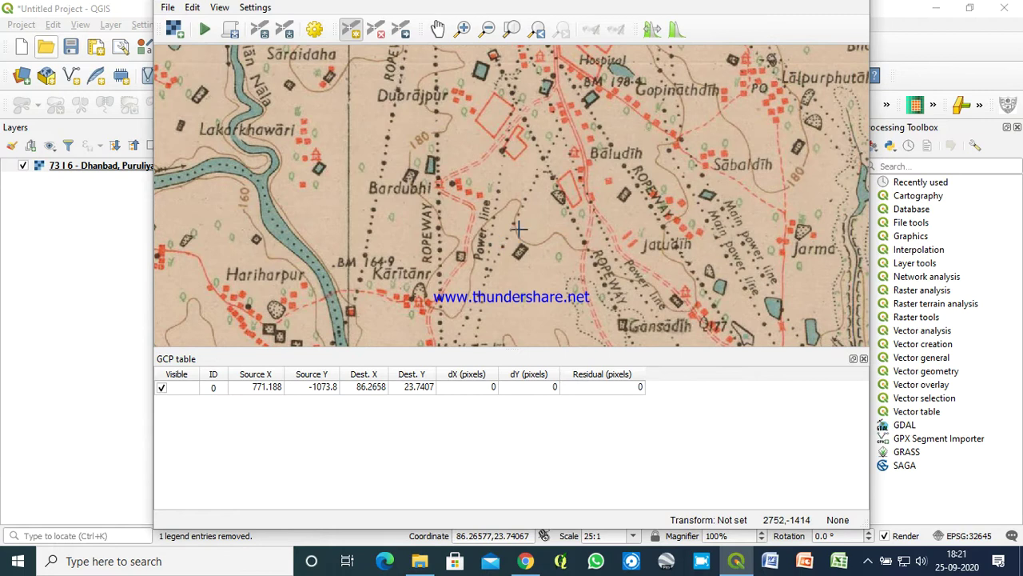
{"action": "scroll", "coordinate": [519, 229], "scroll_direction": "down", "scroll_amount": 1}
{"action": "scroll", "coordinate": [433, 244], "scroll_direction": "up", "scroll_amount": 2}
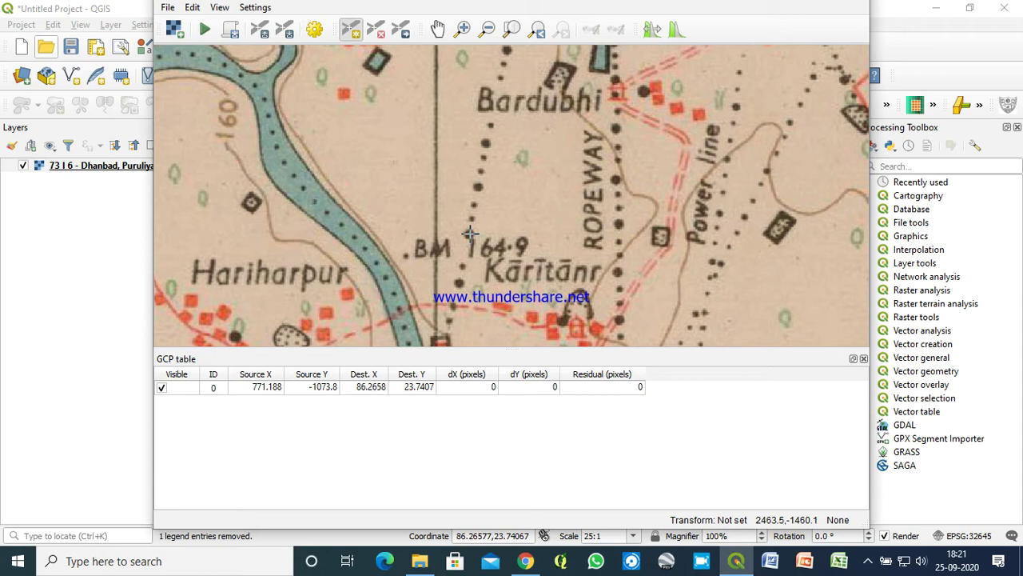
{"action": "left_click", "coordinate": [469, 233]}
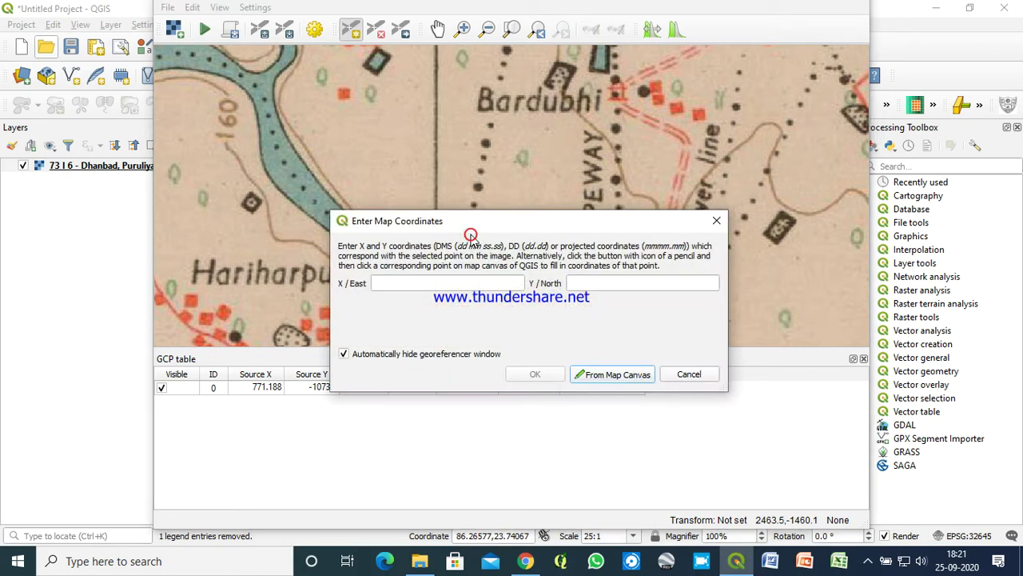
- Capture the matching Karitanr benchmark on the main map, giving 86.3348, 23.7261
{"action": "left_click", "coordinate": [611, 374]}
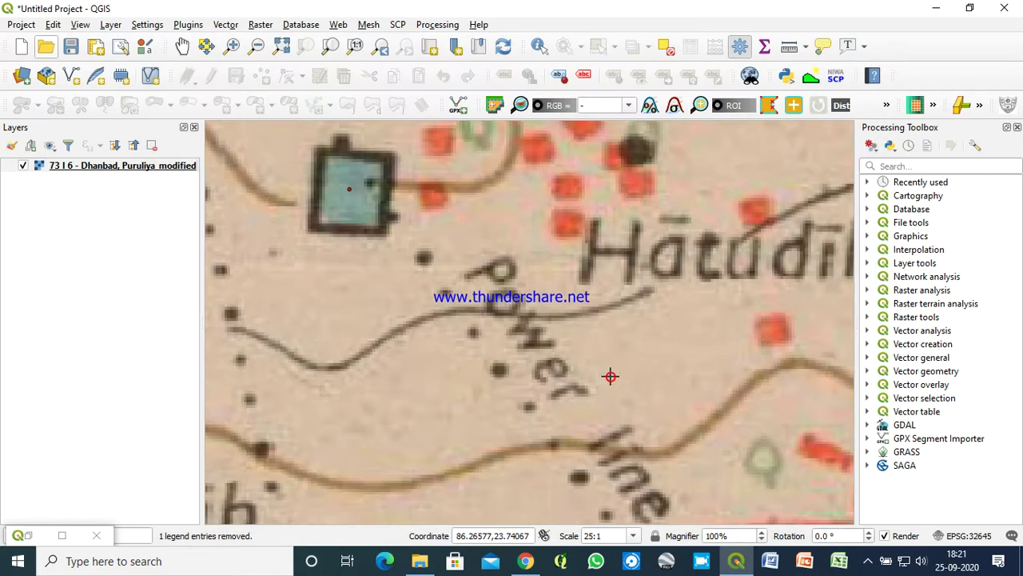
{"action": "scroll", "coordinate": [610, 373], "scroll_direction": "down", "scroll_amount": 3}
{"action": "scroll", "coordinate": [577, 304], "scroll_direction": "down", "scroll_amount": 2}
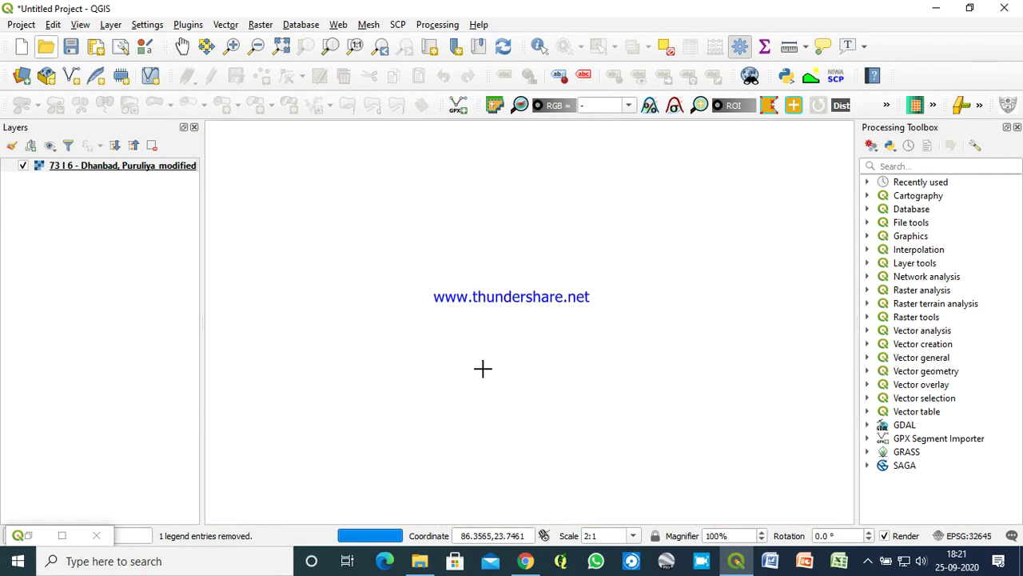
{"action": "scroll", "coordinate": [485, 362], "scroll_direction": "down", "scroll_amount": 1}
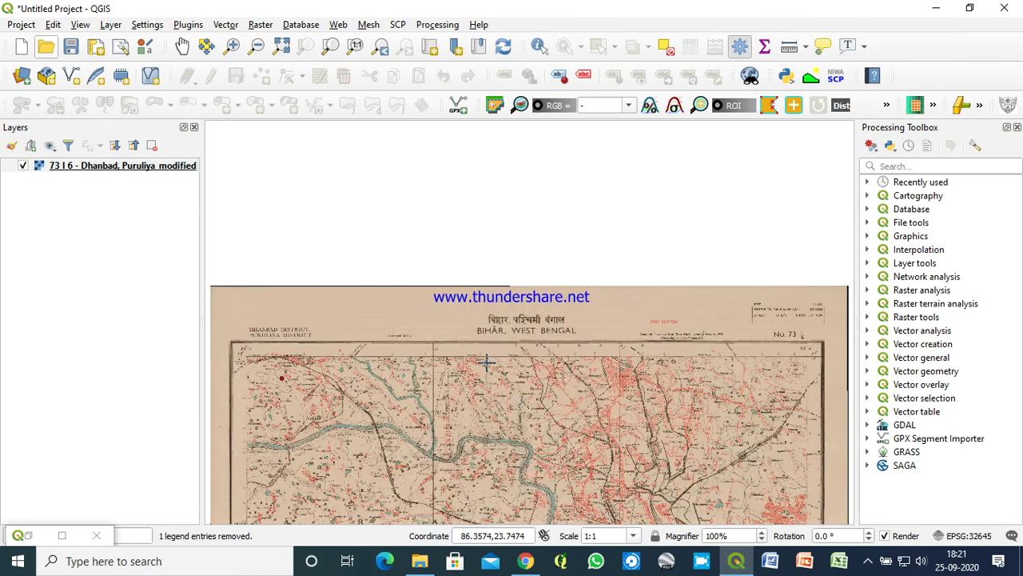
{"action": "key", "text": "Down"}
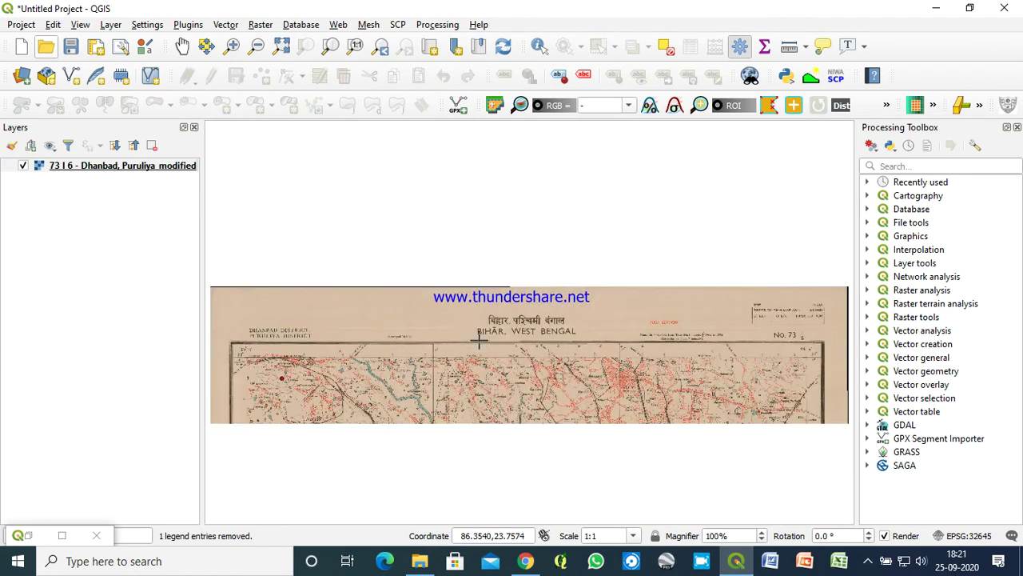
{"action": "key", "text": "Down"}
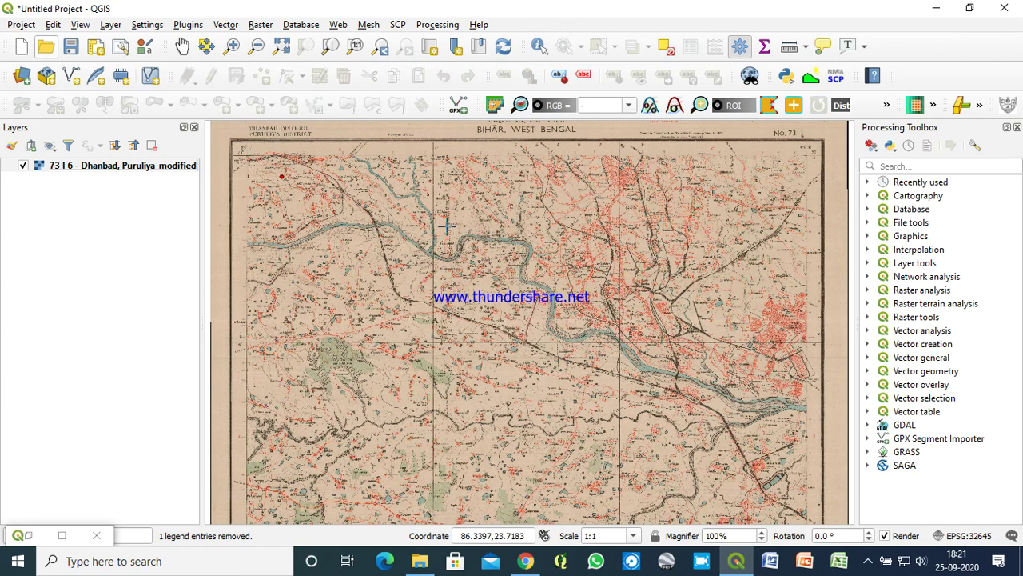
{"action": "scroll", "coordinate": [448, 230], "scroll_direction": "up", "scroll_amount": 1}
{"action": "scroll", "coordinate": [448, 230], "scroll_direction": "up", "scroll_amount": 1}
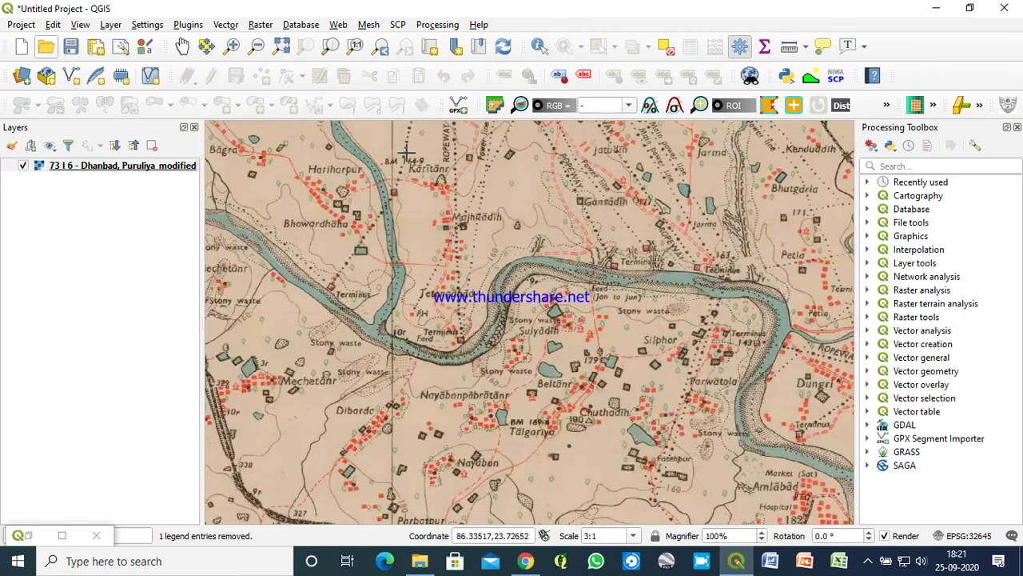
{"action": "scroll", "coordinate": [407, 152], "scroll_direction": "up", "scroll_amount": 1}
{"action": "scroll", "coordinate": [404, 156], "scroll_direction": "up", "scroll_amount": 1}
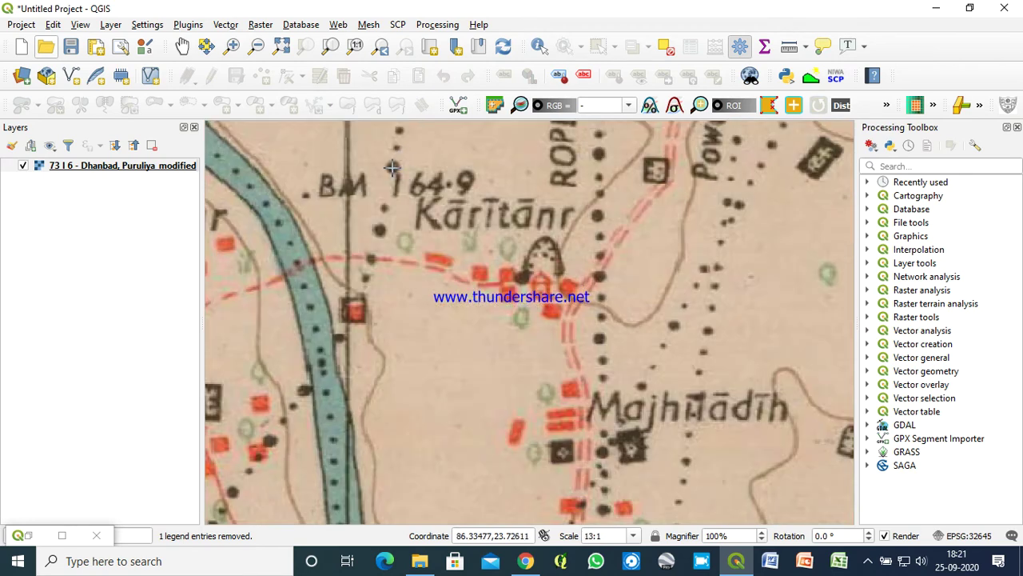
{"action": "left_click", "coordinate": [392, 166]}
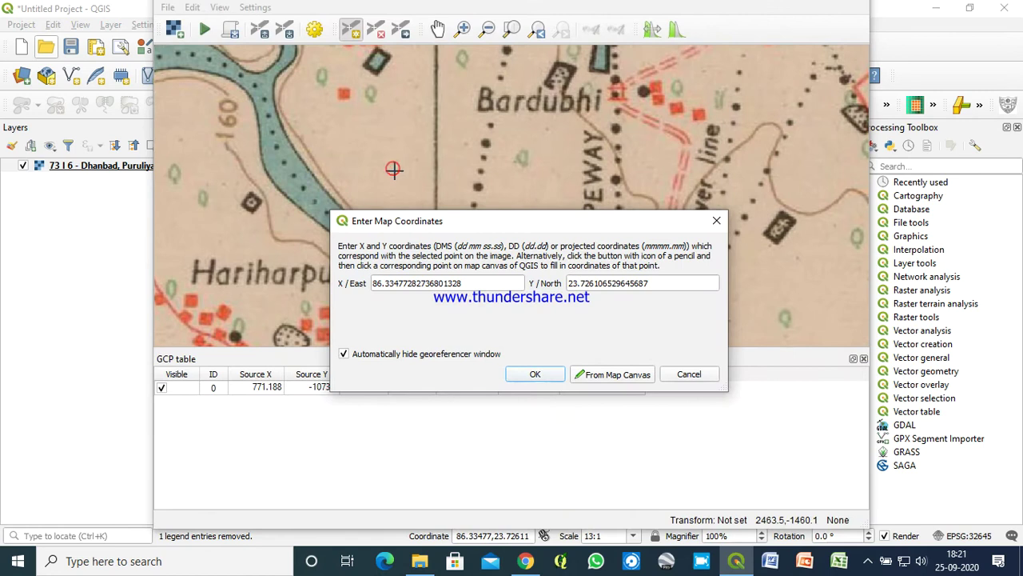
- Confirm the second control point at 86.3348, 23.7261
{"action": "left_click", "coordinate": [558, 371]}
{"action": "scroll", "coordinate": [622, 166], "scroll_direction": "down", "scroll_amount": 1}
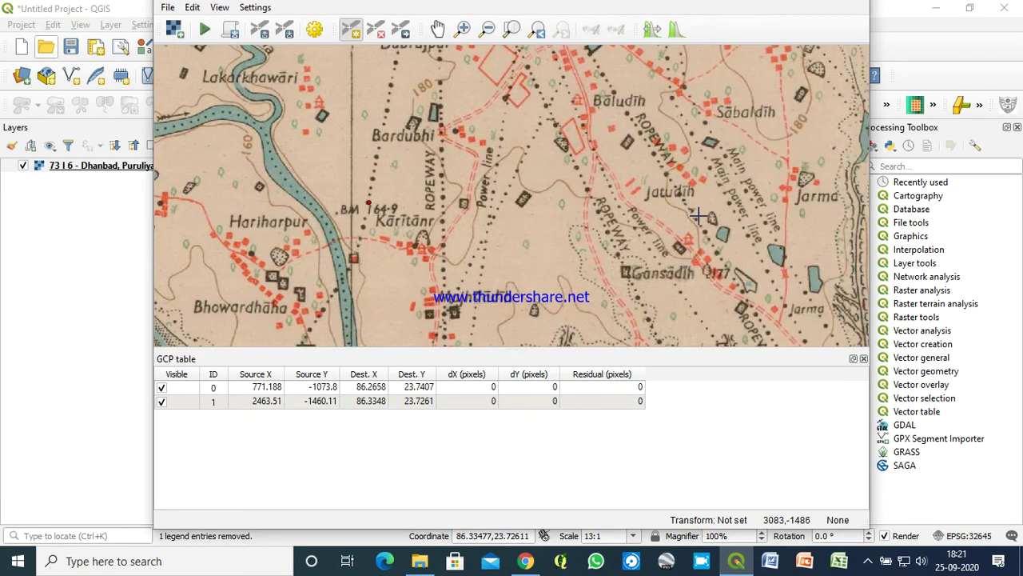
{"action": "scroll", "coordinate": [701, 217], "scroll_direction": "down", "scroll_amount": 1}
{"action": "scroll", "coordinate": [774, 196], "scroll_direction": "up", "scroll_amount": 1}
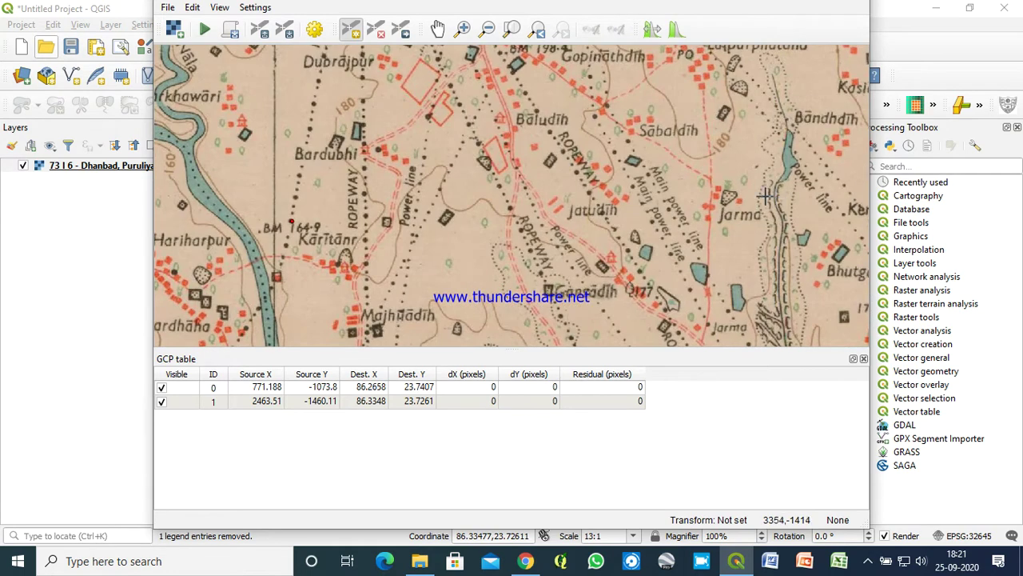
- Pan the scanned sheet east to the Boragarh and Simlabohal area
{"action": "left_click", "coordinate": [438, 29]}
{"action": "left_click_drag", "start_coordinate": [703, 184], "coordinate": [391, 168]}
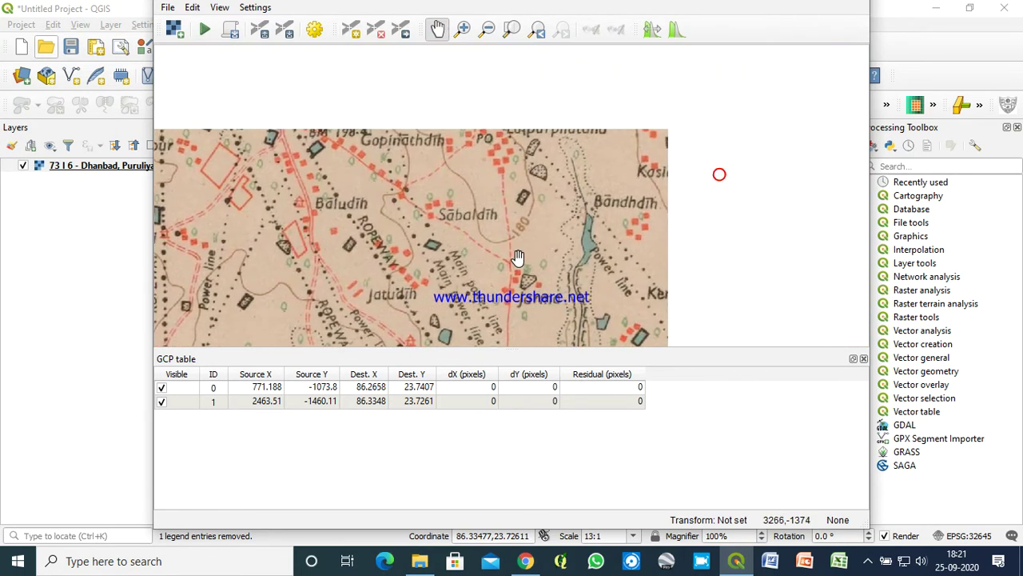
{"action": "mouse_move", "coordinate": [574, 181]}
{"action": "left_mouse_down"}
{"action": "mouse_move", "coordinate": [611, 236]}
{"action": "mouse_move", "coordinate": [551, 200]}
{"action": "left_mouse_up"}
{"action": "scroll", "coordinate": [612, 219], "scroll_direction": "down", "scroll_amount": 1}
{"action": "left_click_drag", "start_coordinate": [692, 263], "coordinate": [473, 213]}
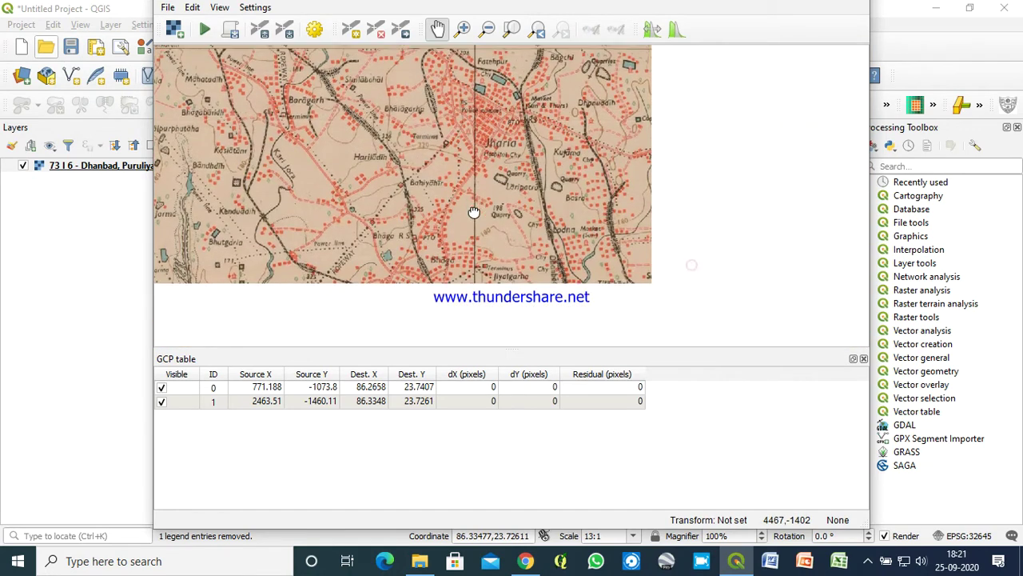
{"action": "mouse_move", "coordinate": [478, 252]}
{"action": "left_mouse_down"}
{"action": "mouse_move", "coordinate": [733, 174]}
{"action": "mouse_move", "coordinate": [626, 221]}
{"action": "left_mouse_up"}
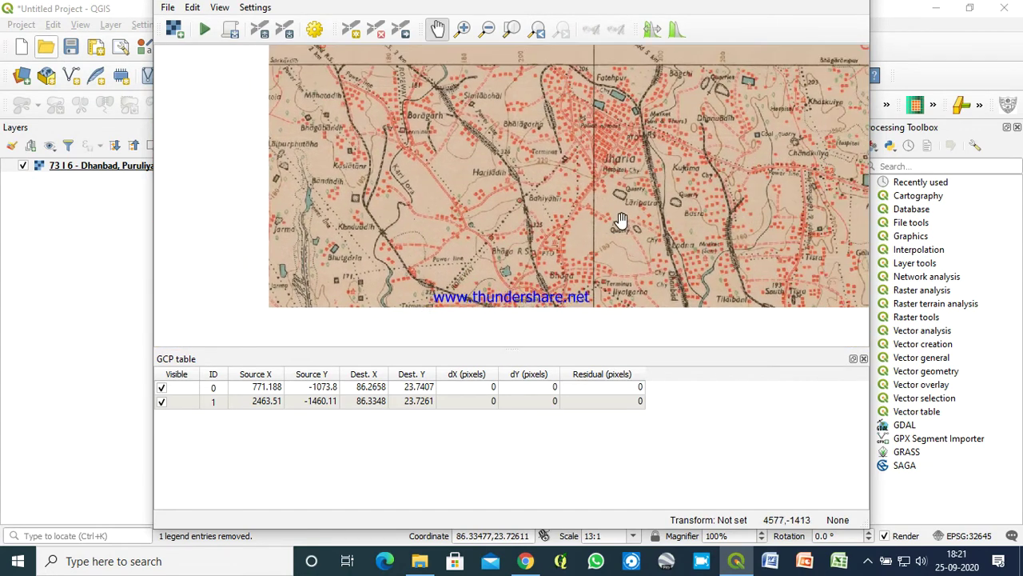
{"action": "scroll", "coordinate": [527, 201], "scroll_direction": "up", "scroll_amount": 1}
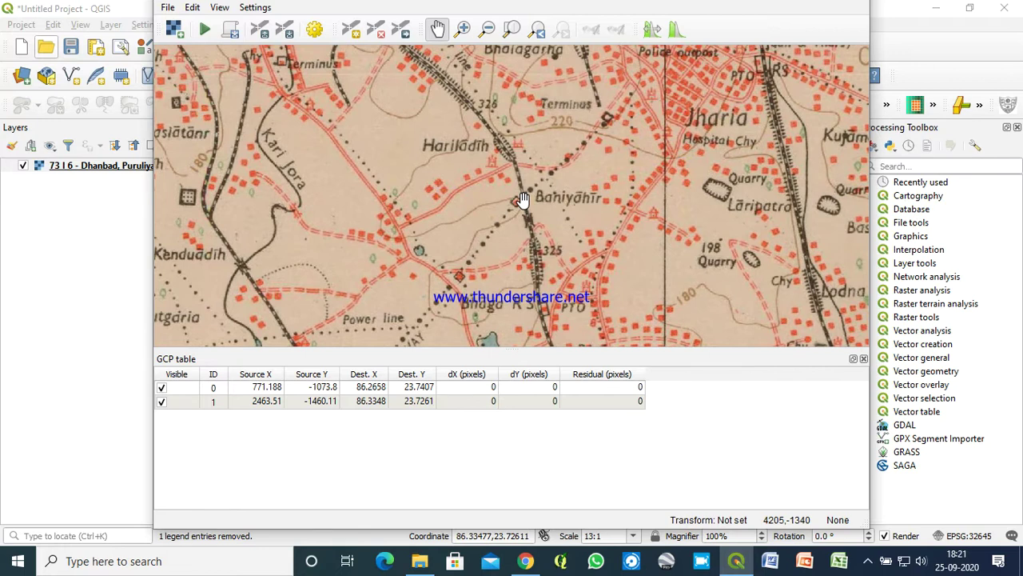
{"action": "scroll", "coordinate": [555, 165], "scroll_direction": "down", "scroll_amount": 1}
{"action": "scroll", "coordinate": [555, 235], "scroll_direction": "down", "scroll_amount": 1}
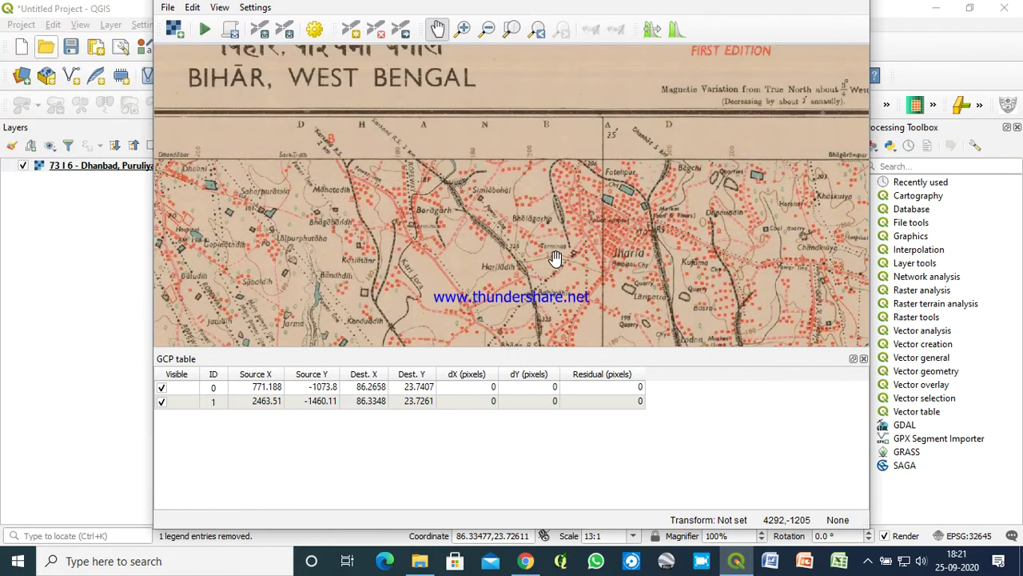
{"action": "left_click_drag", "start_coordinate": [500, 208], "coordinate": [583, 208]}
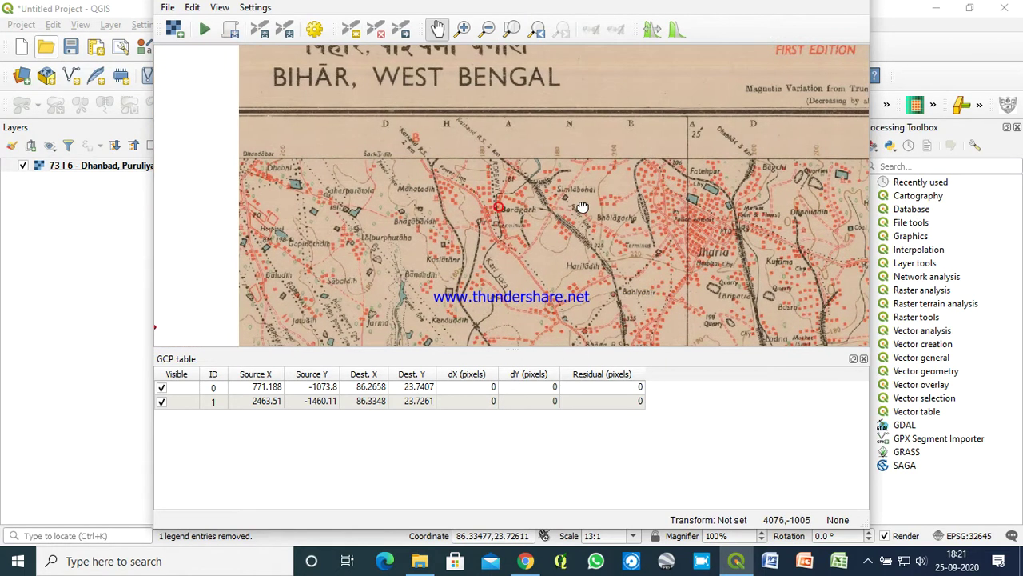
{"action": "scroll", "coordinate": [564, 195], "scroll_direction": "up", "scroll_amount": 1}
{"action": "scroll", "coordinate": [564, 194], "scroll_direction": "up", "scroll_amount": 1}
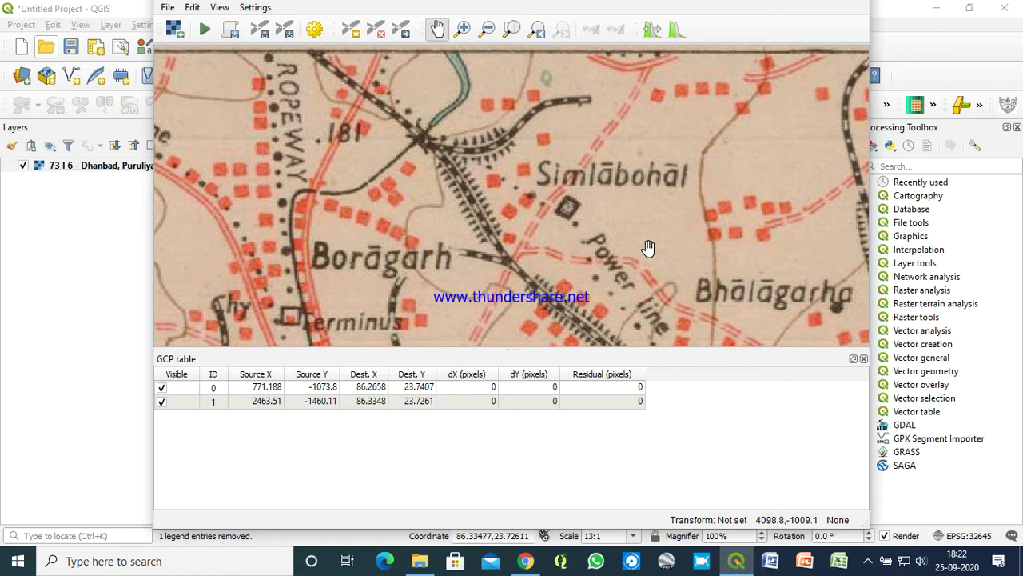
- Add the third GCP on the Simlabohal symbol, matched to main-map coordinates 86.398, 23.7445
{"action": "left_click", "coordinate": [351, 29]}
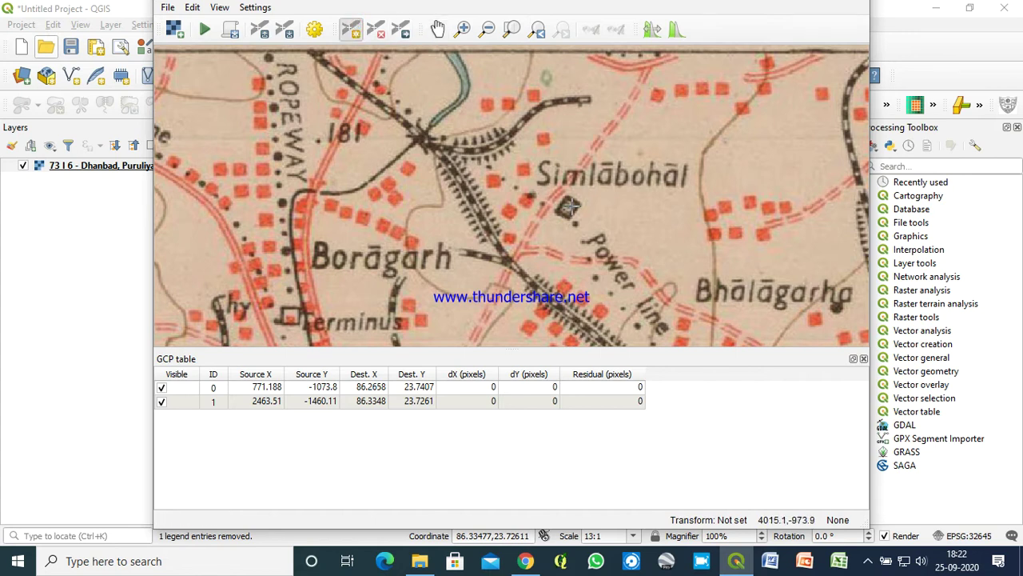
{"action": "left_click", "coordinate": [567, 207]}
{"action": "left_click", "coordinate": [595, 382]}
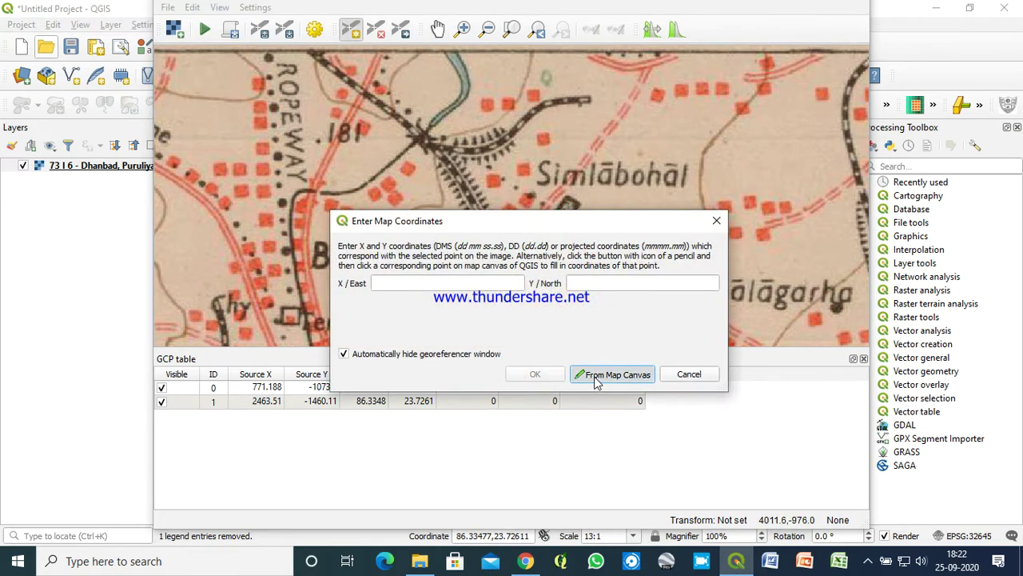
{"action": "scroll", "coordinate": [651, 288], "scroll_direction": "down", "scroll_amount": 2}
{"action": "scroll", "coordinate": [651, 286], "scroll_direction": "down", "scroll_amount": 3}
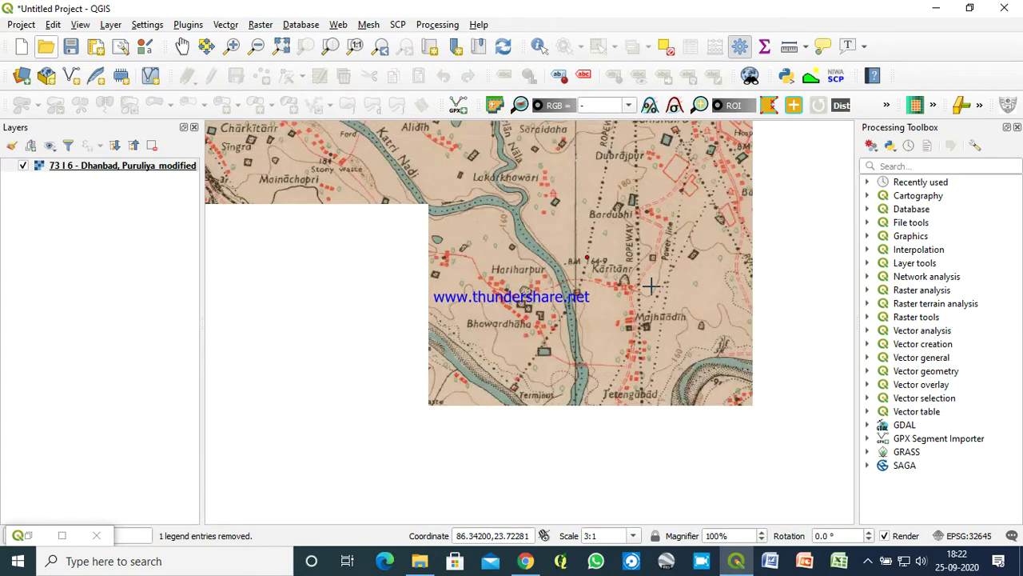
{"action": "key", "text": "Right"}
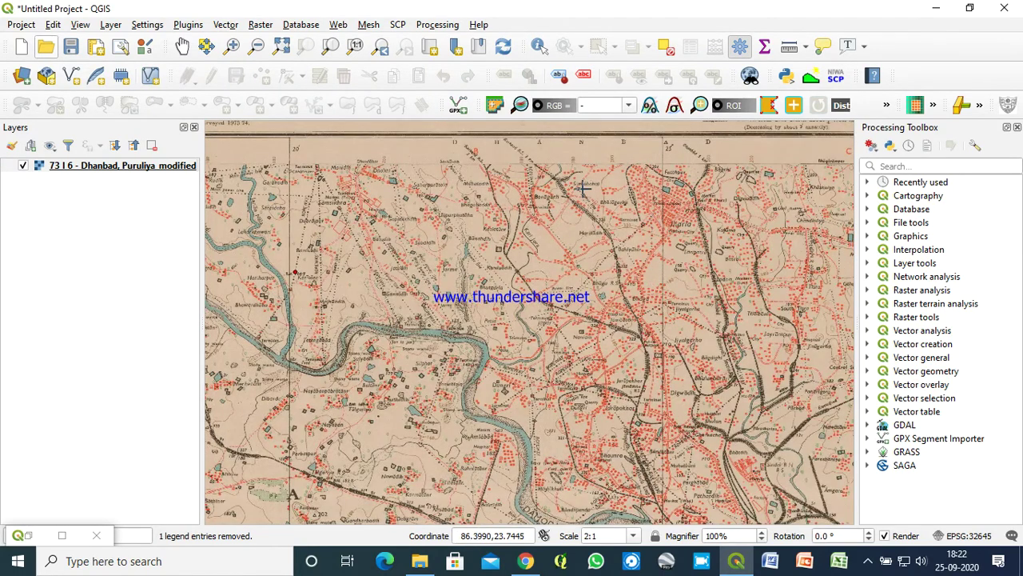
{"action": "scroll", "coordinate": [588, 190], "scroll_direction": "up", "scroll_amount": 2}
{"action": "scroll", "coordinate": [565, 188], "scroll_direction": "up", "scroll_amount": 2}
{"action": "scroll", "coordinate": [565, 189], "scroll_direction": "up", "scroll_amount": 2}
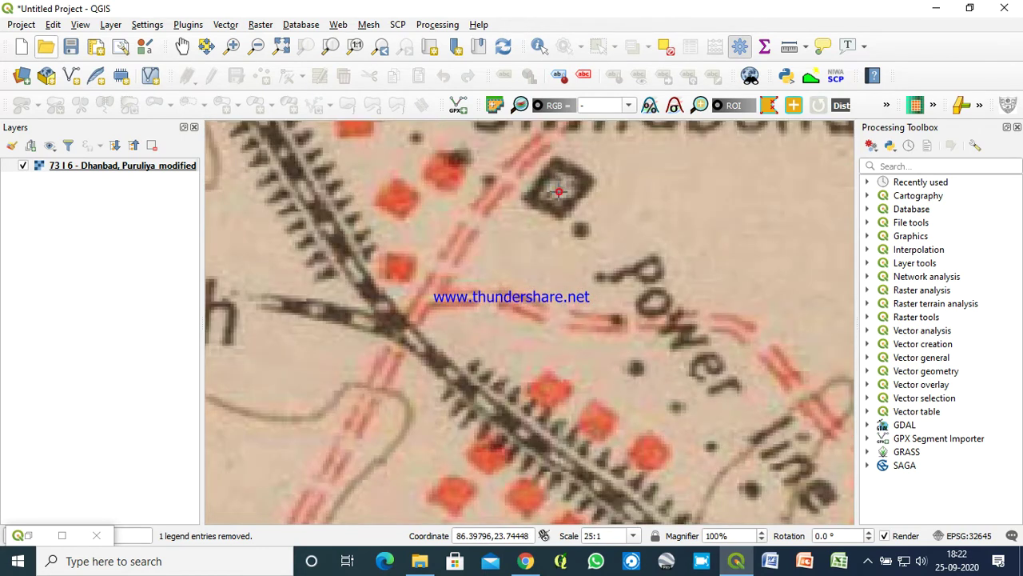
{"action": "left_click", "coordinate": [559, 192]}
{"action": "left_click", "coordinate": [546, 371]}
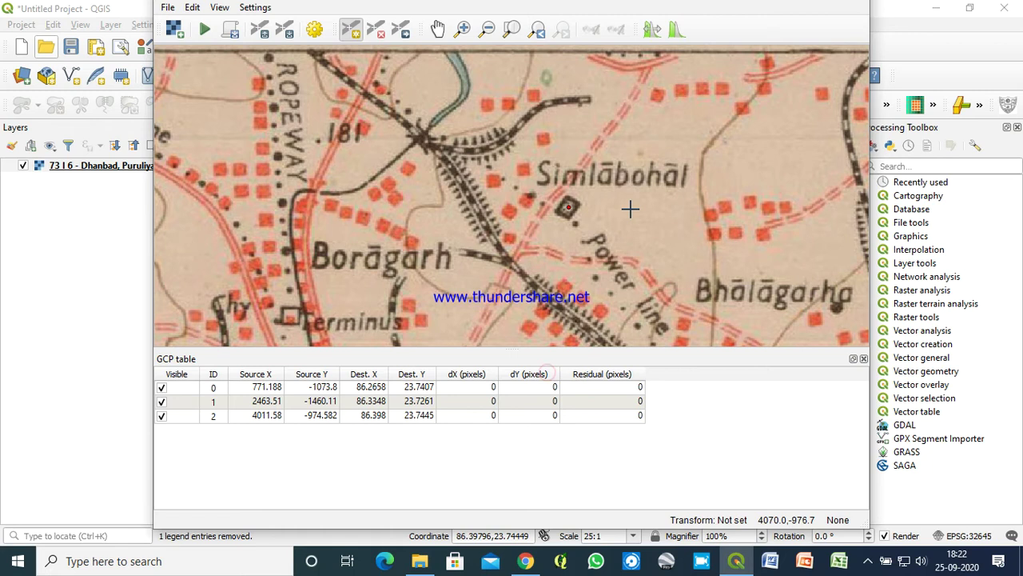
{"action": "scroll", "coordinate": [630, 209], "scroll_direction": "down", "scroll_amount": 5}
{"action": "scroll", "coordinate": [630, 209], "scroll_direction": "up", "scroll_amount": 2}
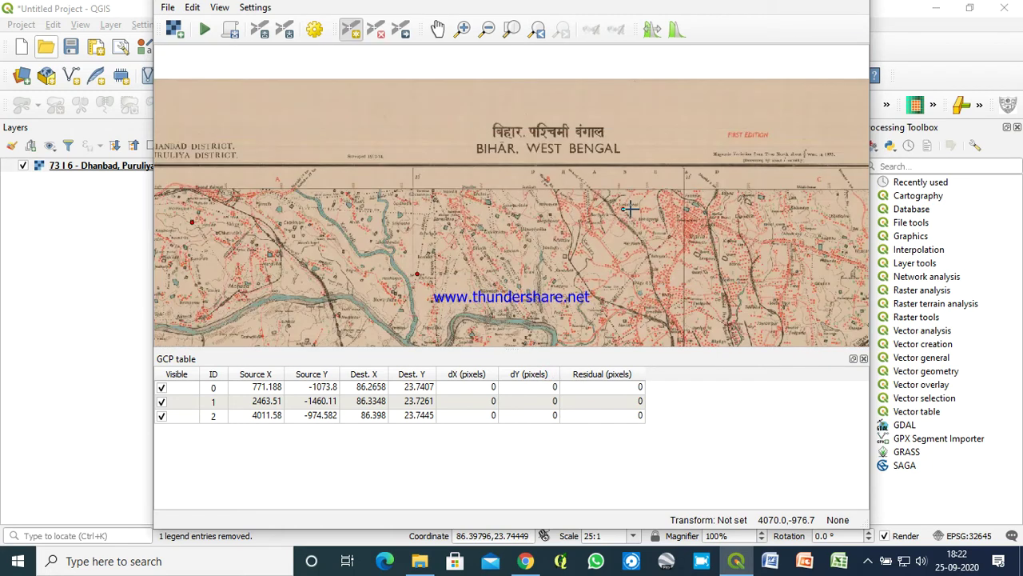
- Place a control point on the scan at spot height 209 near Nichitpur
{"action": "scroll", "coordinate": [630, 208], "scroll_direction": "up", "scroll_amount": 2}
{"action": "scroll", "coordinate": [592, 211], "scroll_direction": "up", "scroll_amount": 3}
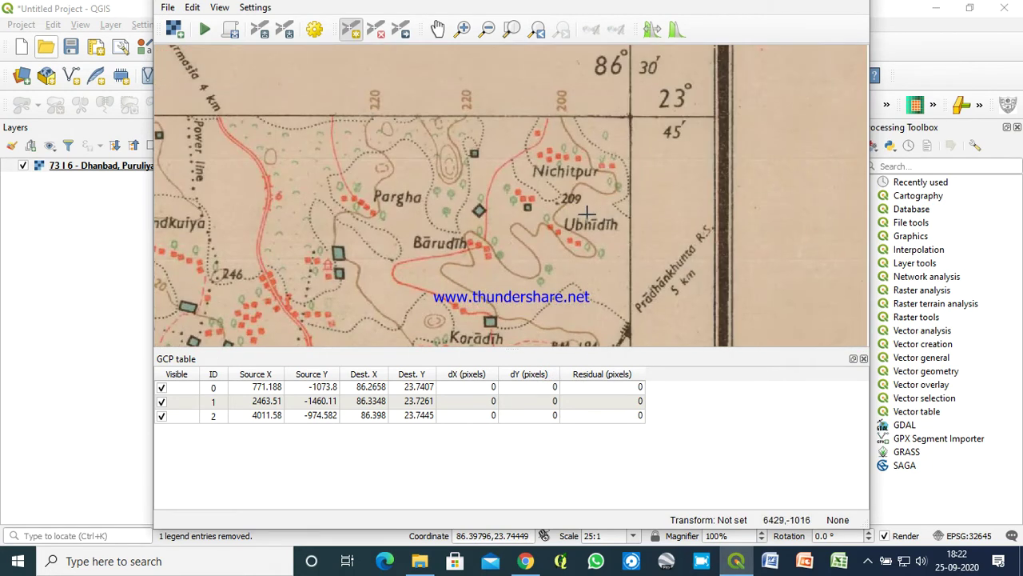
{"action": "scroll", "coordinate": [556, 194], "scroll_direction": "up", "scroll_amount": 1}
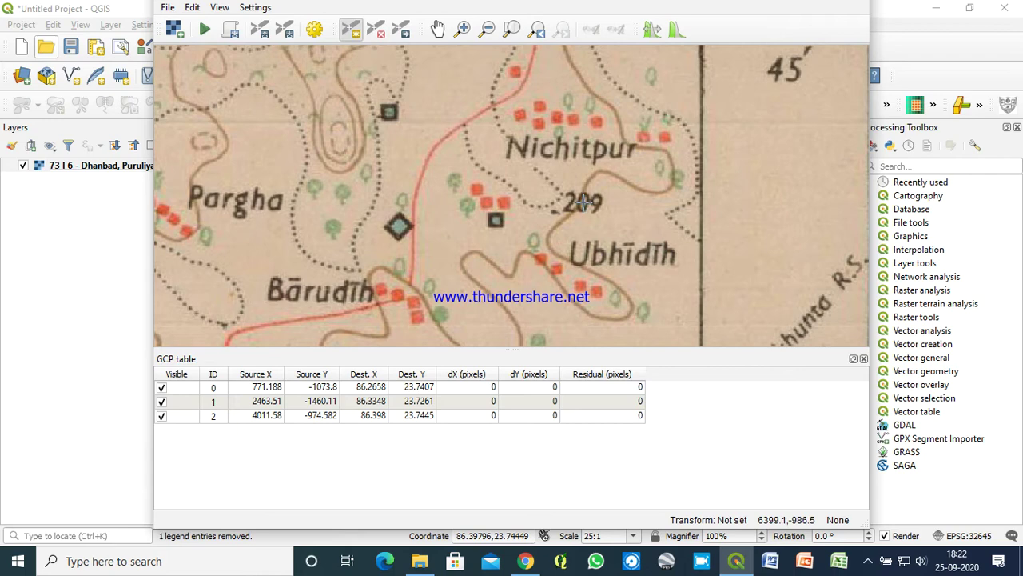
{"action": "left_click", "coordinate": [583, 201]}
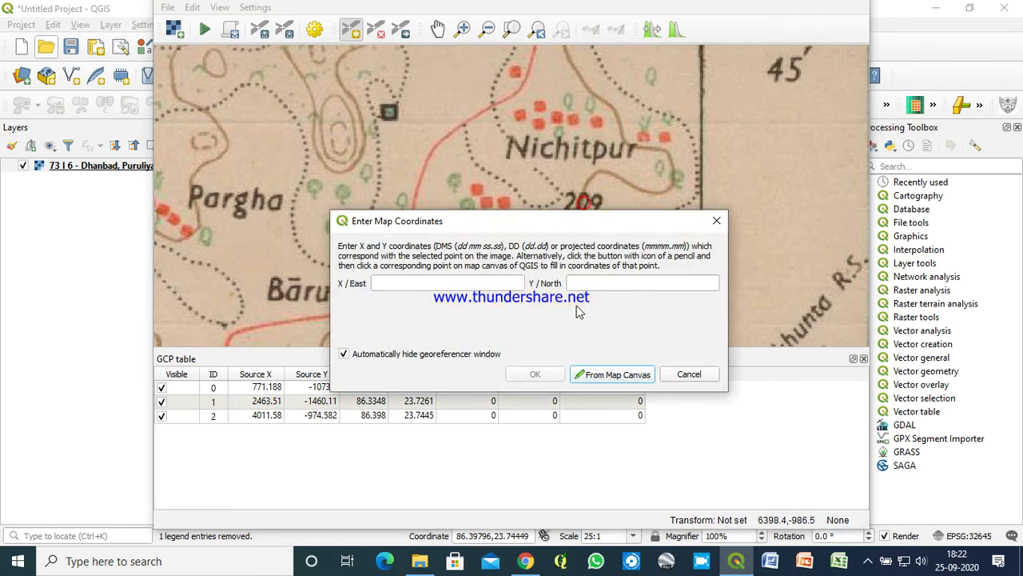
- Match it on the main map to 86.4954, 23.7443 and add it as the fourth point
{"action": "left_click", "coordinate": [598, 370]}
{"action": "scroll", "coordinate": [631, 337], "scroll_direction": "down", "scroll_amount": 2}
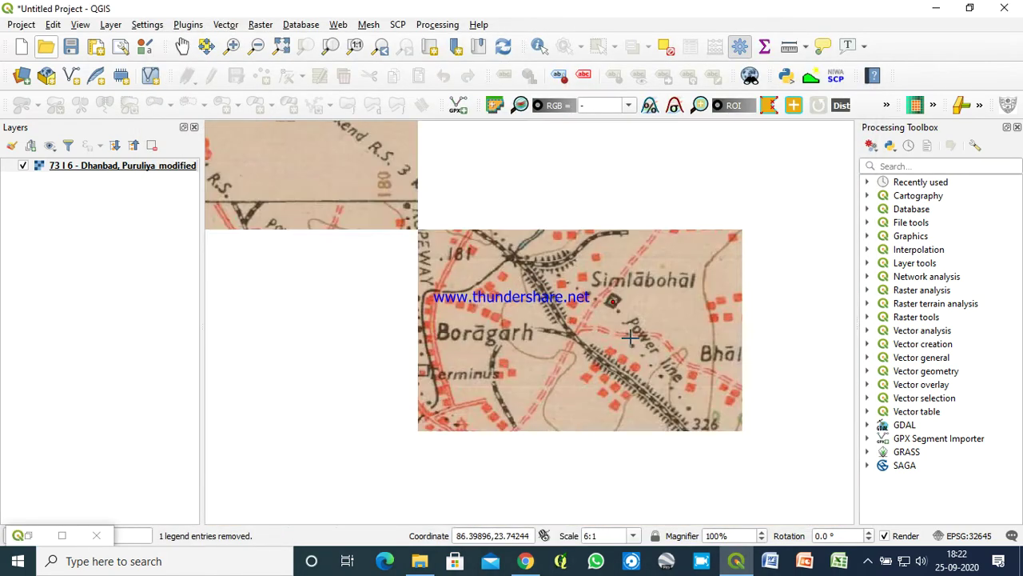
{"action": "key", "text": "Right"}
{"action": "key", "text": "Up"}
{"action": "key", "text": "Right"}
{"action": "key", "text": "Up"}
{"action": "key", "text": "Right"}
{"action": "key", "text": "Up"}
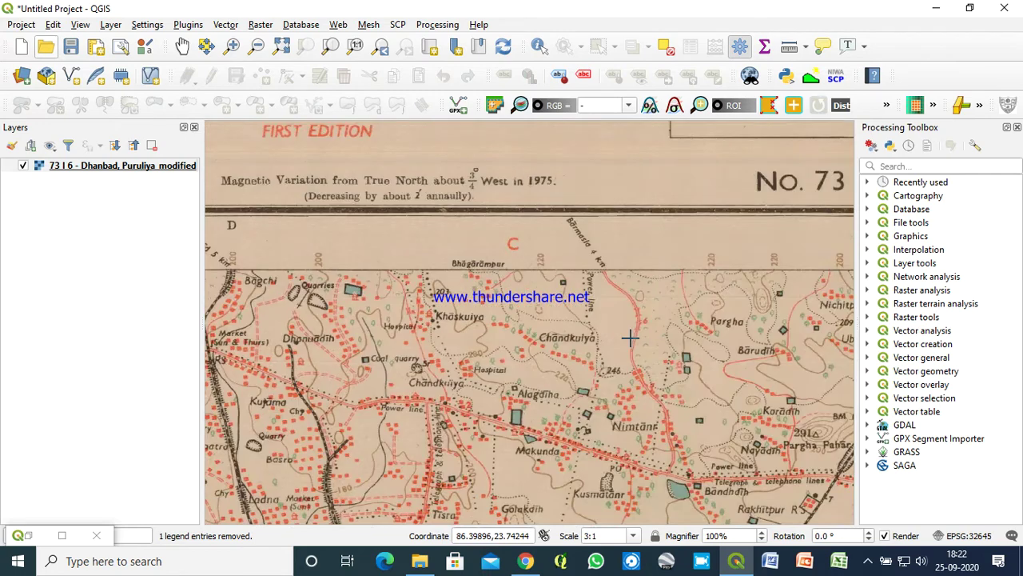
{"action": "key", "text": "Right"}
{"action": "scroll", "coordinate": [531, 323], "scroll_direction": "up", "scroll_amount": 2}
{"action": "scroll", "coordinate": [518, 329], "scroll_direction": "up", "scroll_amount": 2}
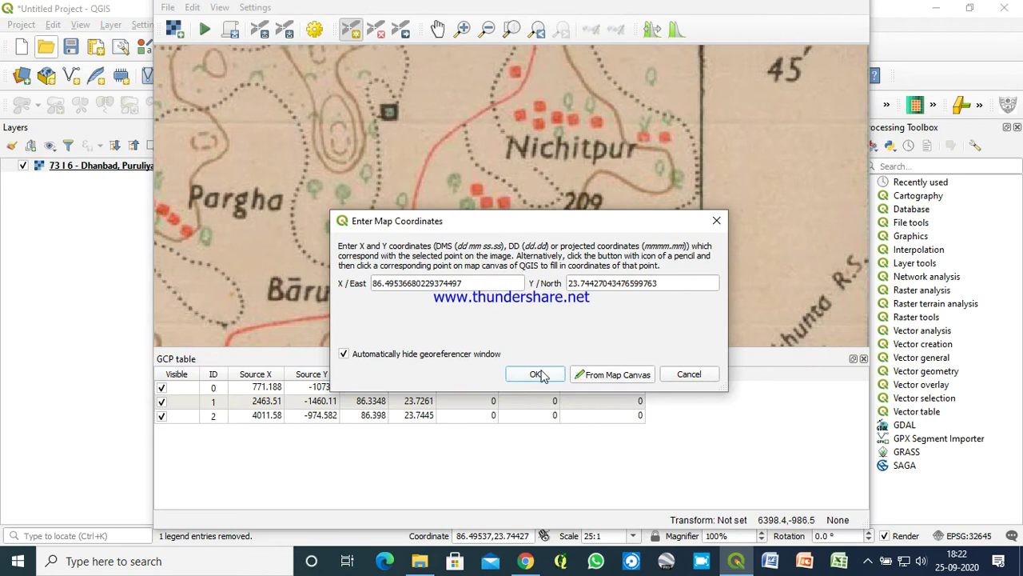
{"action": "left_click", "coordinate": [541, 373]}
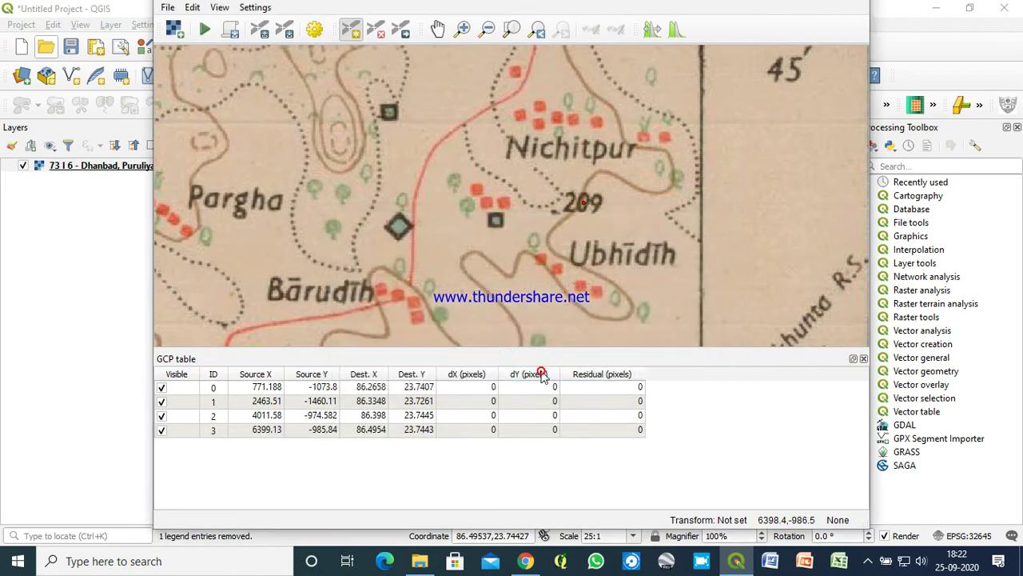
{"action": "scroll", "coordinate": [573, 256], "scroll_direction": "down", "scroll_amount": 2}
- Place a control point on the scan at the building beside OT
{"action": "scroll", "coordinate": [572, 256], "scroll_direction": "down", "scroll_amount": 1}
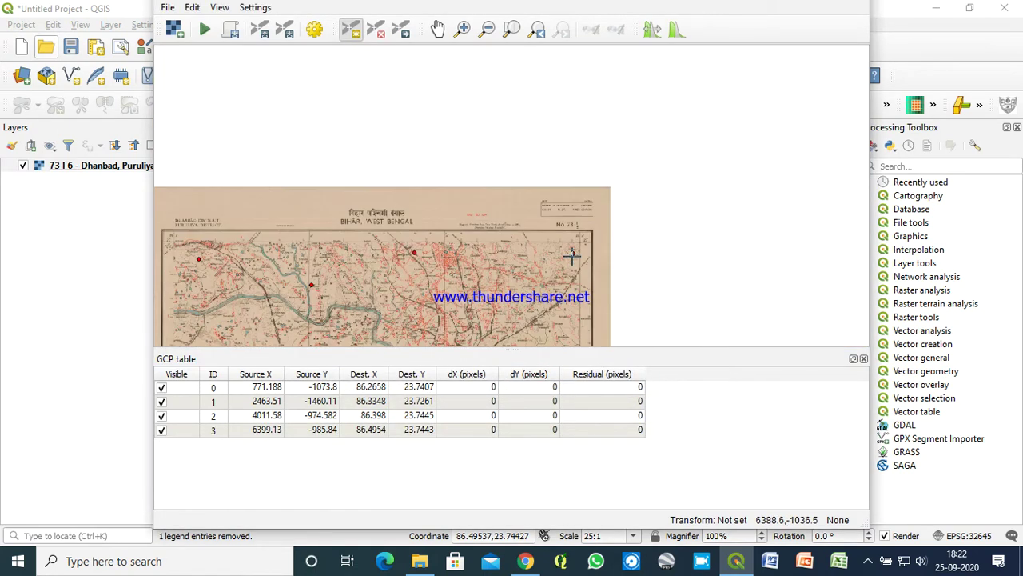
{"action": "key", "text": "Right"}
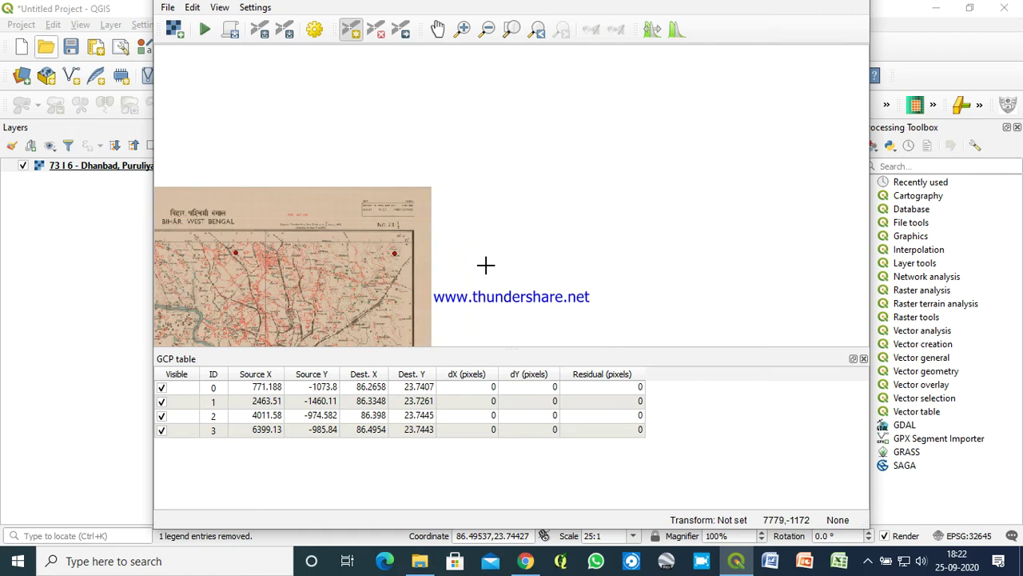
{"action": "key", "text": "Left"}
{"action": "key", "text": "Down"}
{"action": "key", "text": "Down"}
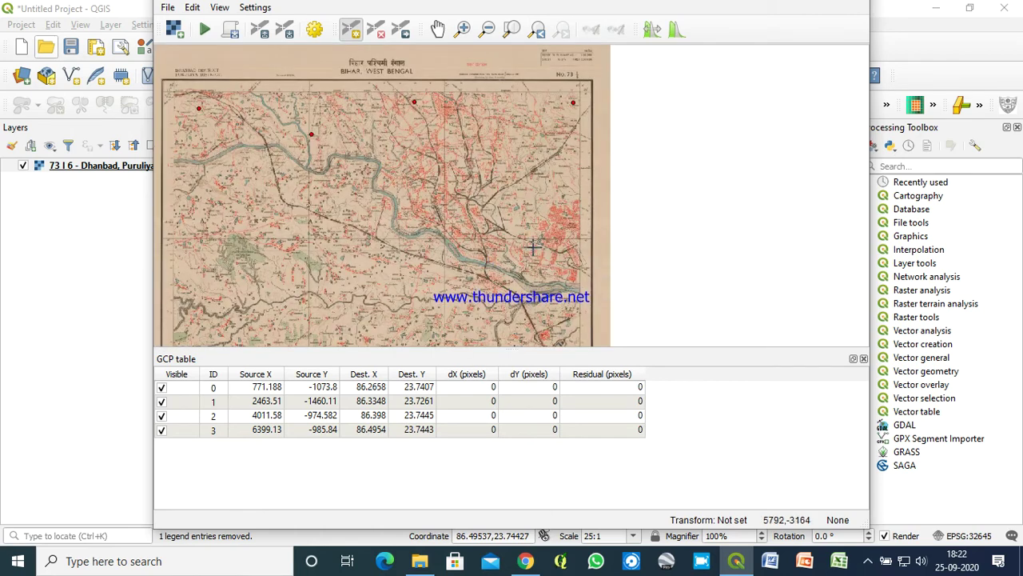
{"action": "scroll", "coordinate": [560, 252], "scroll_direction": "up", "scroll_amount": 2}
{"action": "scroll", "coordinate": [557, 253], "scroll_direction": "up", "scroll_amount": 1}
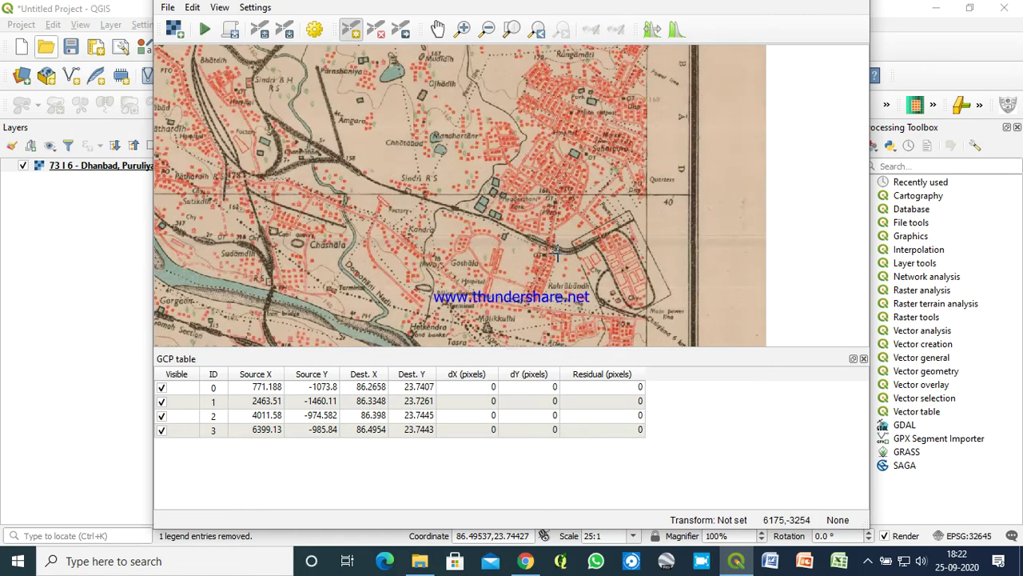
{"action": "scroll", "coordinate": [552, 256], "scroll_direction": "up", "scroll_amount": 1}
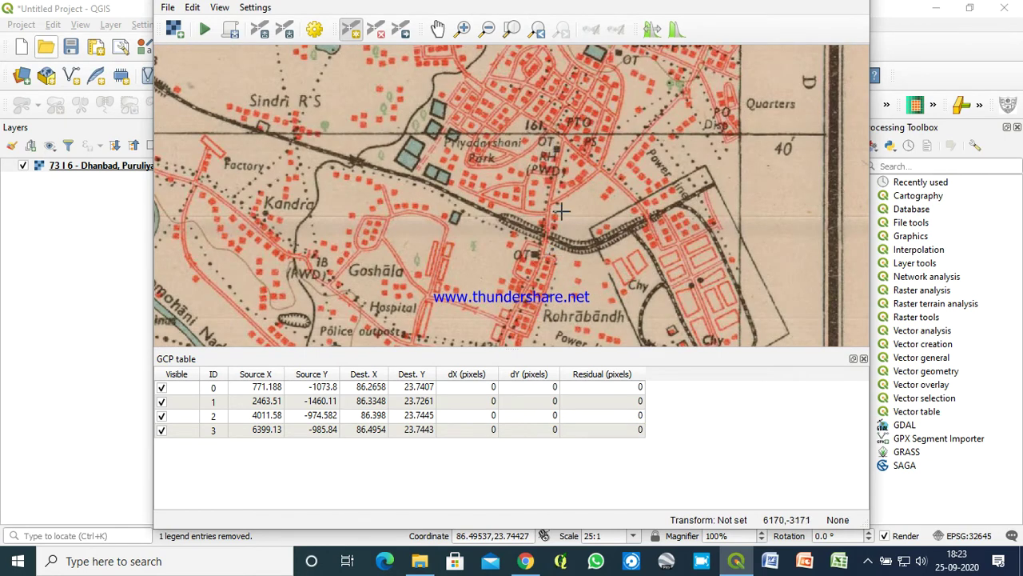
{"action": "scroll", "coordinate": [577, 161], "scroll_direction": "up", "scroll_amount": 1}
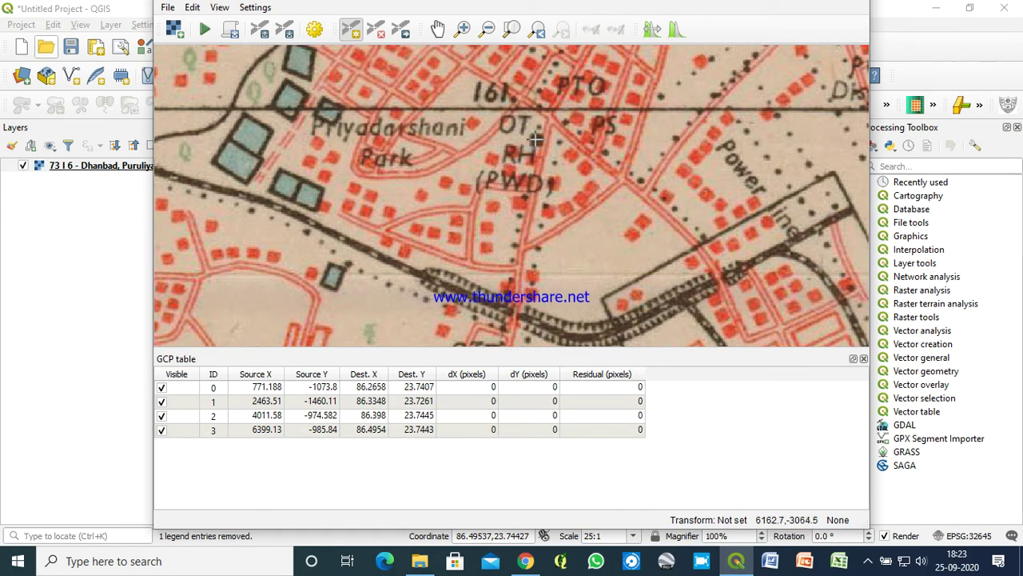
{"action": "left_click", "coordinate": [536, 140]}
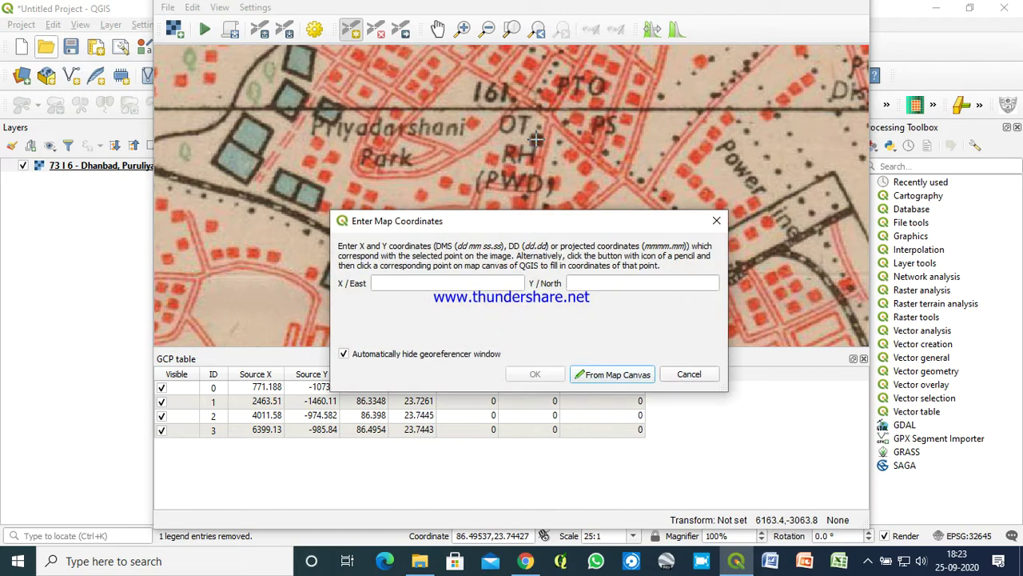
- Match it to the same building near Priyadarshani Park on the reference map, 86.4859, 23.6657
{"action": "left_click", "coordinate": [604, 374]}
{"action": "scroll", "coordinate": [603, 338], "scroll_direction": "down", "scroll_amount": 2}
{"action": "scroll", "coordinate": [608, 329], "scroll_direction": "down", "scroll_amount": 1}
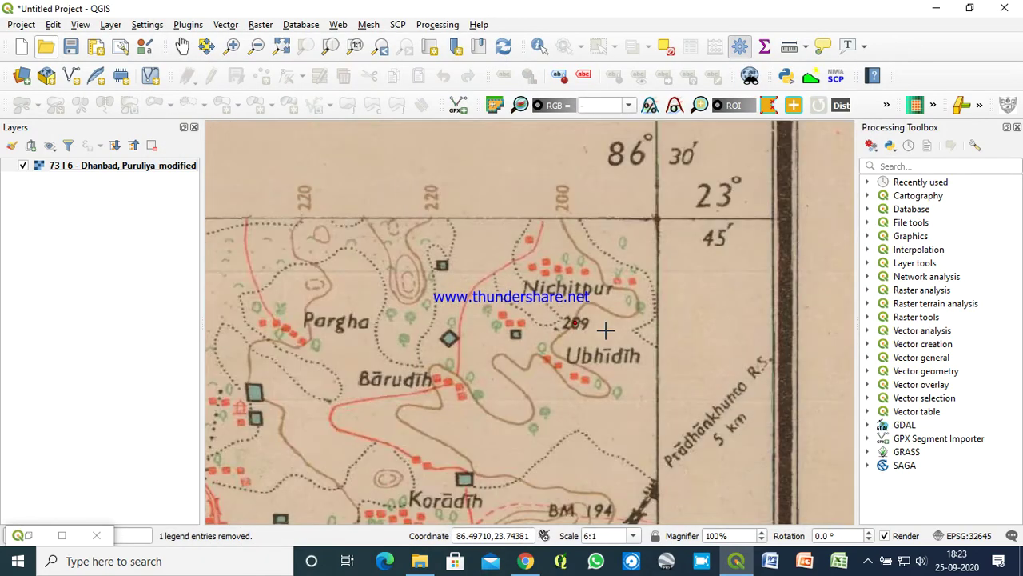
{"action": "scroll", "coordinate": [612, 334], "scroll_direction": "up", "scroll_amount": 1}
{"action": "key", "text": "Down"}
{"action": "key", "text": "Down"}
{"action": "key", "text": "Down"}
{"action": "key", "text": "Down"}
{"action": "key", "text": "Down"}
{"action": "key", "text": "Down"}
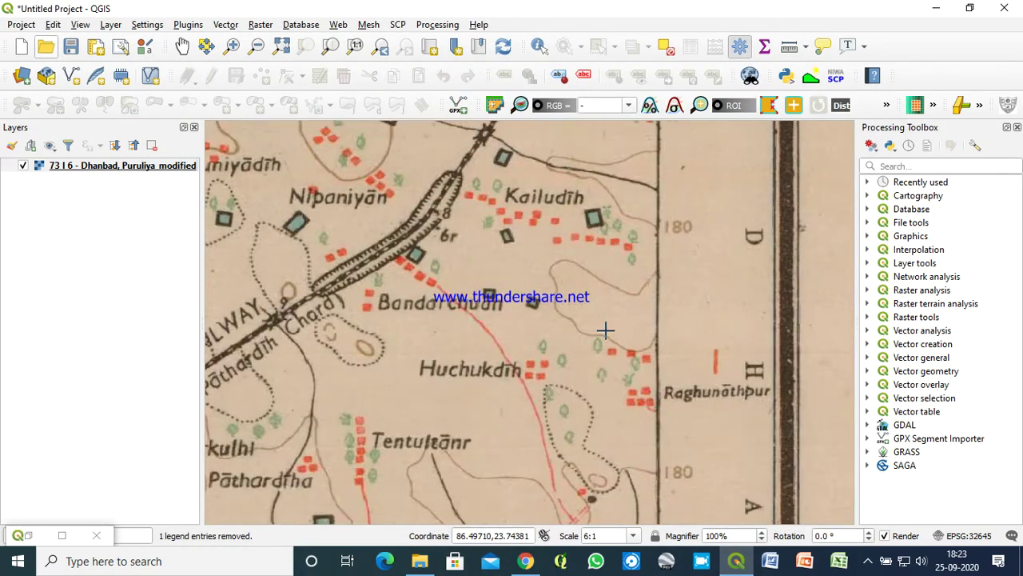
{"action": "key", "text": "Down"}
{"action": "key", "text": "Down"}
{"action": "key", "text": "Down"}
{"action": "key", "text": "Down"}
{"action": "key", "text": "Down"}
{"action": "key", "text": "Down"}
{"action": "key", "text": "Down"}
{"action": "key", "text": "Down"}
{"action": "key", "text": "Down"}
{"action": "key", "text": "Down"}
{"action": "key", "text": "Down"}
{"action": "key", "text": "Down"}
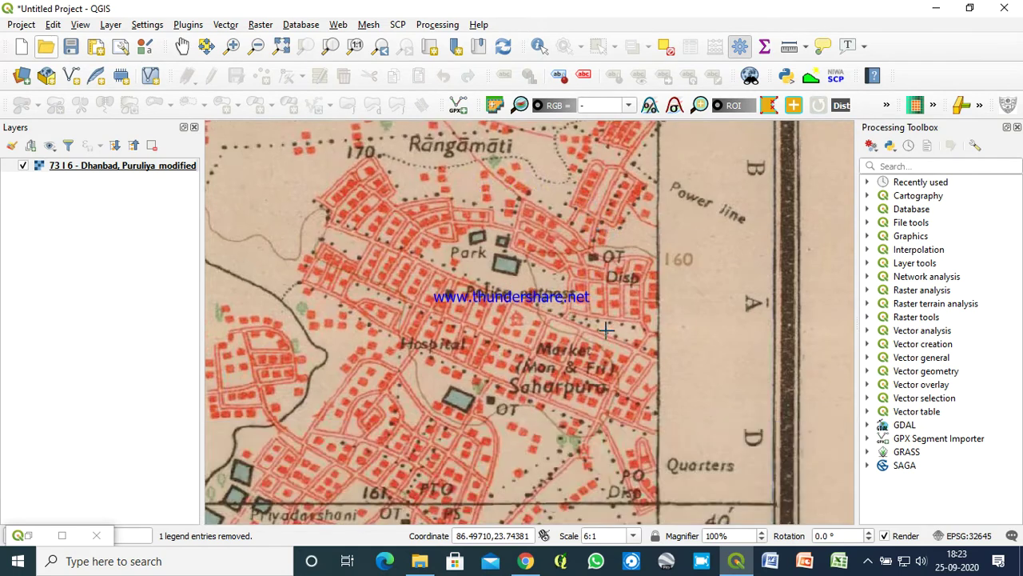
{"action": "key", "text": "Down"}
{"action": "key", "text": "Down"}
{"action": "key", "text": "Down"}
{"action": "key", "text": "Down"}
{"action": "key", "text": "Down"}
{"action": "key", "text": "Down"}
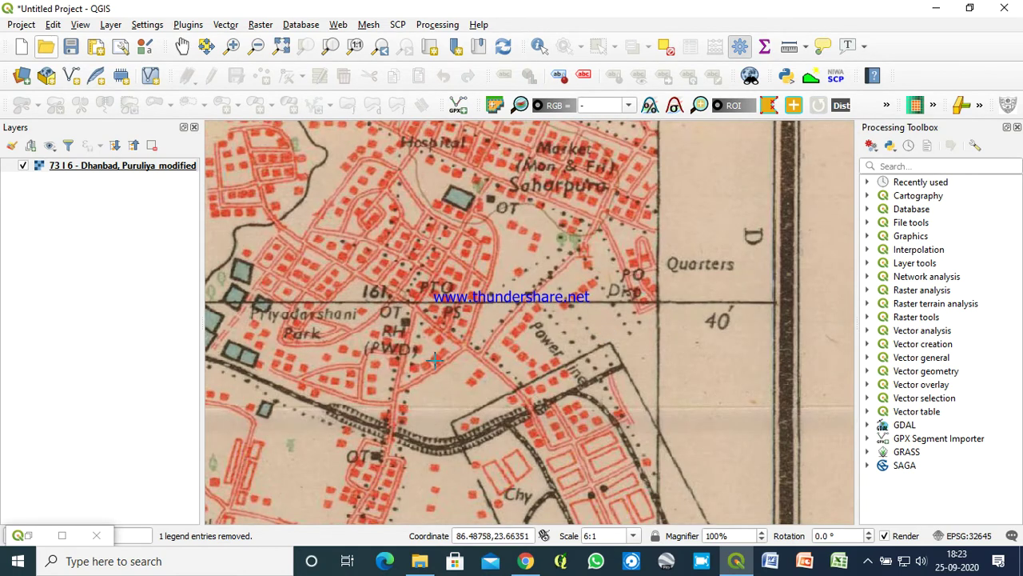
{"action": "scroll", "coordinate": [398, 318], "scroll_direction": "up", "scroll_amount": 1}
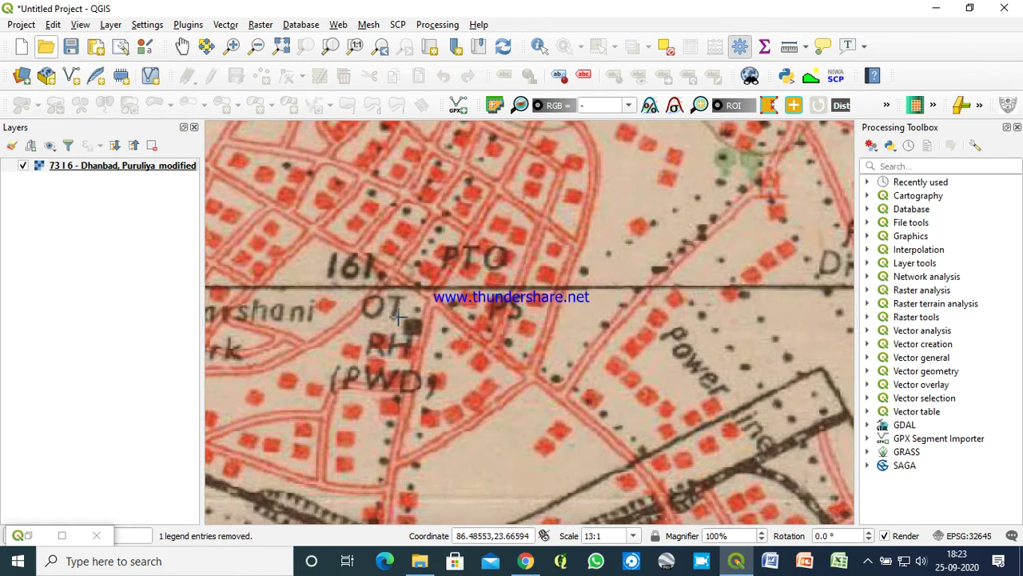
{"action": "scroll", "coordinate": [398, 317], "scroll_direction": "up", "scroll_amount": 1}
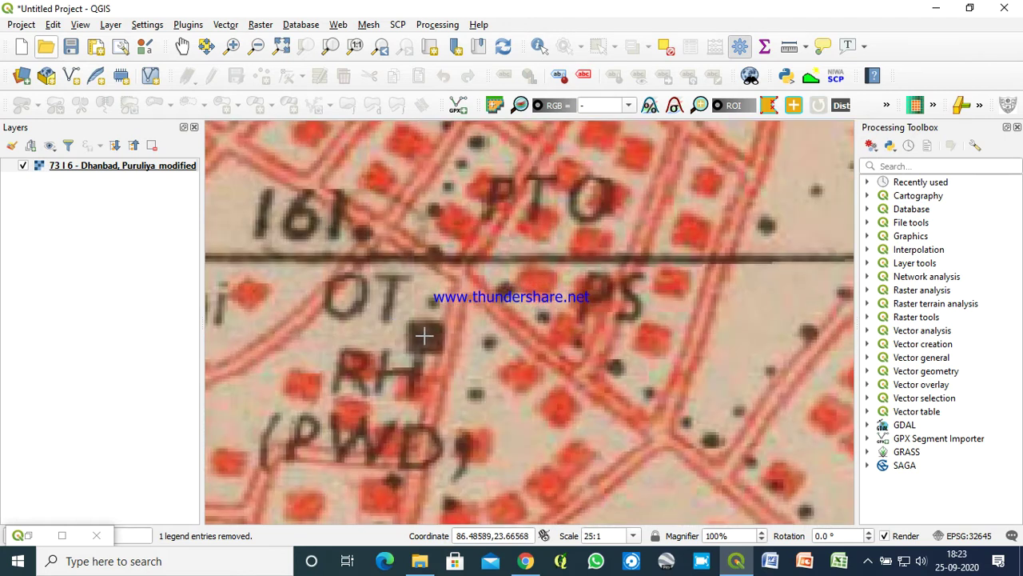
{"action": "left_click", "coordinate": [426, 335]}
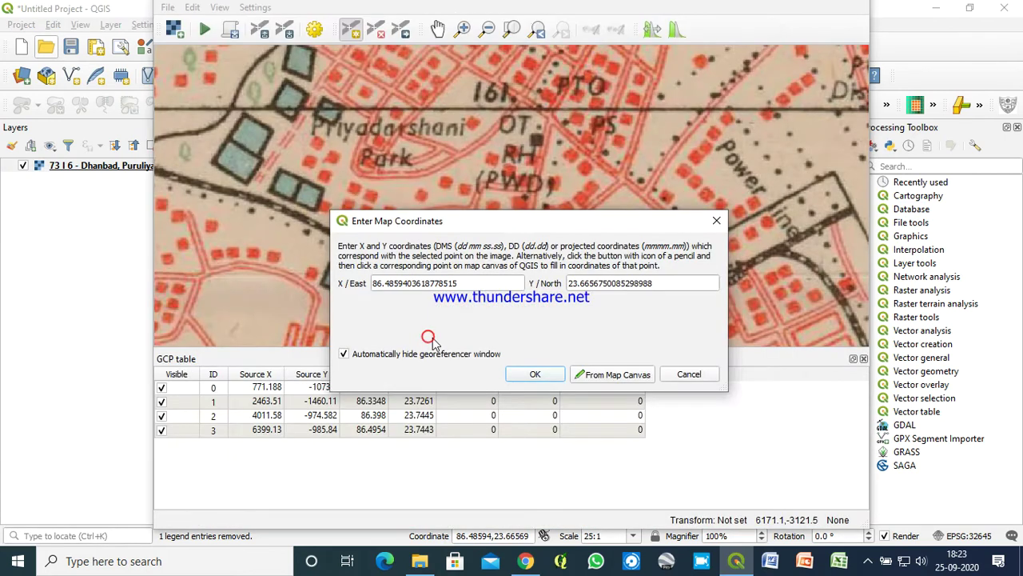
{"action": "left_click", "coordinate": [547, 372]}
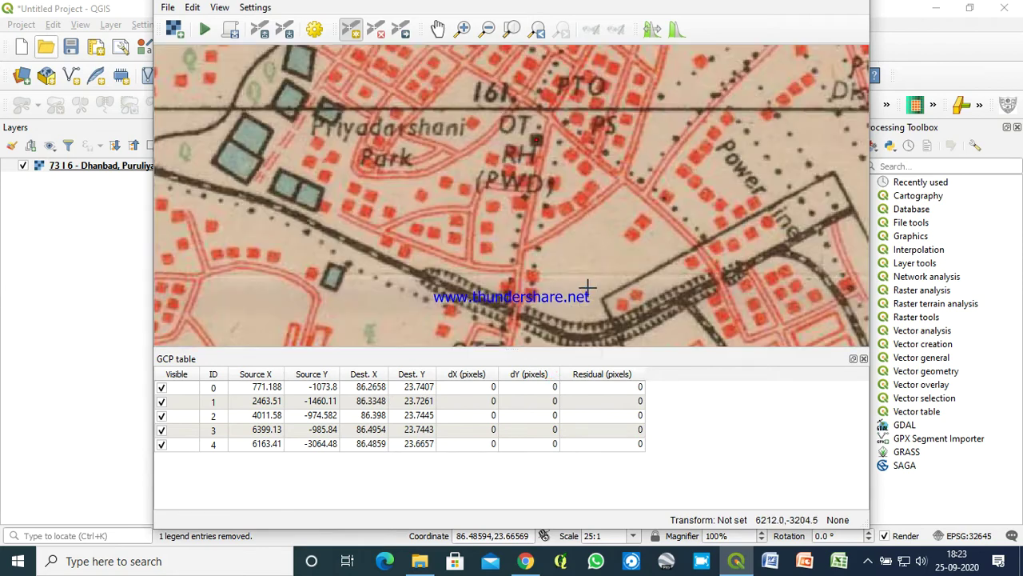
- Place a control point on the scan beside Kanki, south of Santaldih
{"action": "scroll", "coordinate": [583, 295], "scroll_direction": "down", "scroll_amount": 2}
{"action": "scroll", "coordinate": [588, 286], "scroll_direction": "up", "scroll_amount": 2}
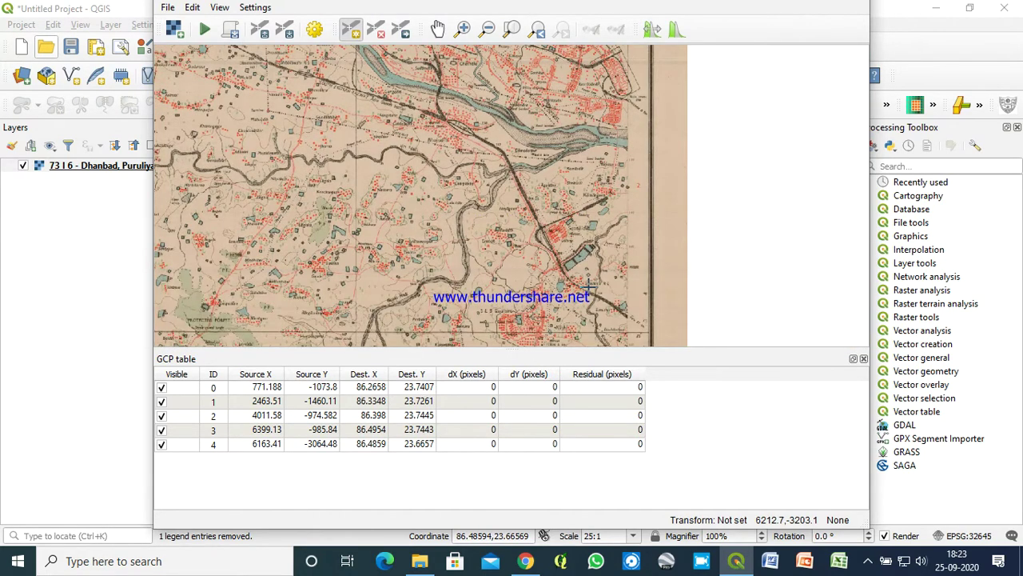
{"action": "scroll", "coordinate": [586, 308], "scroll_direction": "up", "scroll_amount": 1}
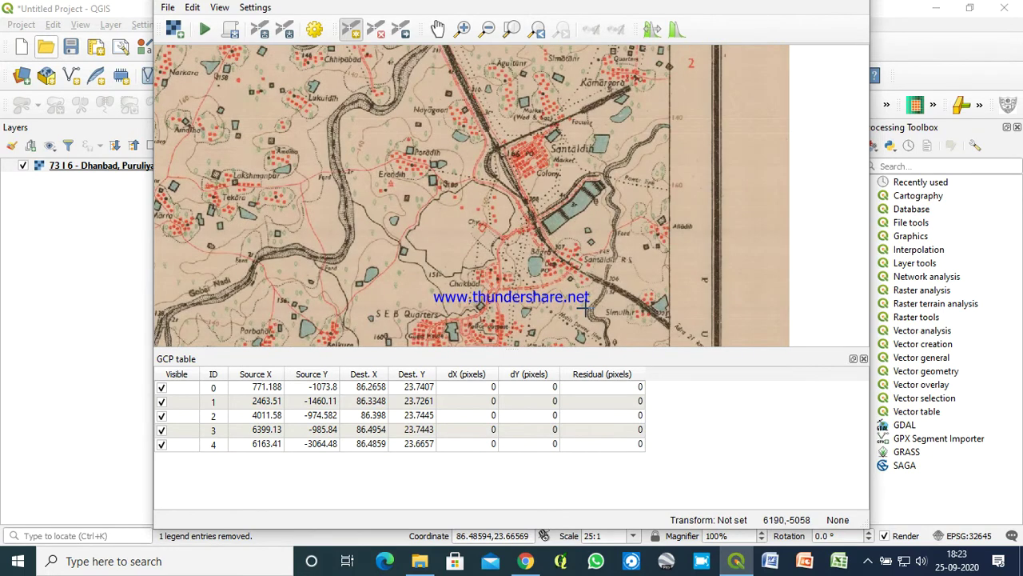
{"action": "scroll", "coordinate": [586, 308], "scroll_direction": "up", "scroll_amount": 1}
{"action": "key", "text": "Down"}
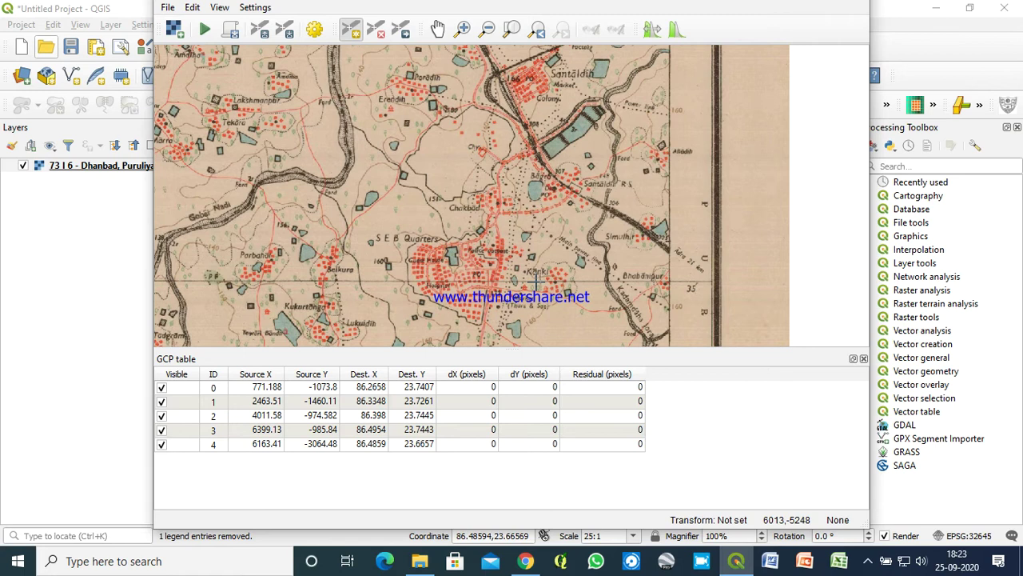
{"action": "scroll", "coordinate": [528, 271], "scroll_direction": "up", "scroll_amount": 1}
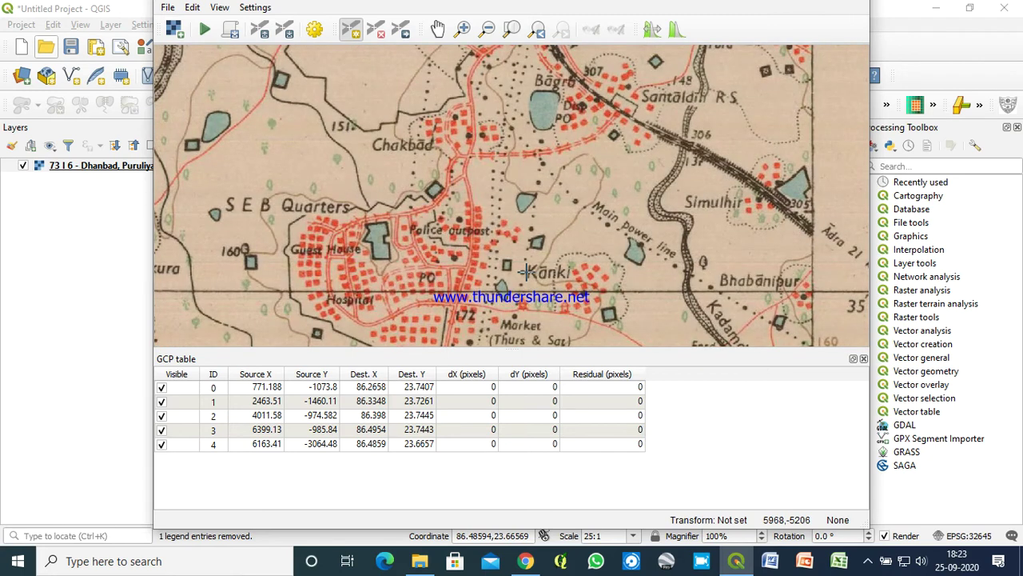
{"action": "scroll", "coordinate": [527, 272], "scroll_direction": "up", "scroll_amount": 1}
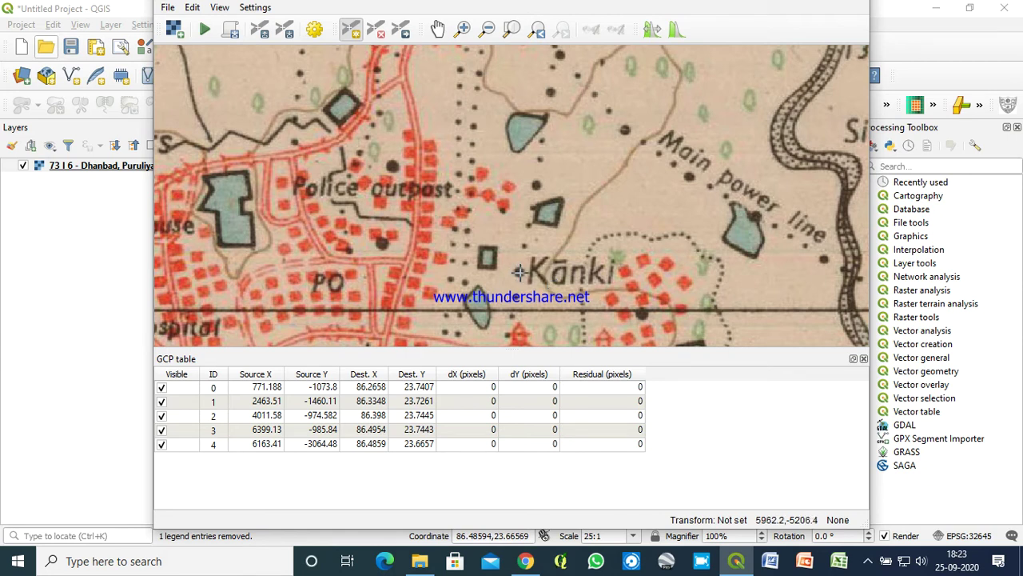
{"action": "left_click", "coordinate": [518, 272]}
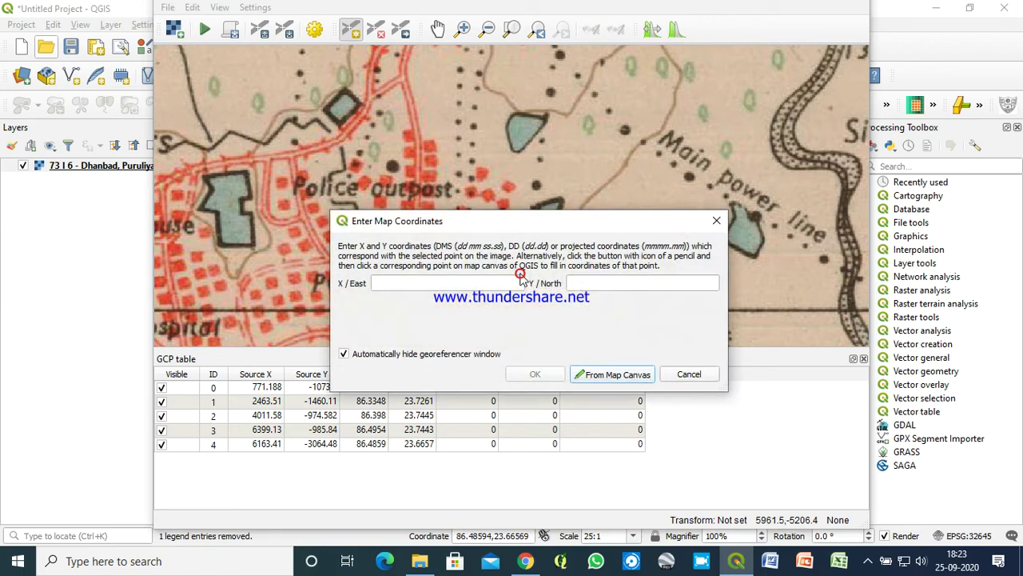
- Match the Kanki point on the reference map to 86.4777, 23.5848 and add it
{"action": "left_click", "coordinate": [606, 374]}
{"action": "scroll", "coordinate": [607, 379], "scroll_direction": "down", "scroll_amount": 5}
{"action": "scroll", "coordinate": [606, 378], "scroll_direction": "up", "scroll_amount": 2}
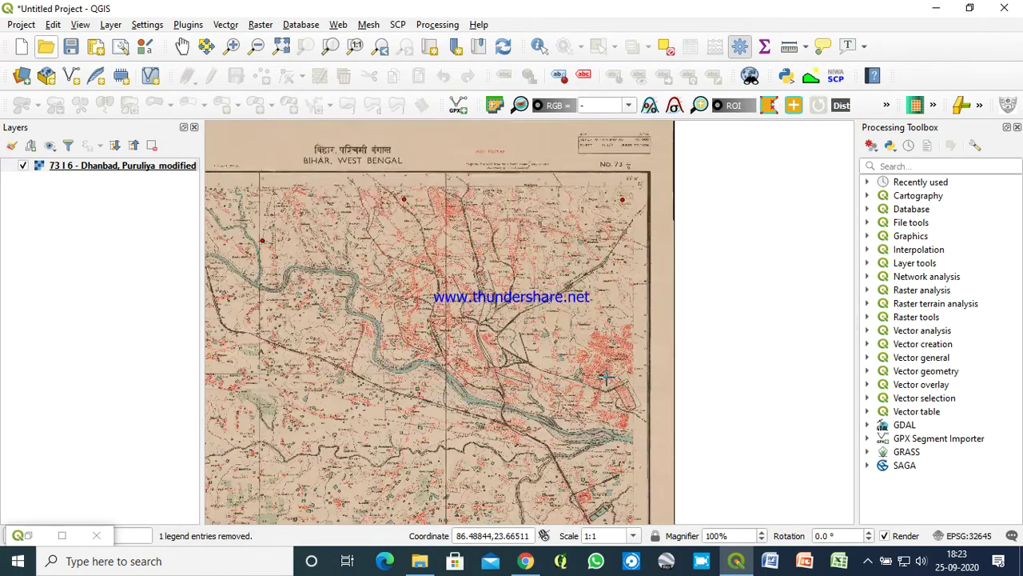
{"action": "scroll", "coordinate": [605, 378], "scroll_direction": "up", "scroll_amount": 1}
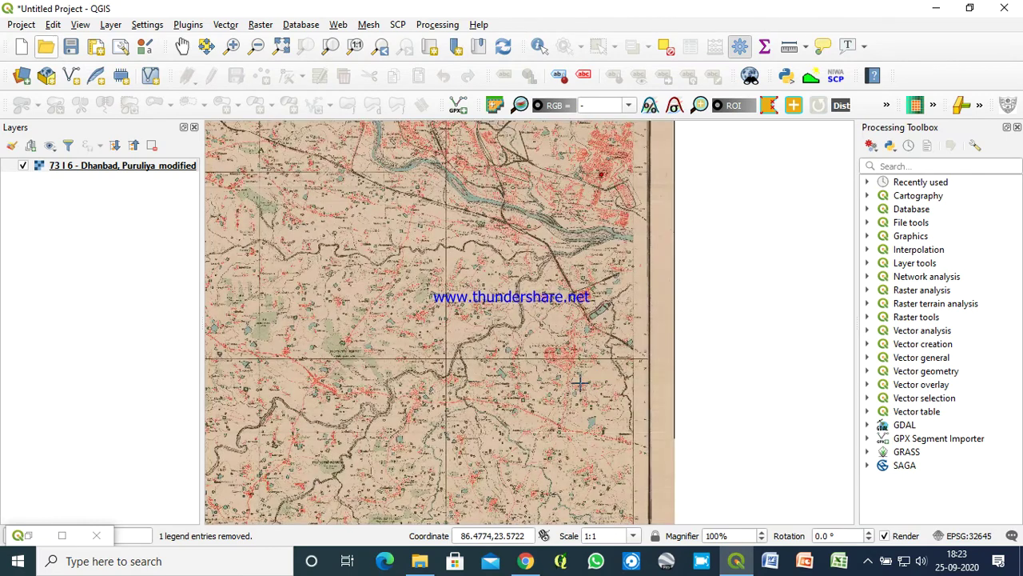
{"action": "scroll", "coordinate": [556, 345], "scroll_direction": "up", "scroll_amount": 1}
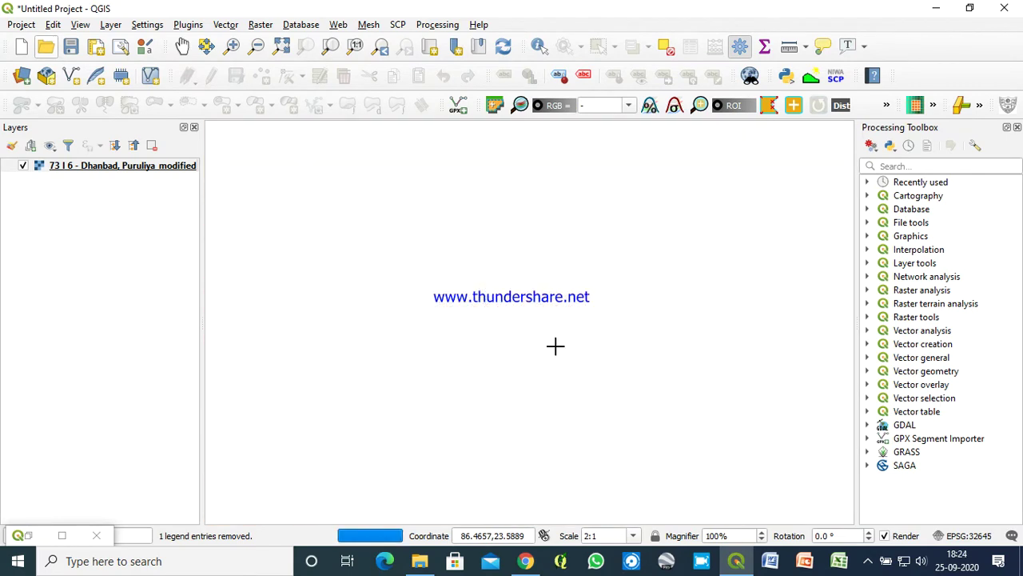
{"action": "scroll", "coordinate": [556, 358], "scroll_direction": "up", "scroll_amount": 1}
{"action": "scroll", "coordinate": [666, 371], "scroll_direction": "up", "scroll_amount": 1}
{"action": "scroll", "coordinate": [666, 371], "scroll_direction": "up", "scroll_amount": 1}
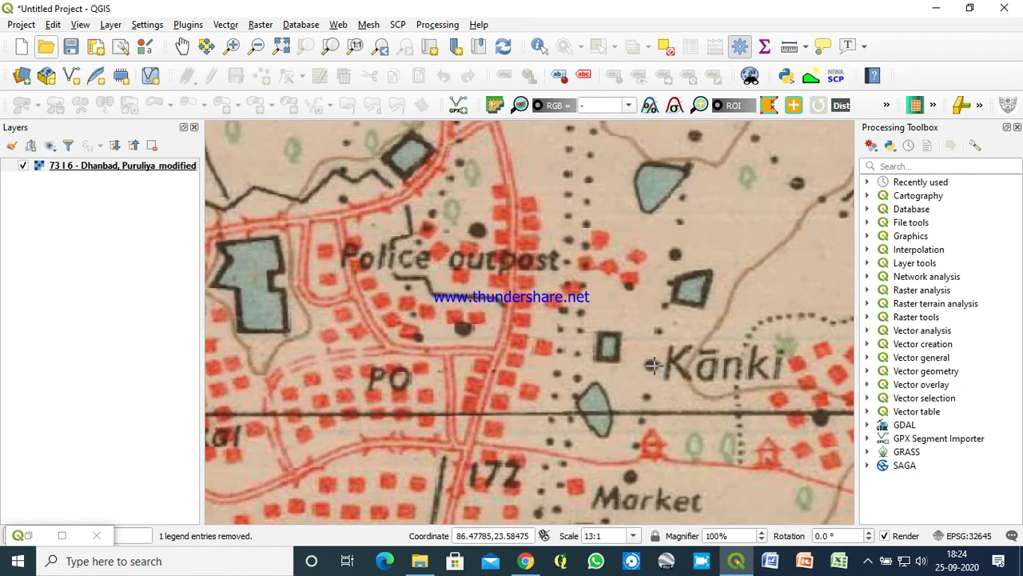
{"action": "left_click", "coordinate": [651, 365]}
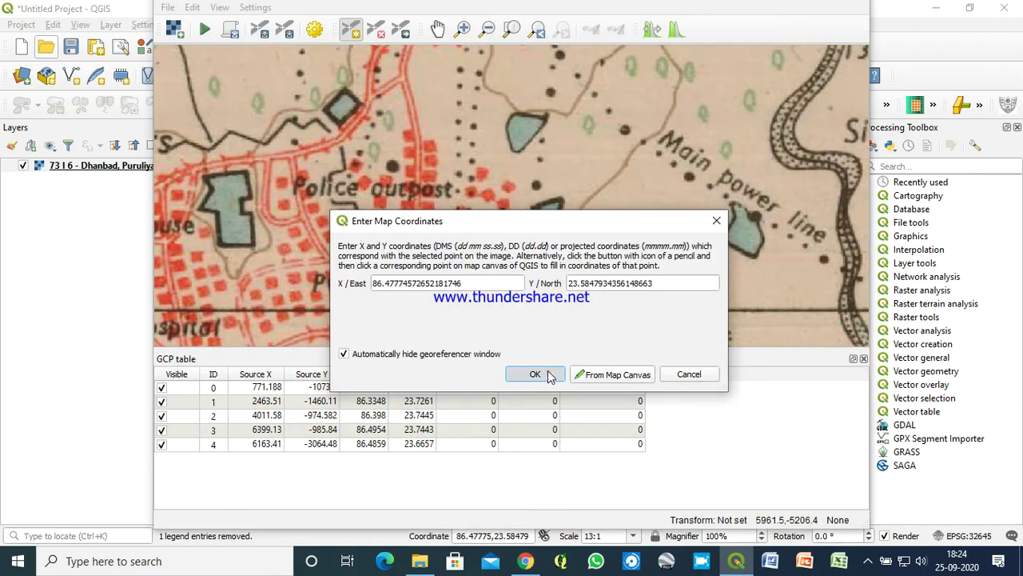
{"action": "left_click", "coordinate": [547, 373]}
{"action": "scroll", "coordinate": [615, 311], "scroll_direction": "down", "scroll_amount": 1}
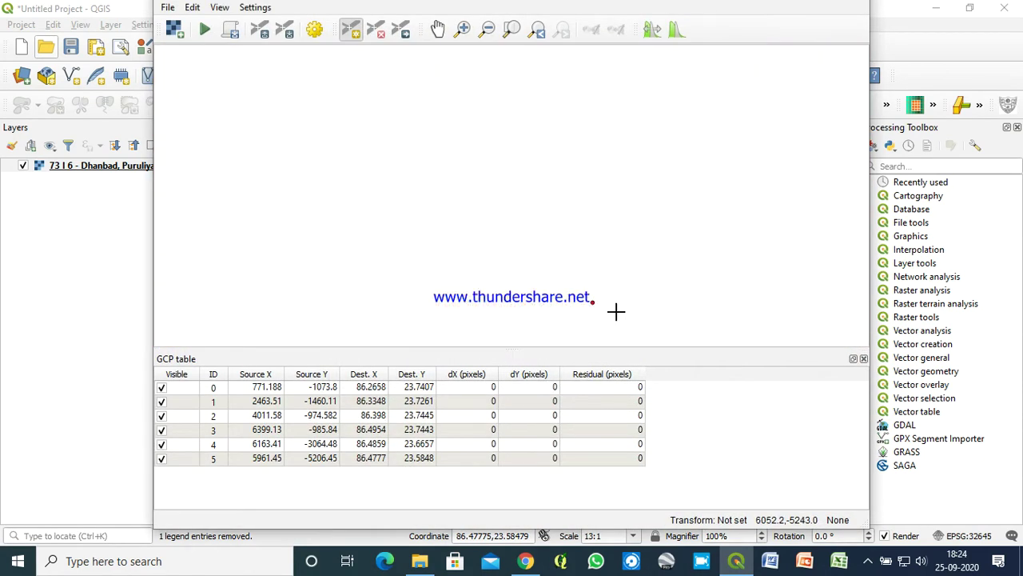
{"action": "key", "text": "Down"}
{"action": "key", "text": "Down"}
{"action": "key", "text": "Down"}
{"action": "key", "text": "Down"}
- Mark the hut near Ekunja on the scanned sheet as a new control point
{"action": "key", "text": "Down"}
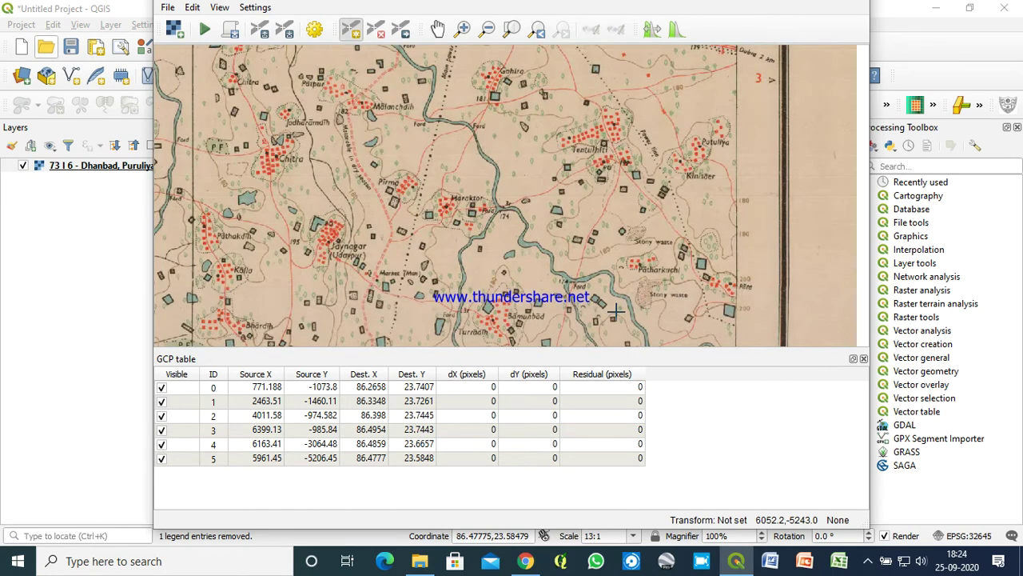
{"action": "key", "text": "Down"}
{"action": "key", "text": "Down"}
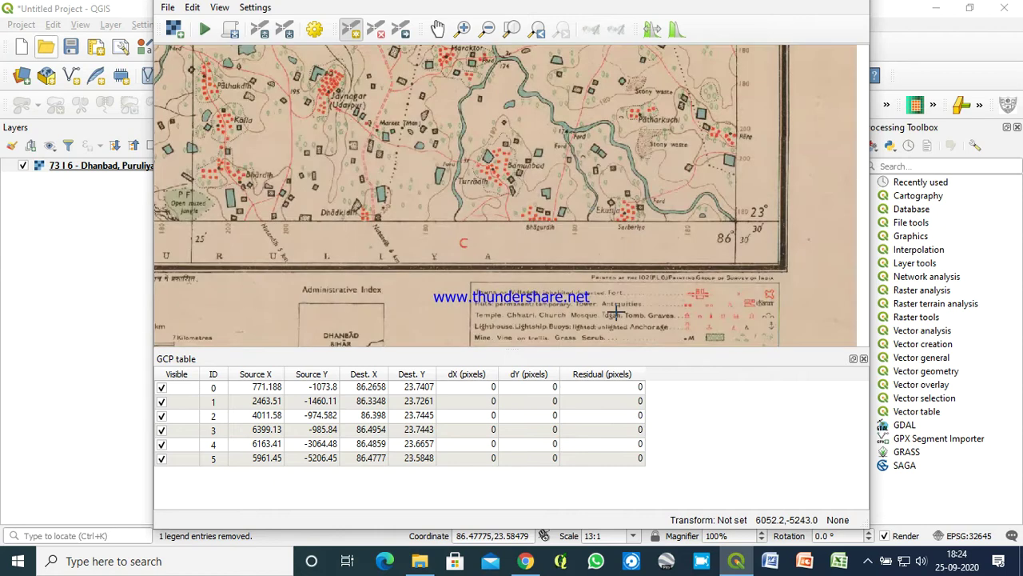
{"action": "scroll", "coordinate": [626, 187], "scroll_direction": "up", "scroll_amount": 1}
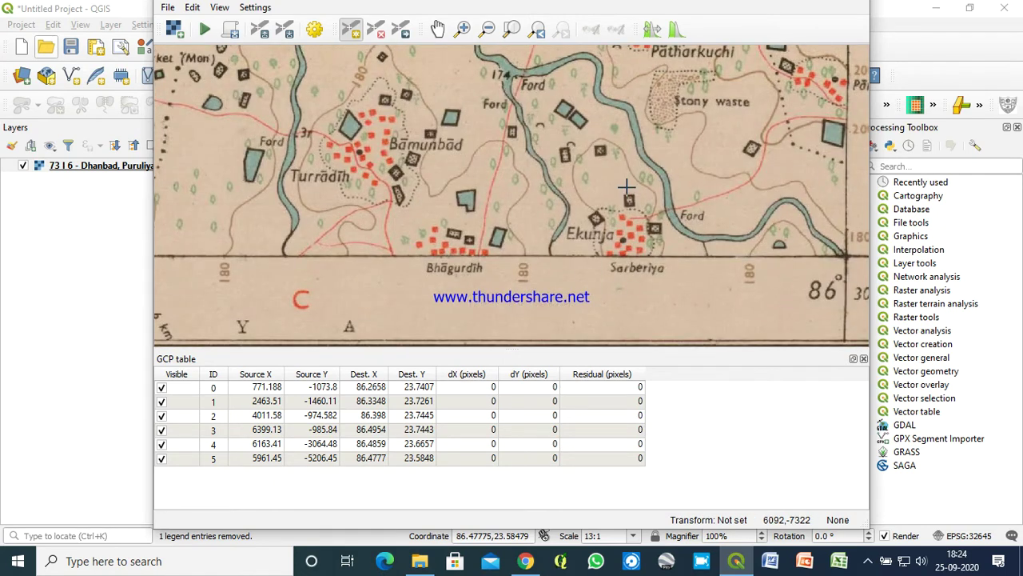
{"action": "scroll", "coordinate": [626, 187], "scroll_direction": "up", "scroll_amount": 1}
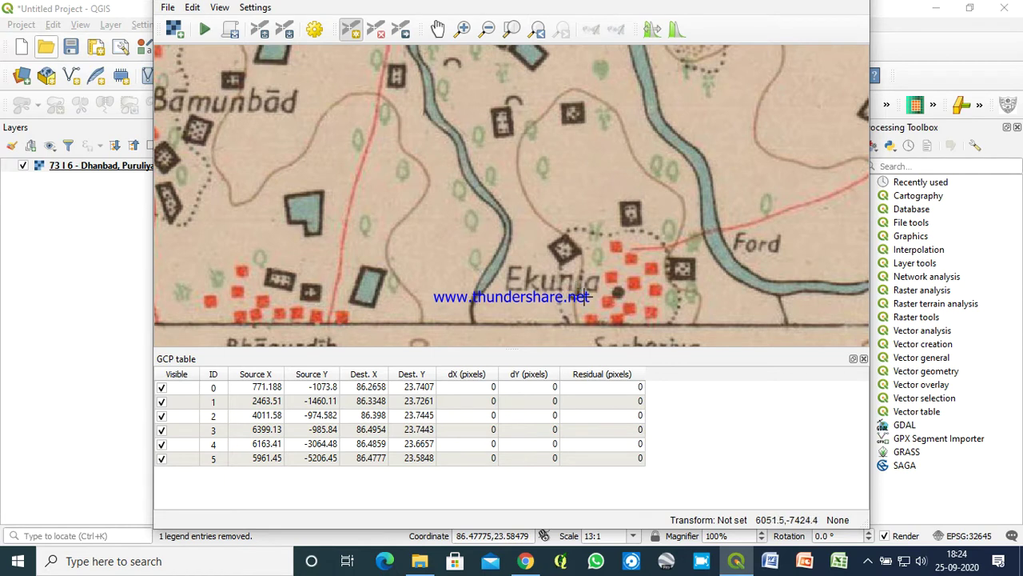
{"action": "left_click", "coordinate": [565, 248]}
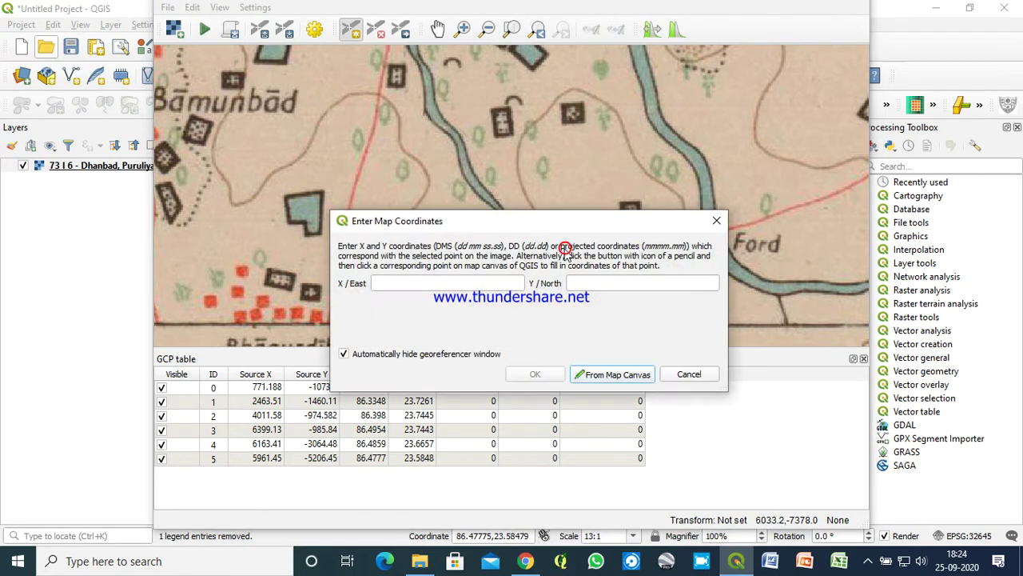
{"action": "left_click", "coordinate": [612, 373]}
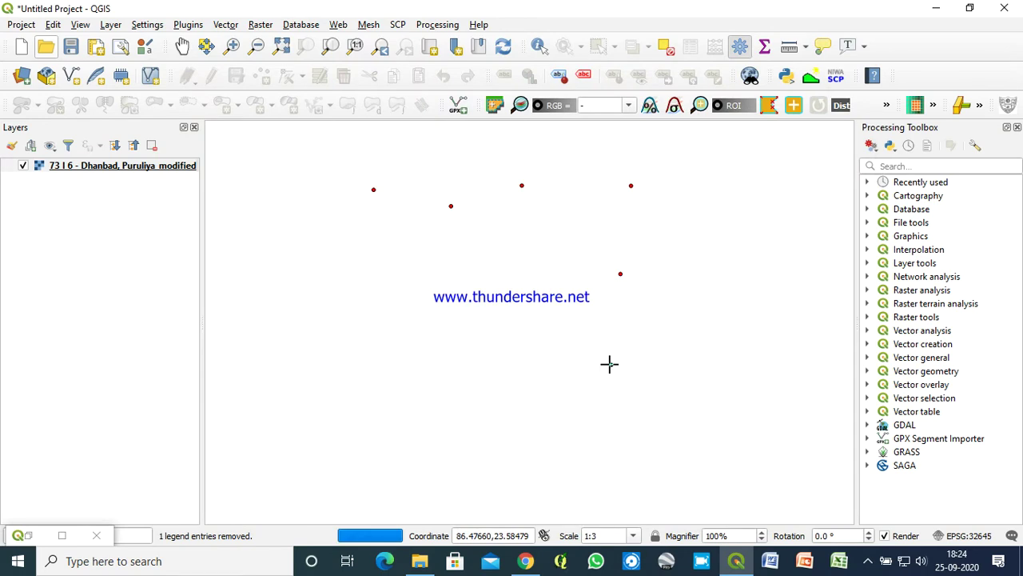
- Pick the same hut on the QGIS map, saving point 6 at 86.4809, 23.5026
{"action": "scroll", "coordinate": [600, 456], "scroll_direction": "up", "scroll_amount": 2}
{"action": "scroll", "coordinate": [600, 456], "scroll_direction": "up", "scroll_amount": 2}
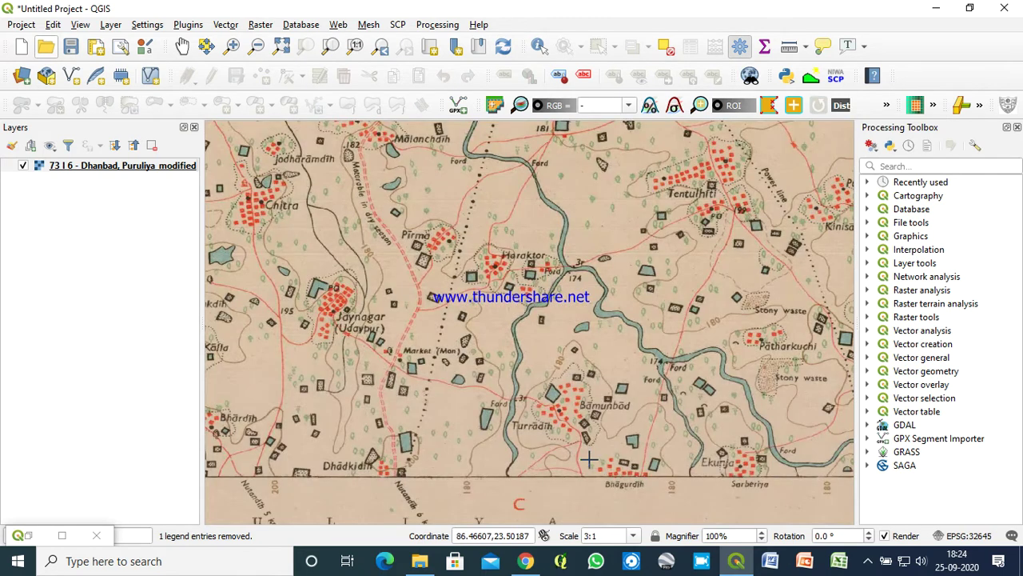
{"action": "scroll", "coordinate": [736, 448], "scroll_direction": "up", "scroll_amount": 1}
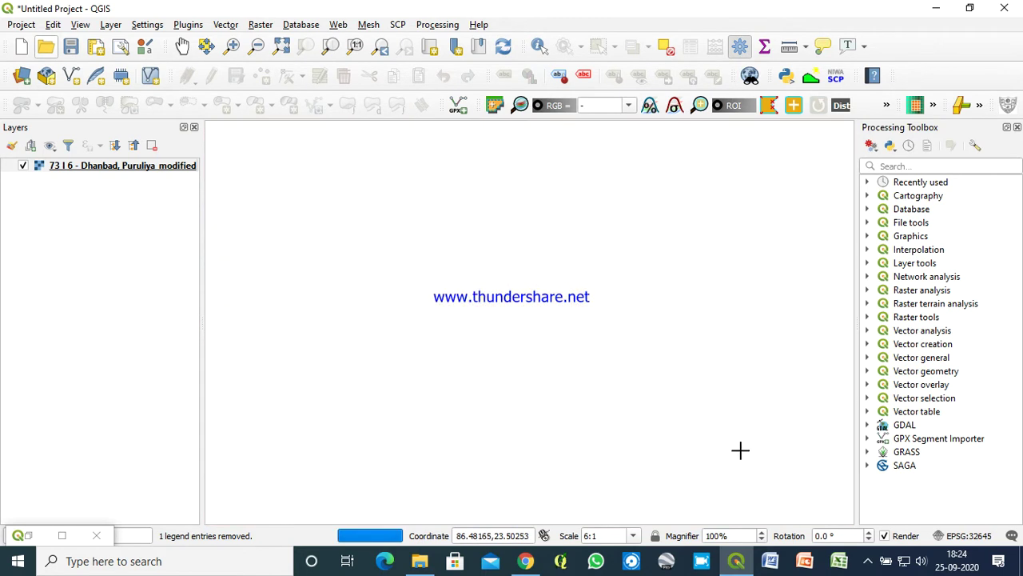
{"action": "scroll", "coordinate": [737, 449], "scroll_direction": "up", "scroll_amount": 1}
{"action": "scroll", "coordinate": [716, 450], "scroll_direction": "up", "scroll_amount": 1}
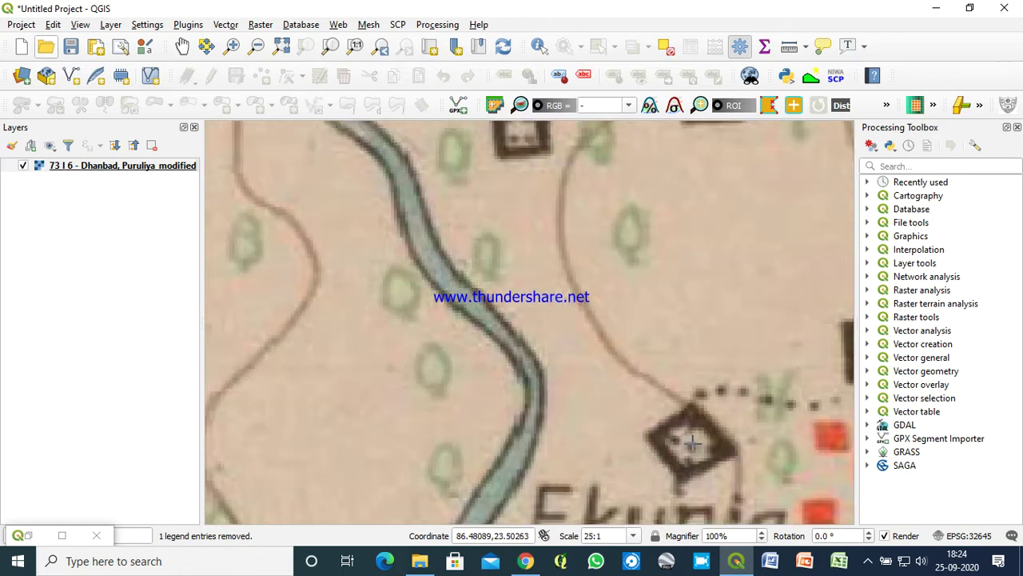
{"action": "left_click", "coordinate": [692, 442]}
{"action": "left_click", "coordinate": [532, 375]}
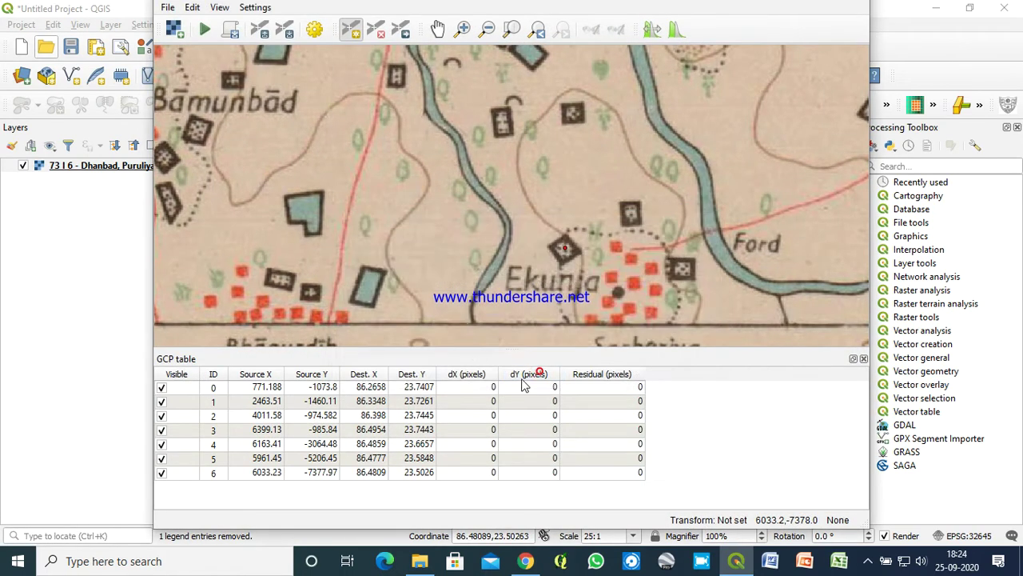
{"action": "scroll", "coordinate": [456, 283], "scroll_direction": "down", "scroll_amount": 1}
{"action": "scroll", "coordinate": [455, 284], "scroll_direction": "down", "scroll_amount": 1}
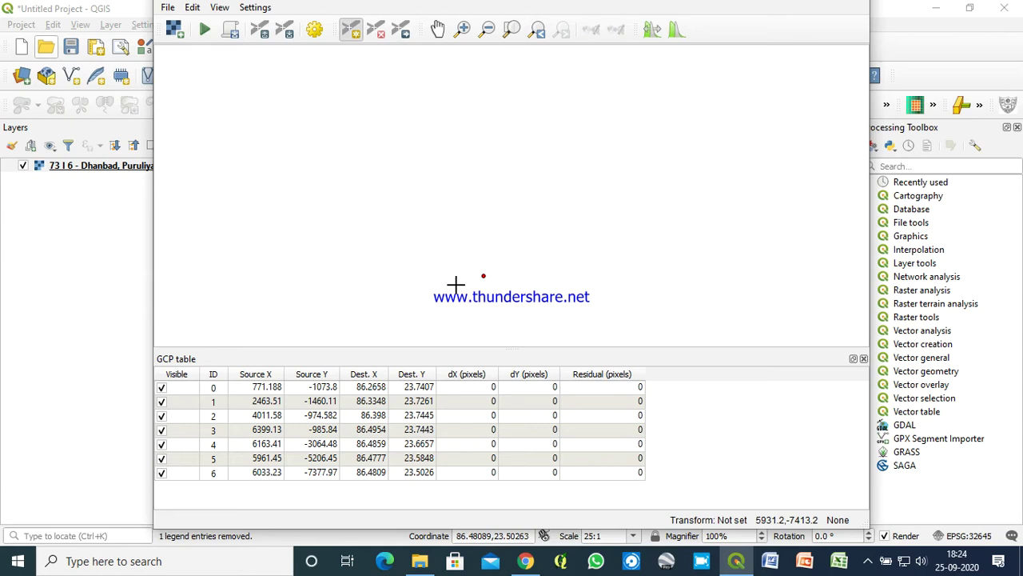
- Mark spot height 183 on the sheet's bottom edge as a new control point
{"action": "key", "text": "Right"}
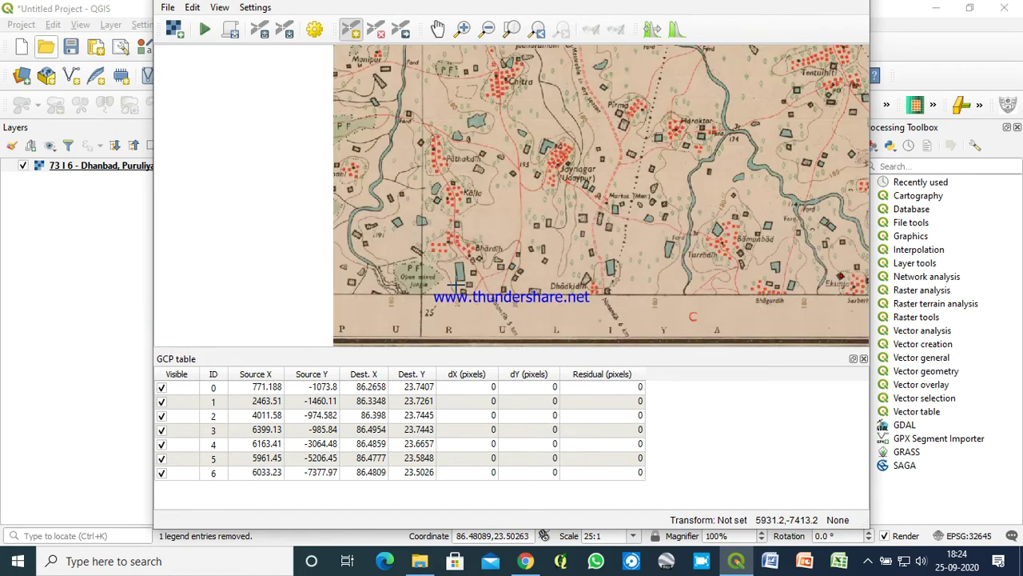
{"action": "key", "text": "Right"}
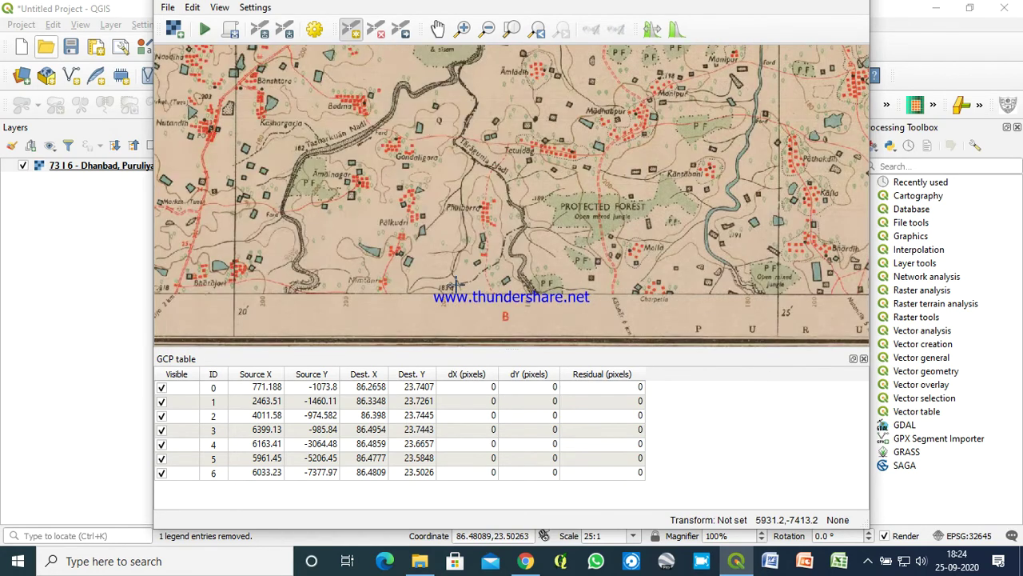
{"action": "key", "text": "Left"}
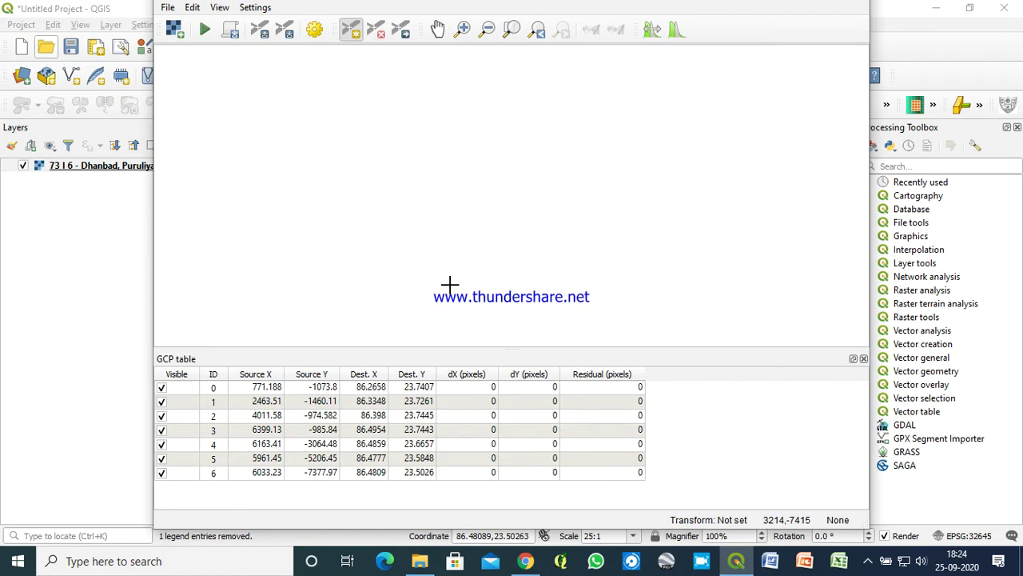
{"action": "scroll", "coordinate": [449, 285], "scroll_direction": "up", "scroll_amount": 2}
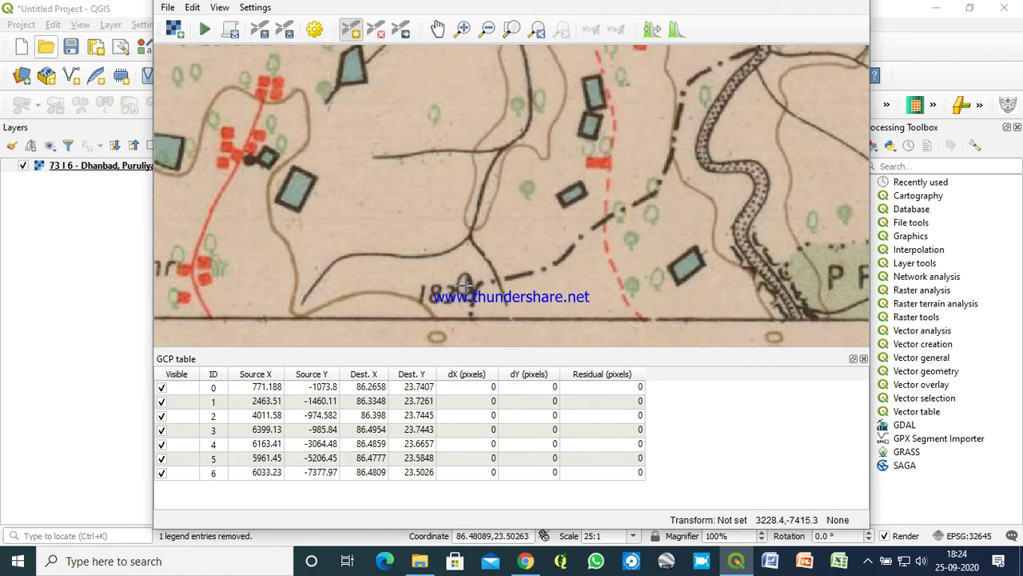
{"action": "left_click", "coordinate": [466, 285]}
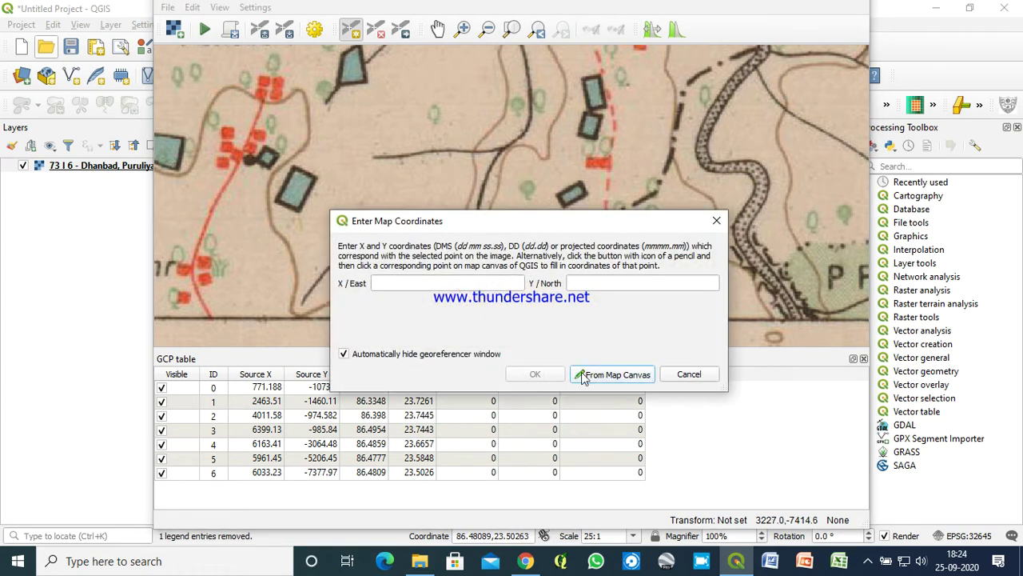
{"action": "left_click", "coordinate": [583, 377]}
- Pick spot height 183 on the QGIS map, saving point 7 at 86.3664, 23.5012
{"action": "scroll", "coordinate": [582, 373], "scroll_direction": "down", "scroll_amount": 1}
{"action": "scroll", "coordinate": [512, 312], "scroll_direction": "down", "scroll_amount": 1}
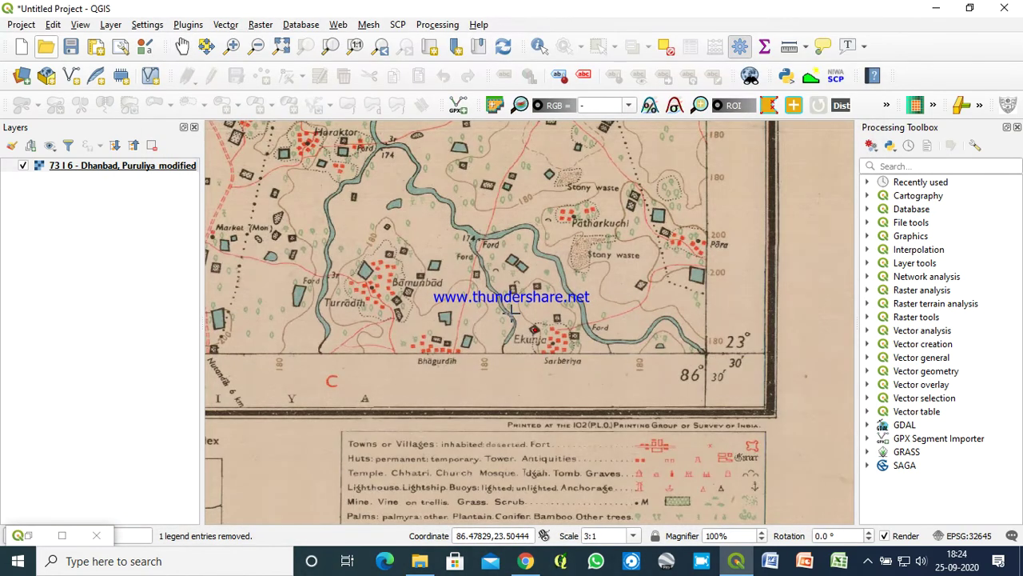
{"action": "key", "text": "Left"}
{"action": "key", "text": "Left"}
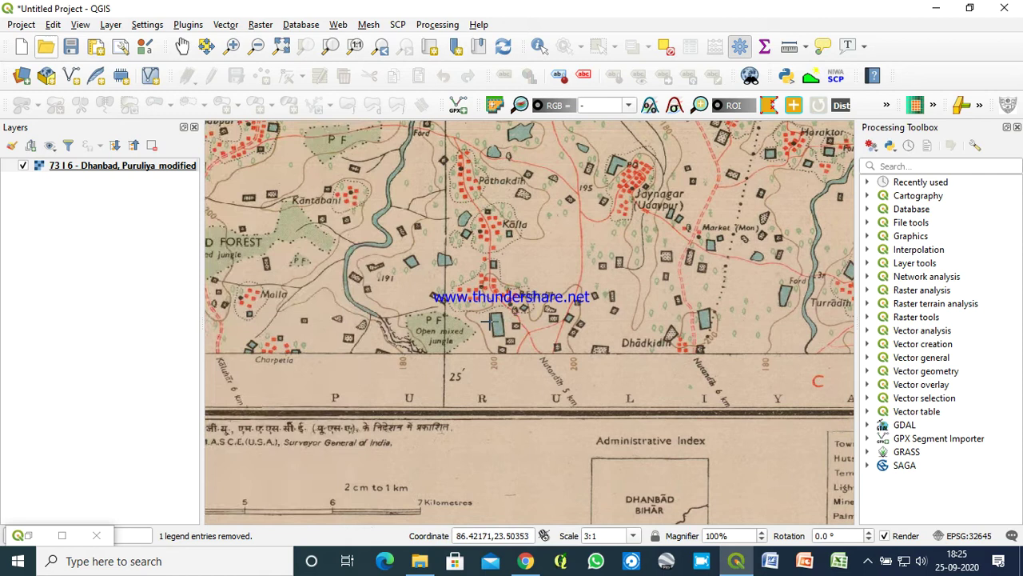
{"action": "key", "text": "Left"}
{"action": "key", "text": "Left"}
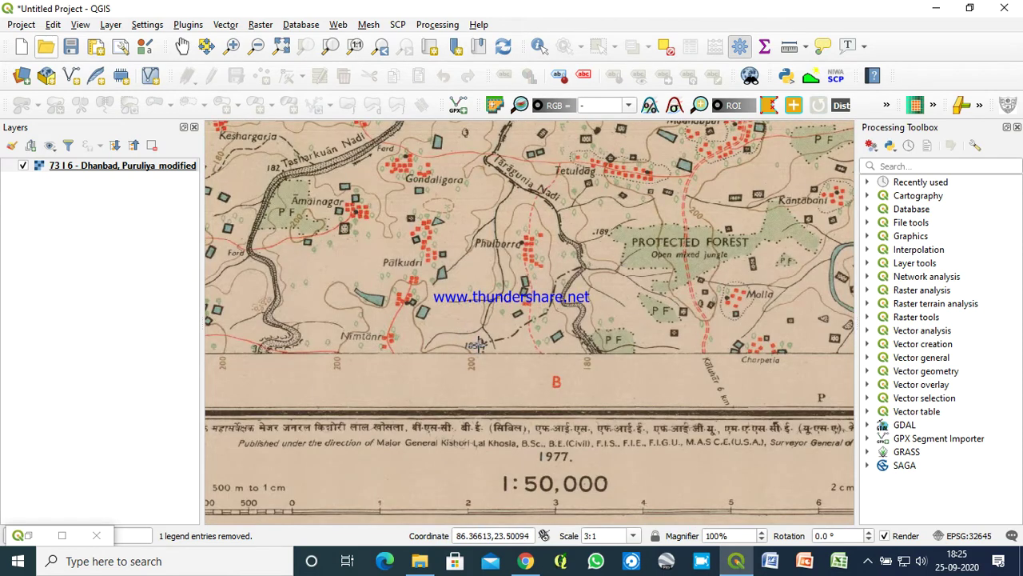
{"action": "scroll", "coordinate": [477, 343], "scroll_direction": "up", "scroll_amount": 2}
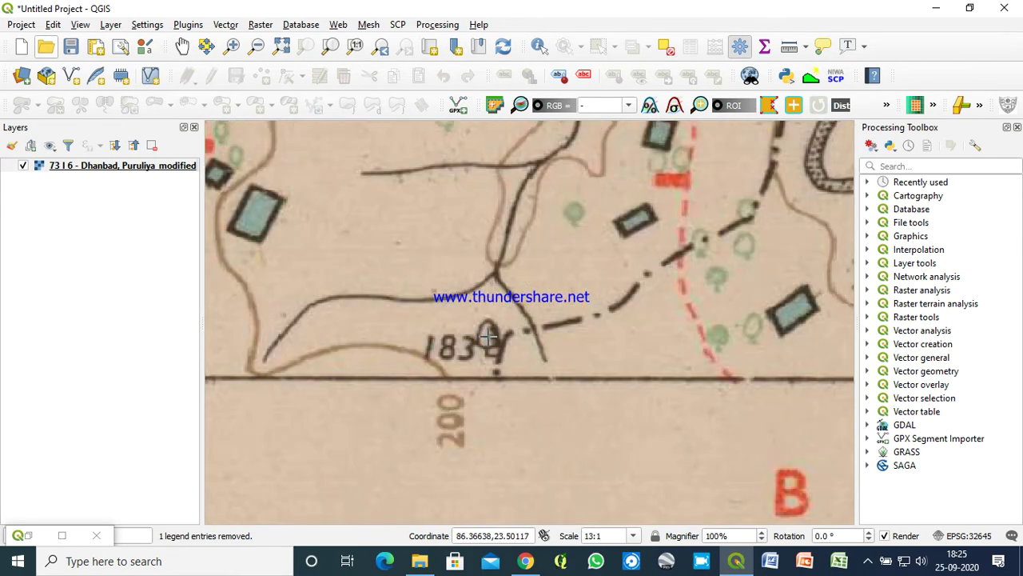
{"action": "left_click", "coordinate": [488, 340]}
{"action": "left_click", "coordinate": [528, 373]}
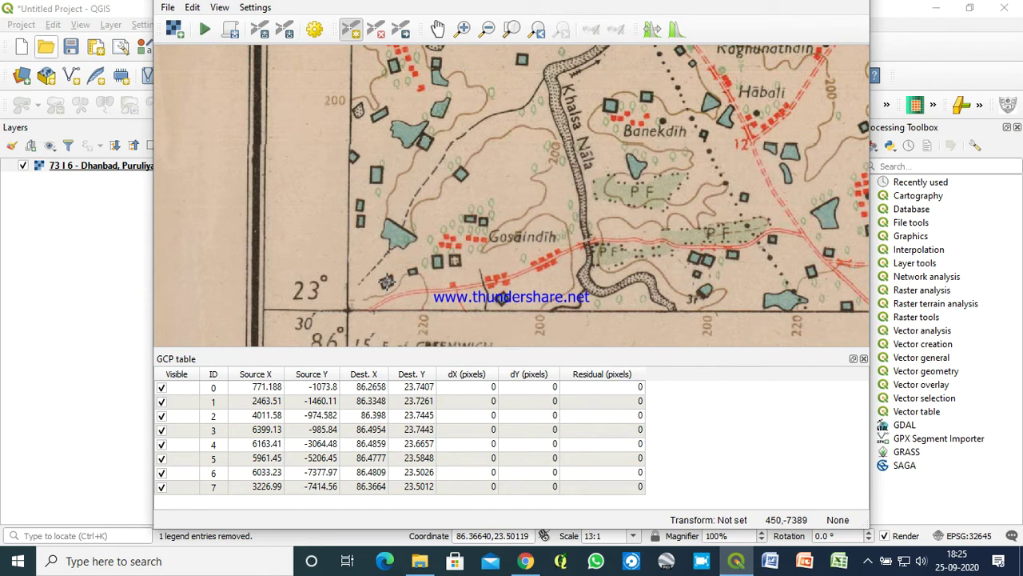
- Tie the sheet's southwest corner (86°15′ E, 23°30′ N) to 86.2531, 23.502 as point 8
{"action": "left_click", "coordinate": [386, 282]}
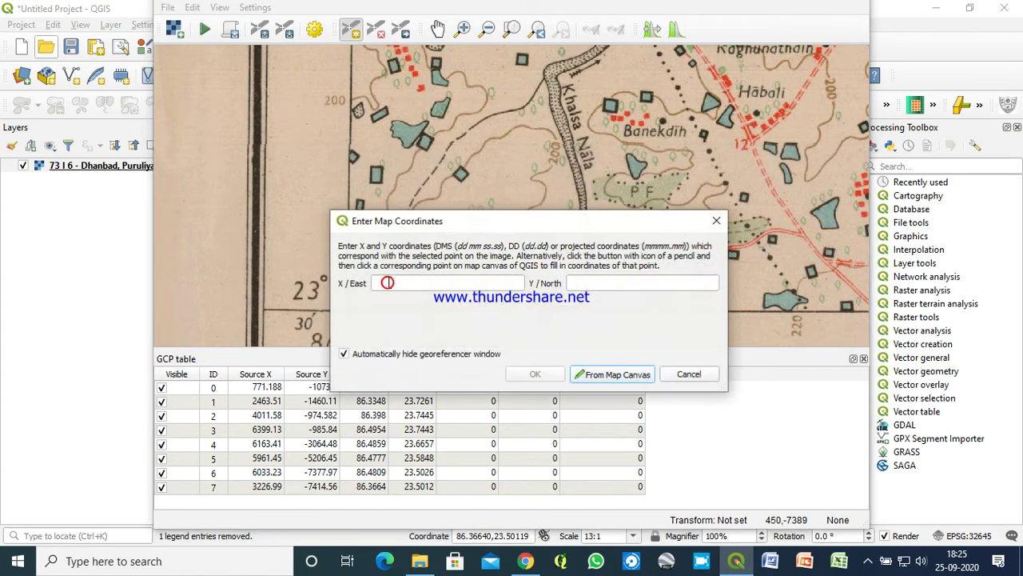
{"action": "left_click", "coordinate": [595, 376]}
{"action": "key", "text": "Left"}
{"action": "key", "text": "Left"}
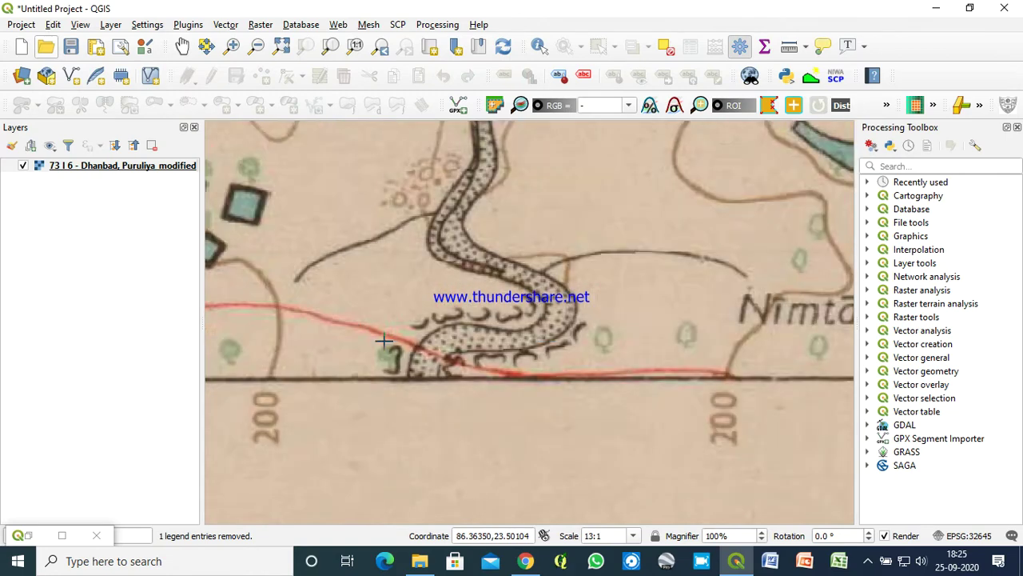
{"action": "key", "text": "Left"}
{"action": "key", "text": "Left"}
{"action": "key", "text": "Left"}
{"action": "key", "text": "Left"}
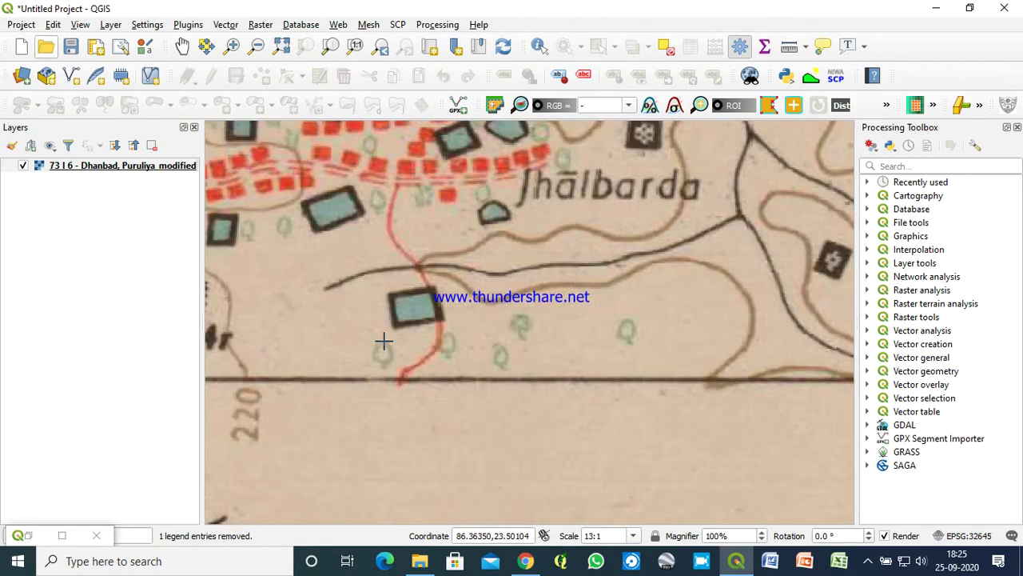
{"action": "key", "text": "Left"}
{"action": "key", "text": "Left"}
{"action": "key", "text": "Left"}
{"action": "key", "text": "Left"}
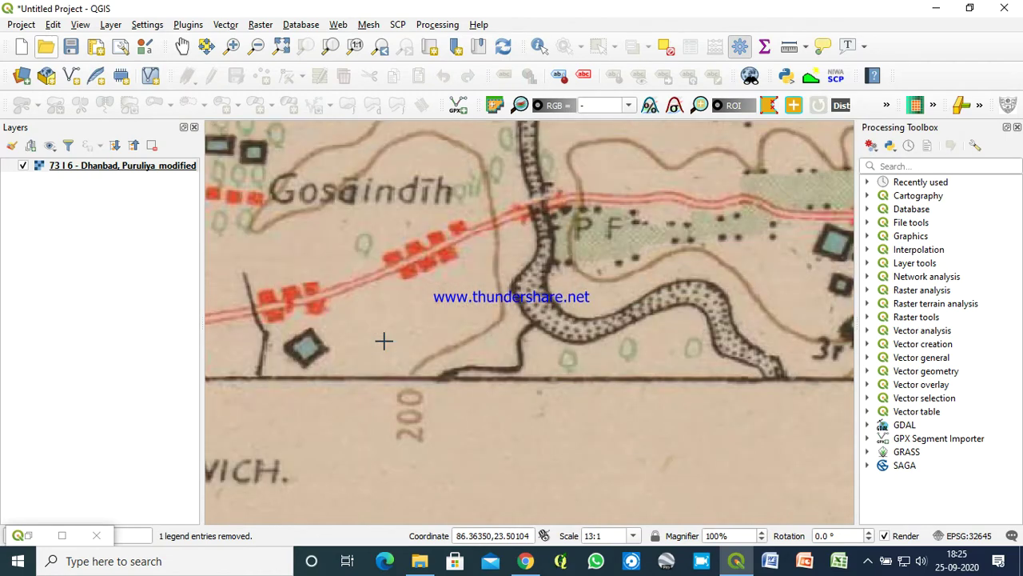
{"action": "key", "text": "Left"}
{"action": "key", "text": "Left"}
{"action": "key", "text": "Left"}
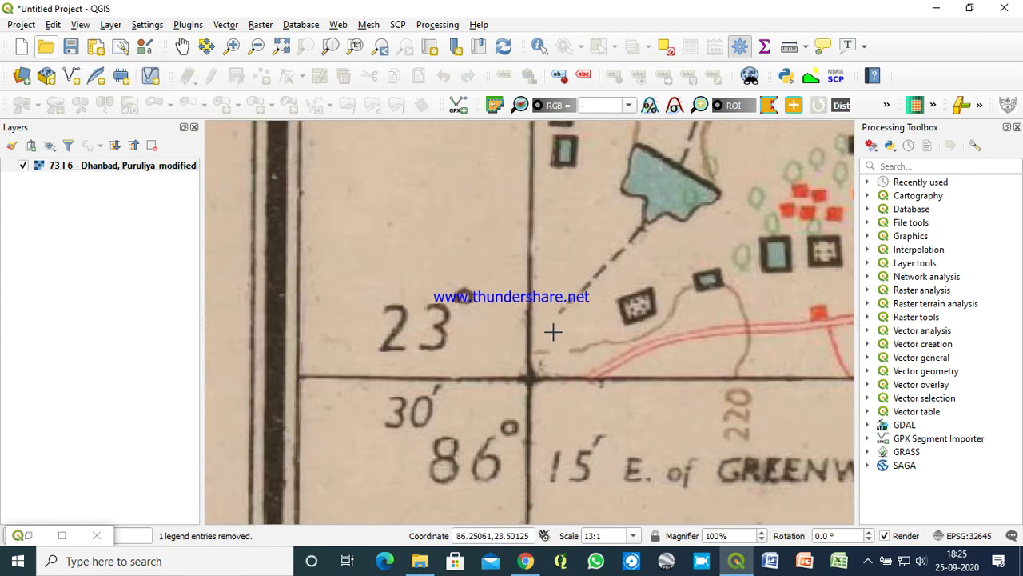
{"action": "left_click", "coordinate": [637, 304]}
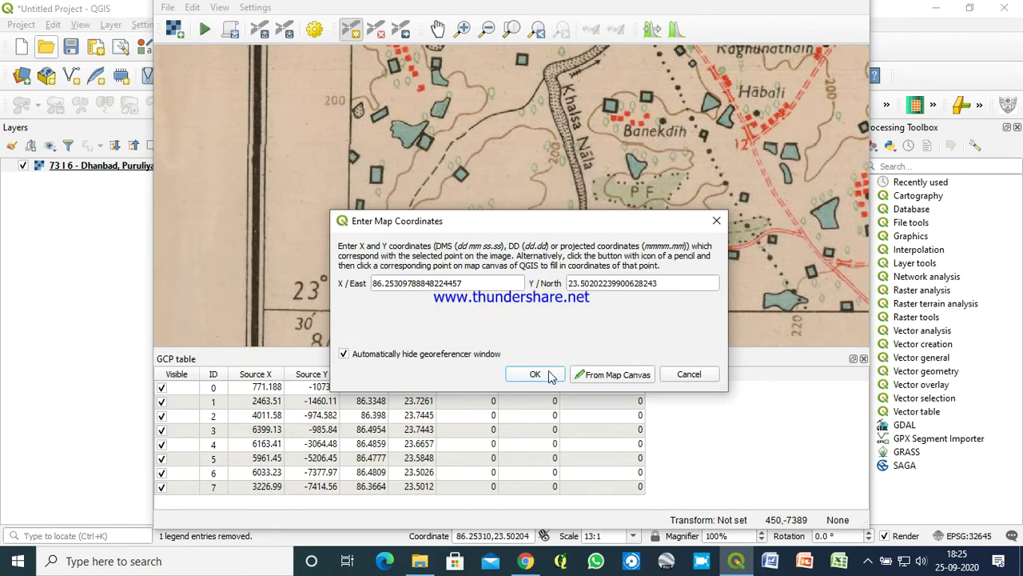
{"action": "left_click", "coordinate": [535, 374]}
{"action": "scroll", "coordinate": [623, 255], "scroll_direction": "down", "scroll_amount": 1}
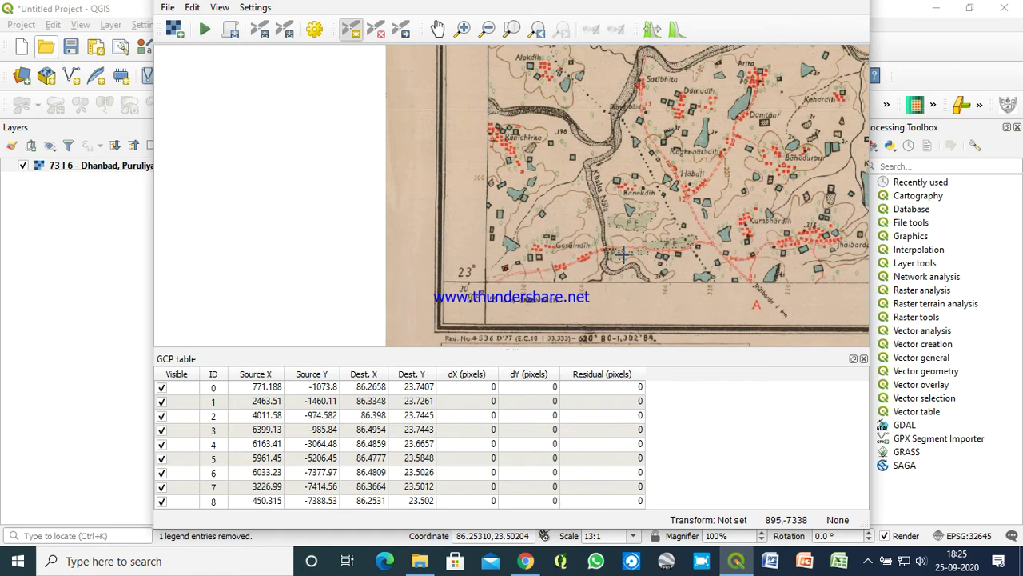
- Mark the 3r label near Stony waste on the scanned sheet as a control point
{"action": "scroll", "coordinate": [623, 255], "scroll_direction": "down", "scroll_amount": 1}
{"action": "scroll", "coordinate": [652, 209], "scroll_direction": "down", "scroll_amount": 1}
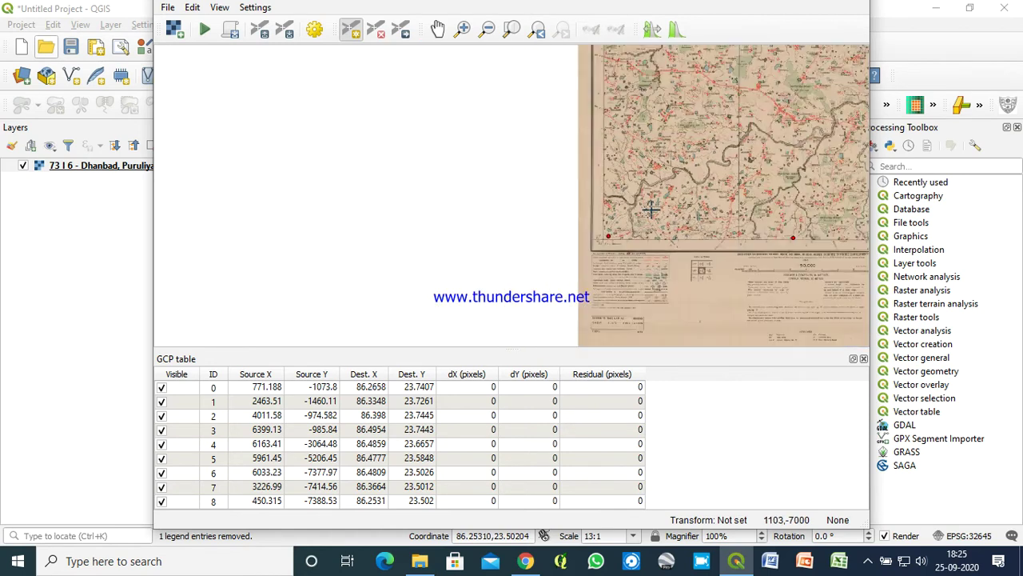
{"action": "key", "text": "Up"}
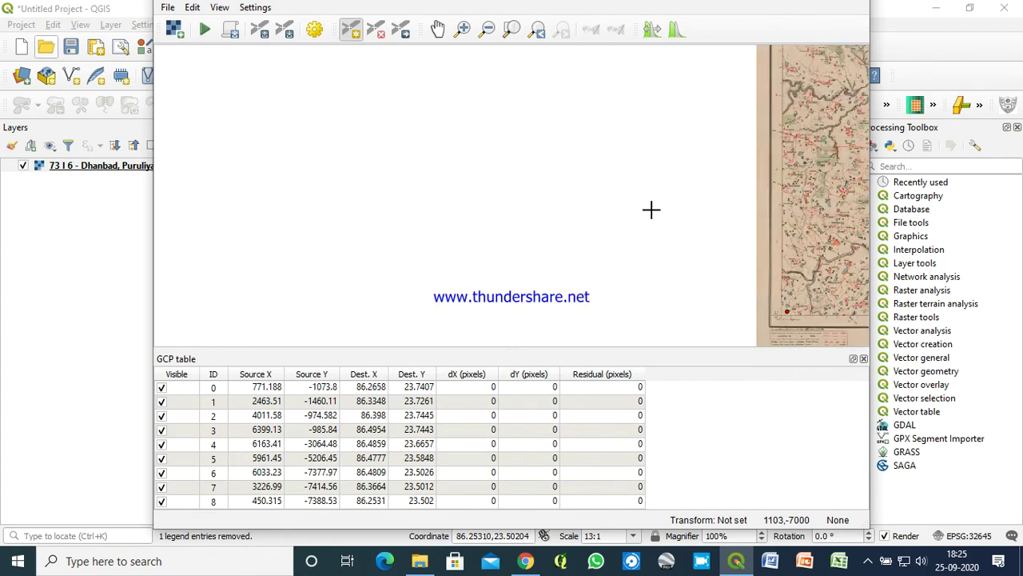
{"action": "key", "text": "Right"}
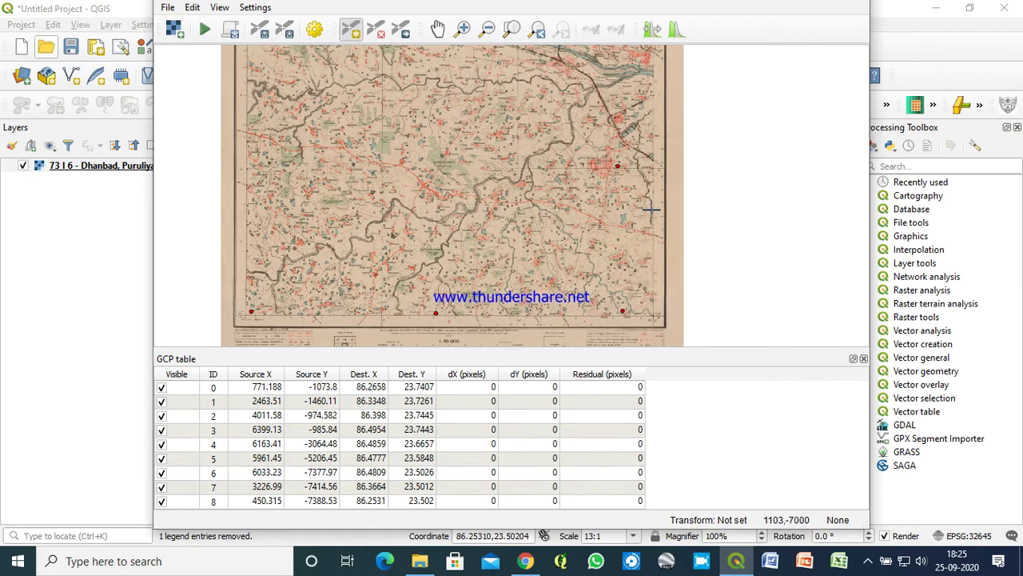
{"action": "scroll", "coordinate": [423, 207], "scroll_direction": "up", "scroll_amount": 1}
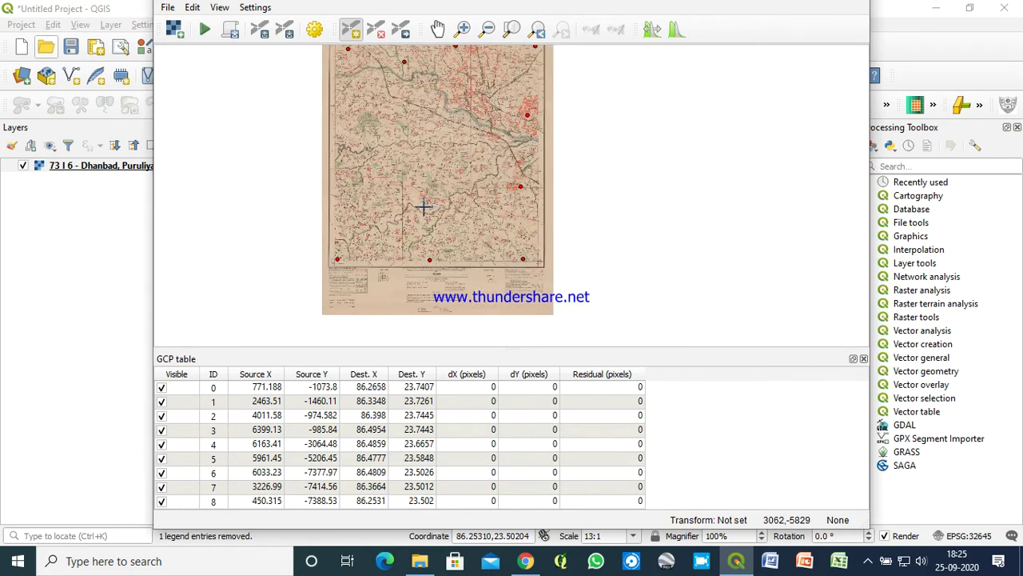
{"action": "scroll", "coordinate": [349, 134], "scroll_direction": "up", "scroll_amount": 1}
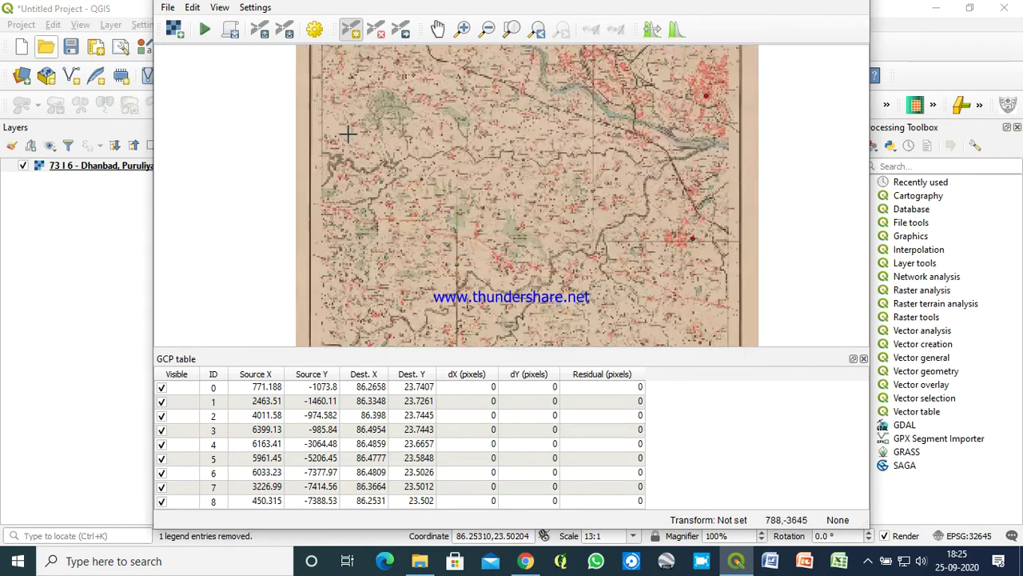
{"action": "scroll", "coordinate": [349, 135], "scroll_direction": "up", "scroll_amount": 1}
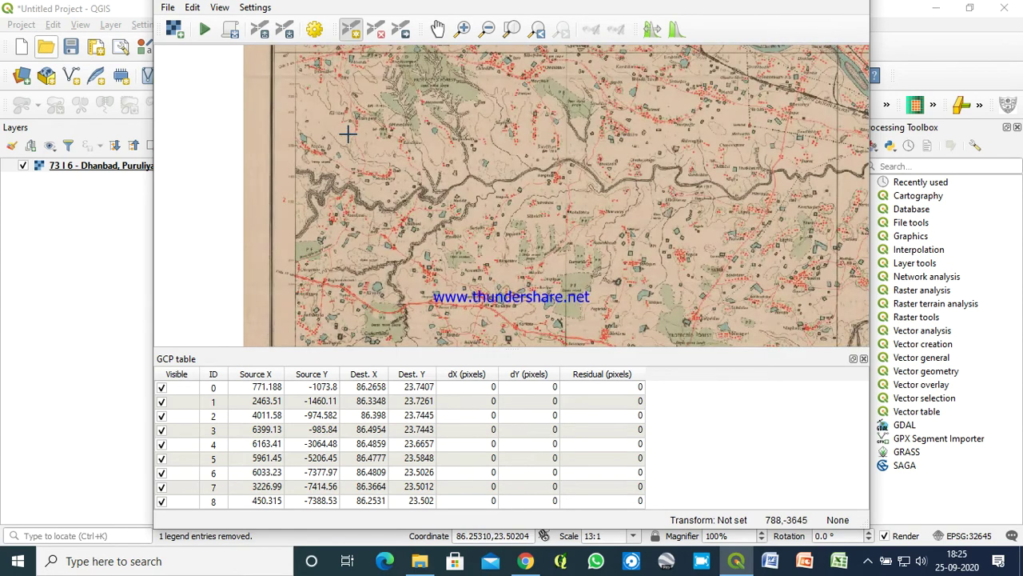
{"action": "scroll", "coordinate": [349, 134], "scroll_direction": "up", "scroll_amount": 1}
{"action": "scroll", "coordinate": [251, 184], "scroll_direction": "up", "scroll_amount": 1}
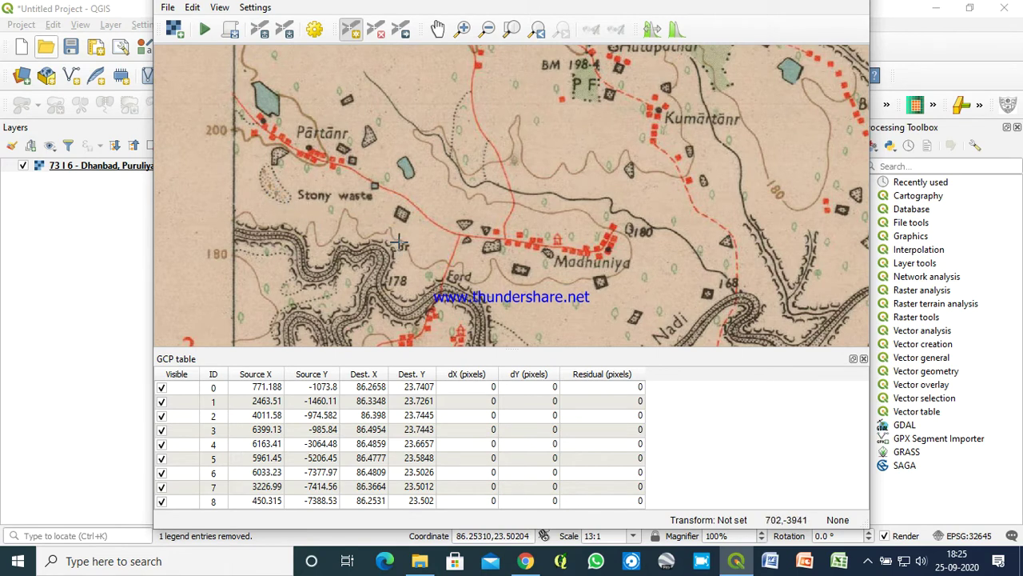
{"action": "scroll", "coordinate": [399, 241], "scroll_direction": "up", "scroll_amount": 1}
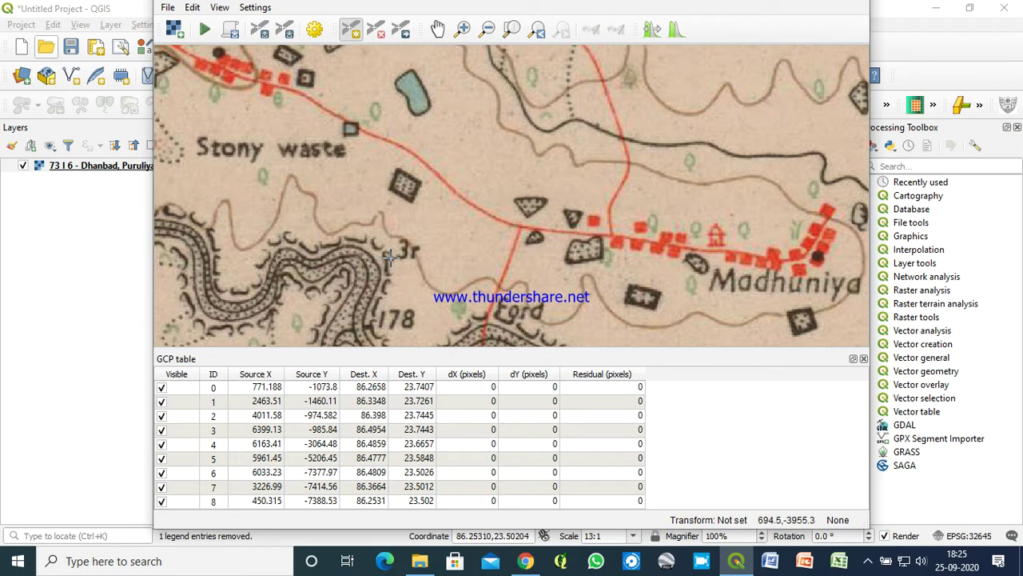
{"action": "left_click", "coordinate": [390, 256]}
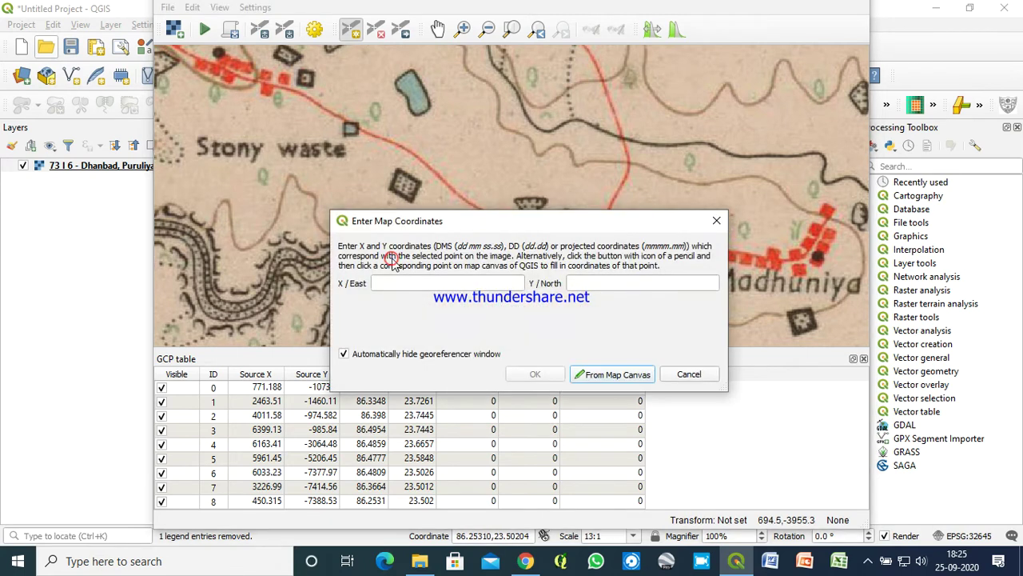
{"action": "left_click", "coordinate": [607, 371]}
- Pick the matching 3r spot on the QGIS map, linking it to about 86.2629, 23.6317
{"action": "scroll", "coordinate": [446, 289], "scroll_direction": "down", "scroll_amount": 5}
{"action": "scroll", "coordinate": [446, 289], "scroll_direction": "up", "scroll_amount": 5}
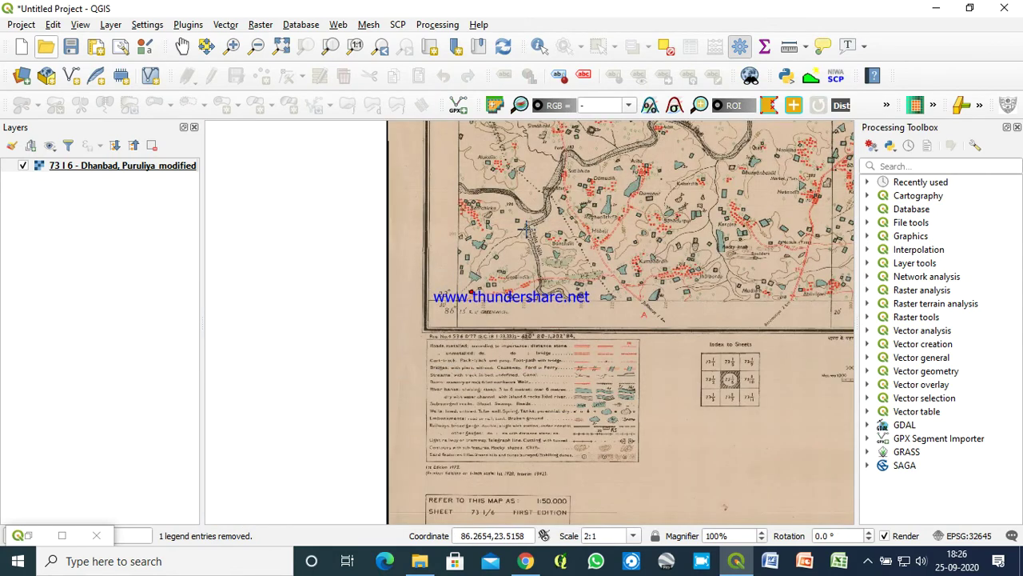
{"action": "key", "text": "Up"}
{"action": "key", "text": "Up"}
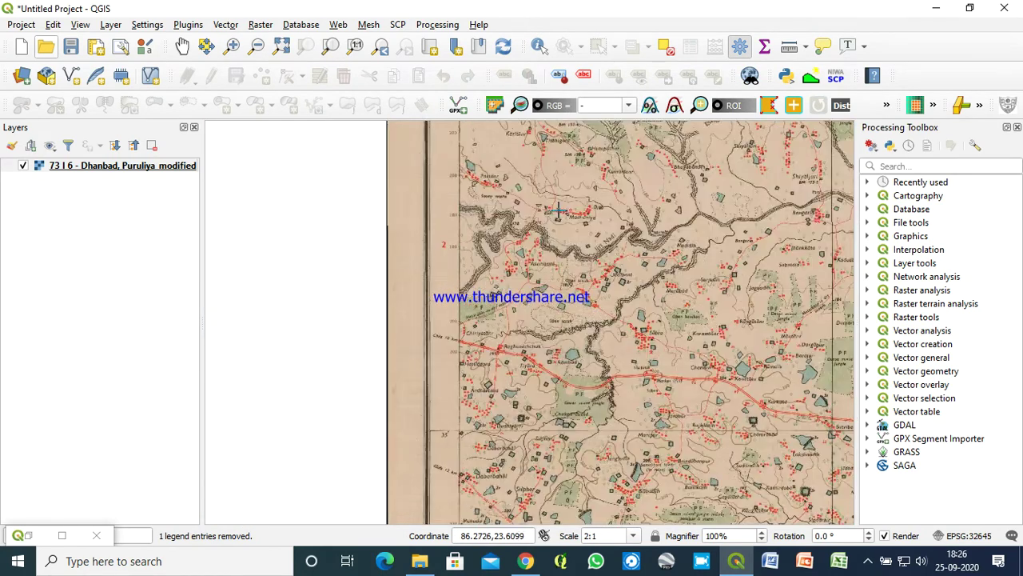
{"action": "scroll", "coordinate": [521, 212], "scroll_direction": "up", "scroll_amount": 1}
{"action": "scroll", "coordinate": [511, 216], "scroll_direction": "up", "scroll_amount": 1}
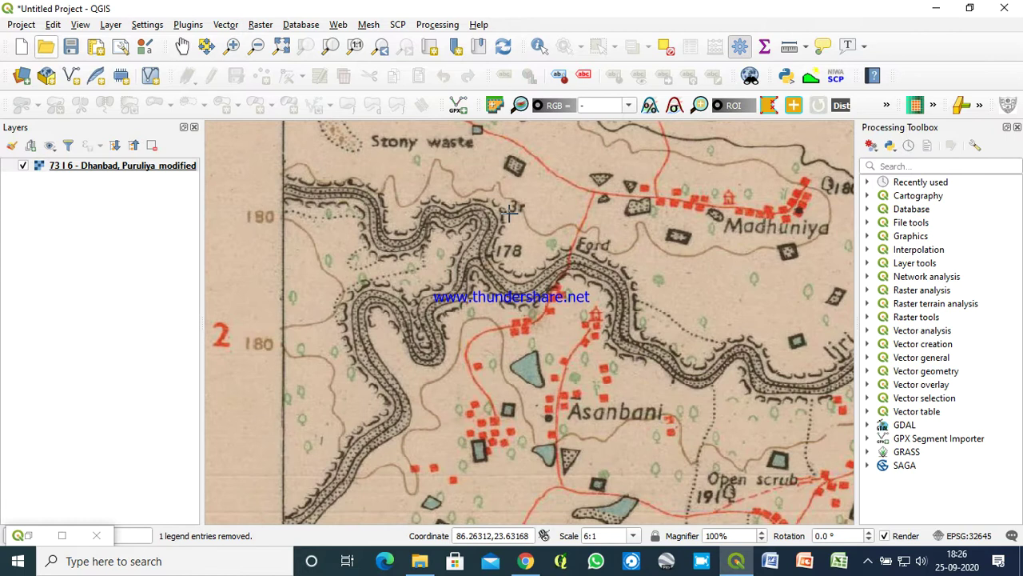
{"action": "scroll", "coordinate": [504, 213], "scroll_direction": "up", "scroll_amount": 1}
{"action": "scroll", "coordinate": [499, 211], "scroll_direction": "up", "scroll_amount": 1}
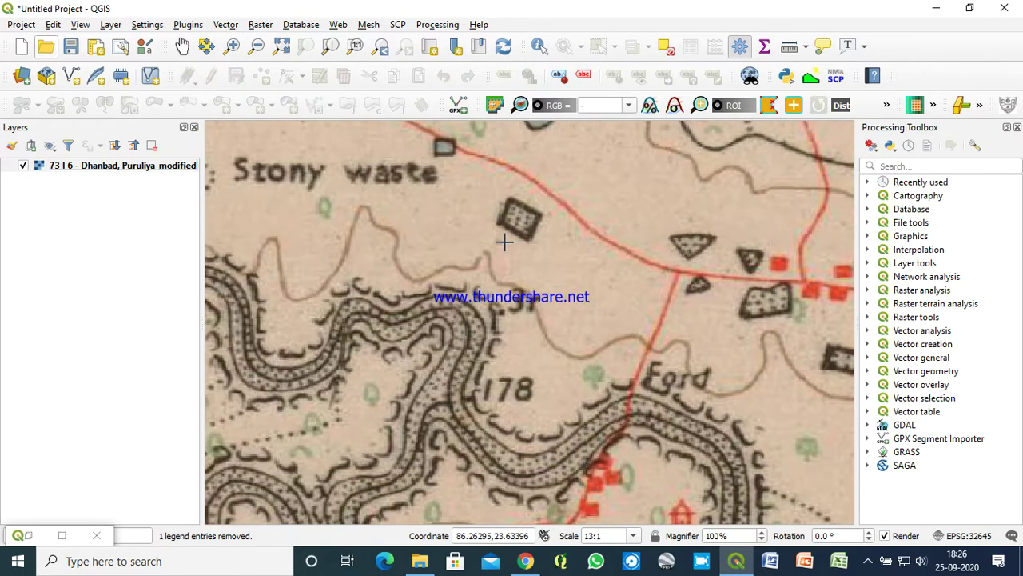
{"action": "scroll", "coordinate": [503, 279], "scroll_direction": "up", "scroll_amount": 1}
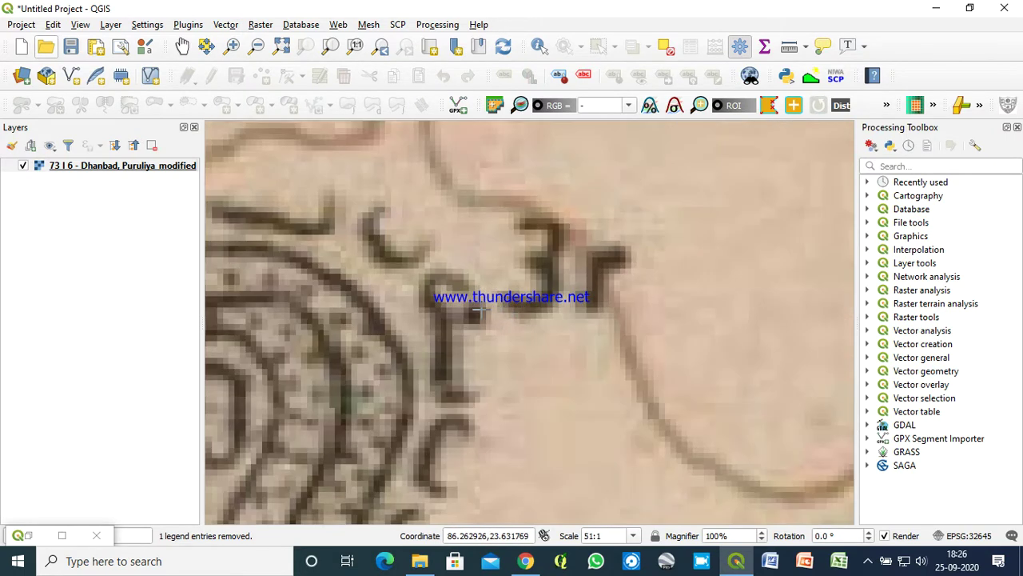
{"action": "left_click", "coordinate": [477, 315]}
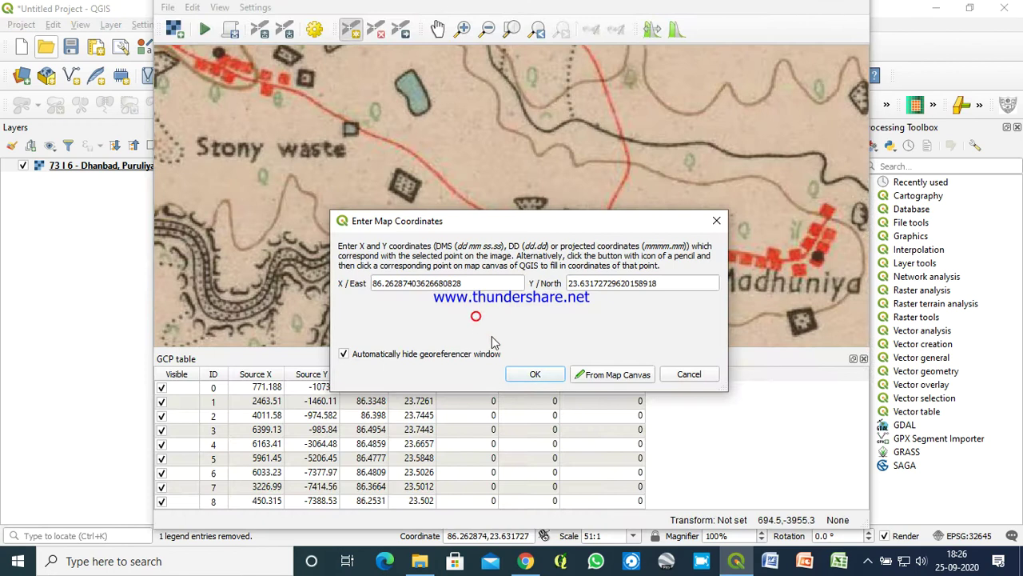
{"action": "left_click", "coordinate": [533, 373]}
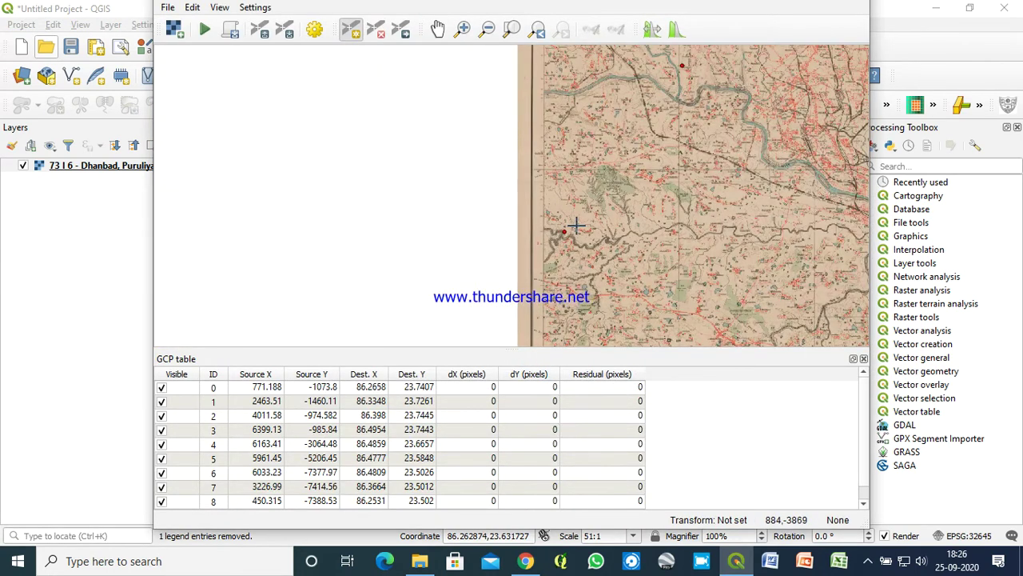
{"action": "scroll", "coordinate": [575, 226], "scroll_direction": "down", "scroll_amount": 1}
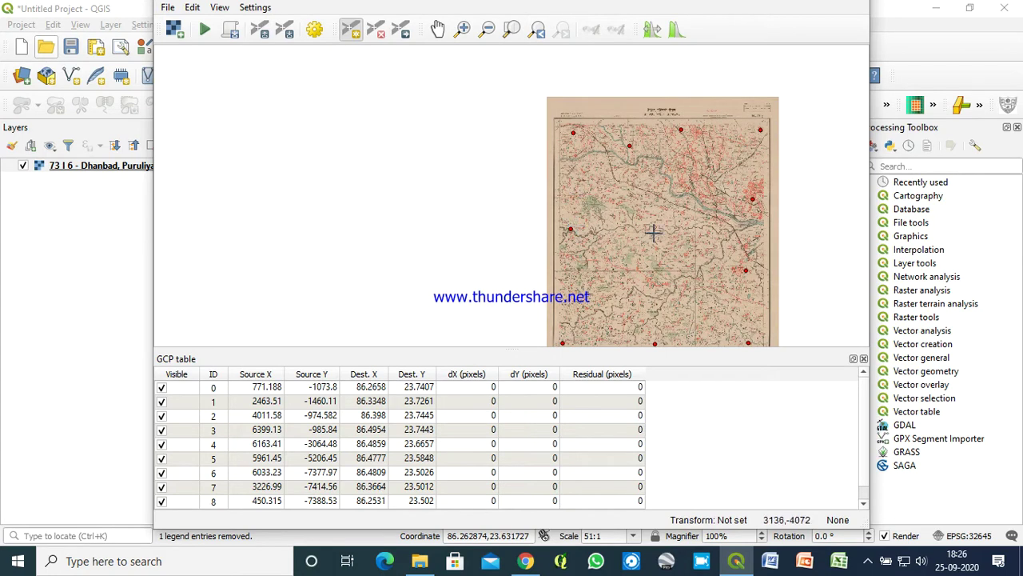
{"action": "scroll", "coordinate": [683, 231], "scroll_direction": "up", "scroll_amount": 1}
{"action": "scroll", "coordinate": [683, 231], "scroll_direction": "up", "scroll_amount": 1}
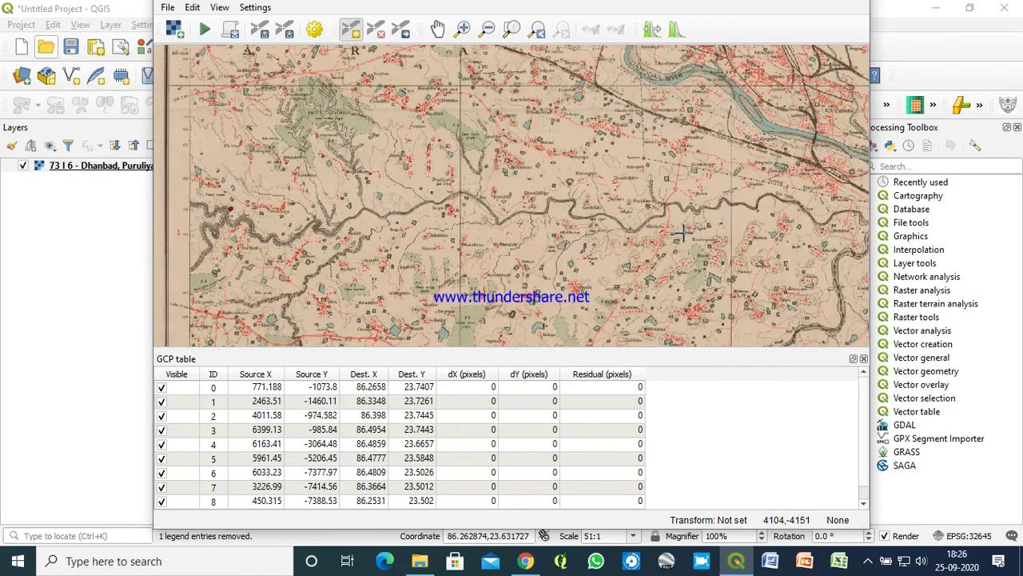
{"action": "scroll", "coordinate": [651, 223], "scroll_direction": "up", "scroll_amount": 1}
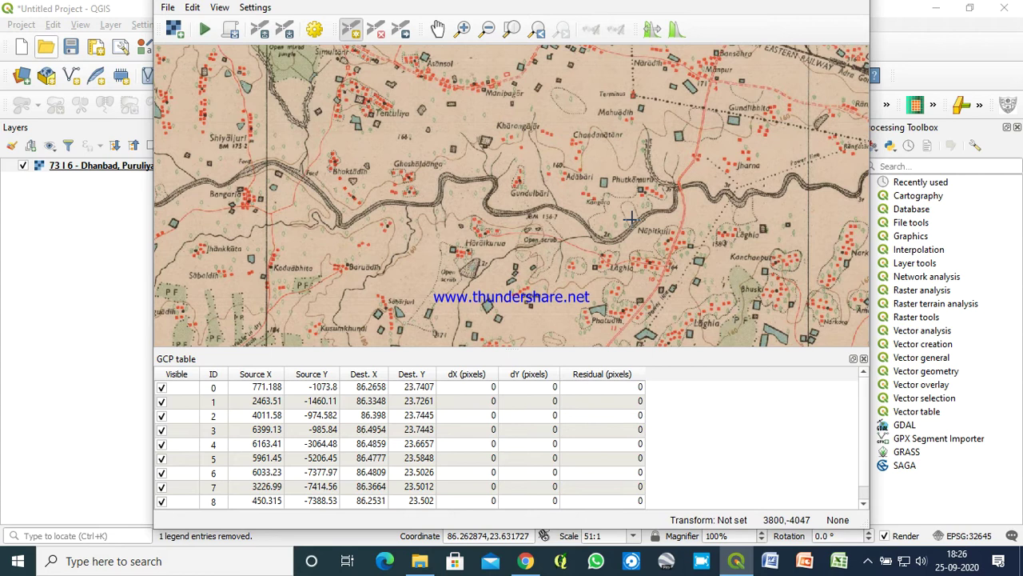
{"action": "scroll", "coordinate": [633, 220], "scroll_direction": "up", "scroll_amount": 1}
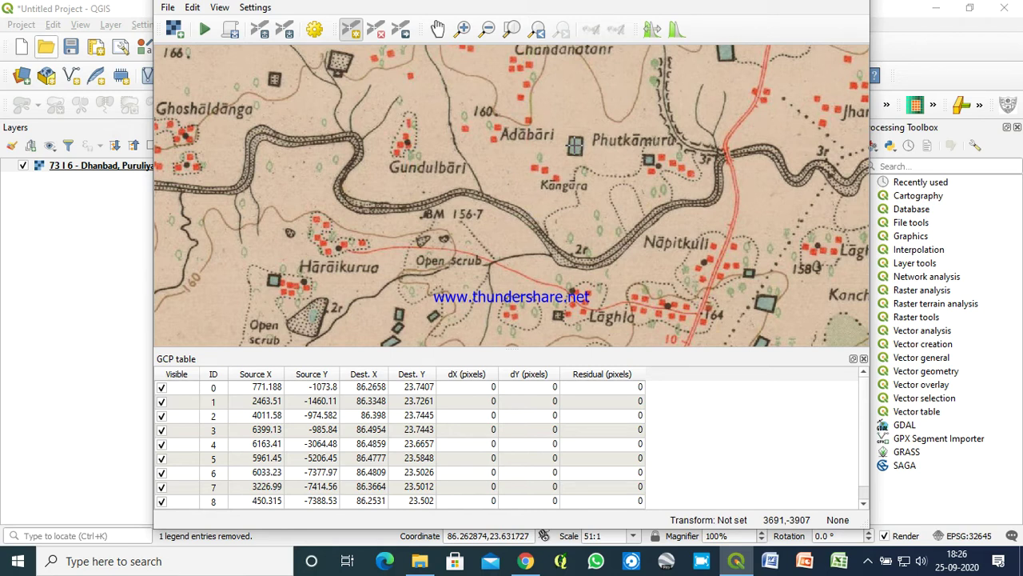
- Place a new control point near Phutkamura on the scanned sheet
{"action": "left_click", "coordinate": [575, 145]}
{"action": "left_click", "coordinate": [616, 376]}
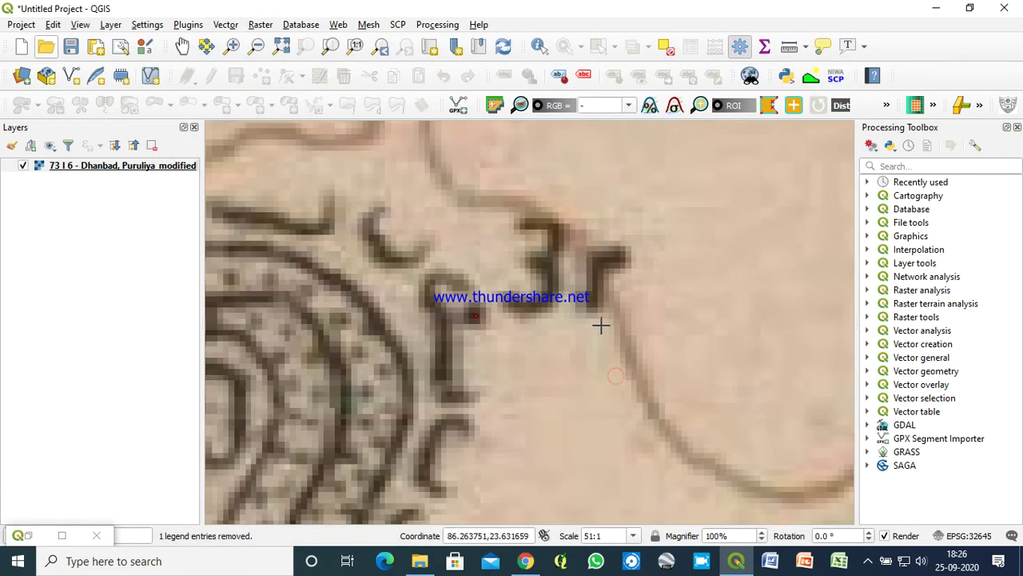
{"action": "scroll", "coordinate": [601, 325], "scroll_direction": "down", "scroll_amount": 3}
{"action": "scroll", "coordinate": [667, 282], "scroll_direction": "down", "scroll_amount": 2}
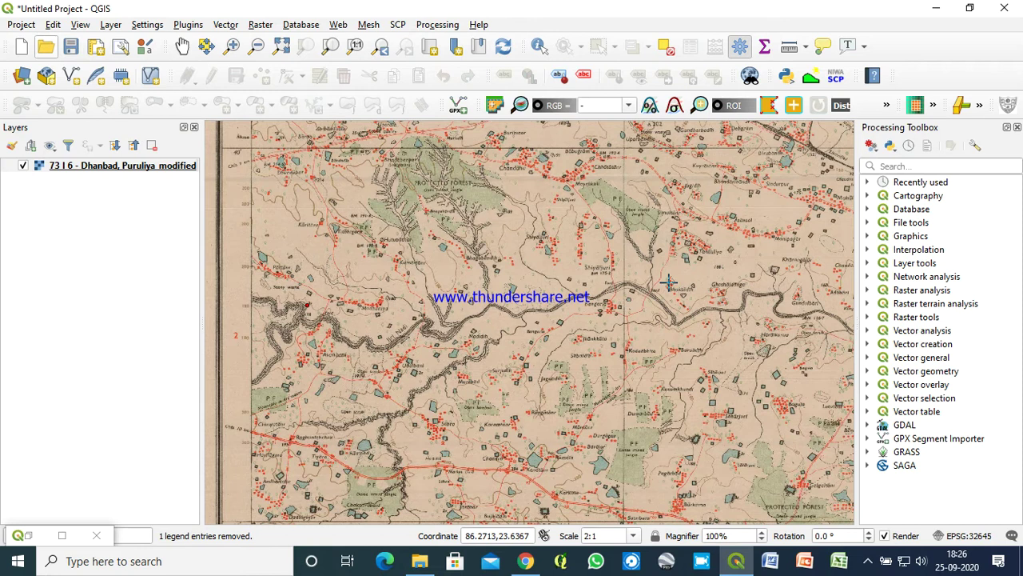
- Navigate the main QGIS map to the Phutkamura location for picking coordinates
{"action": "key", "text": "Right"}
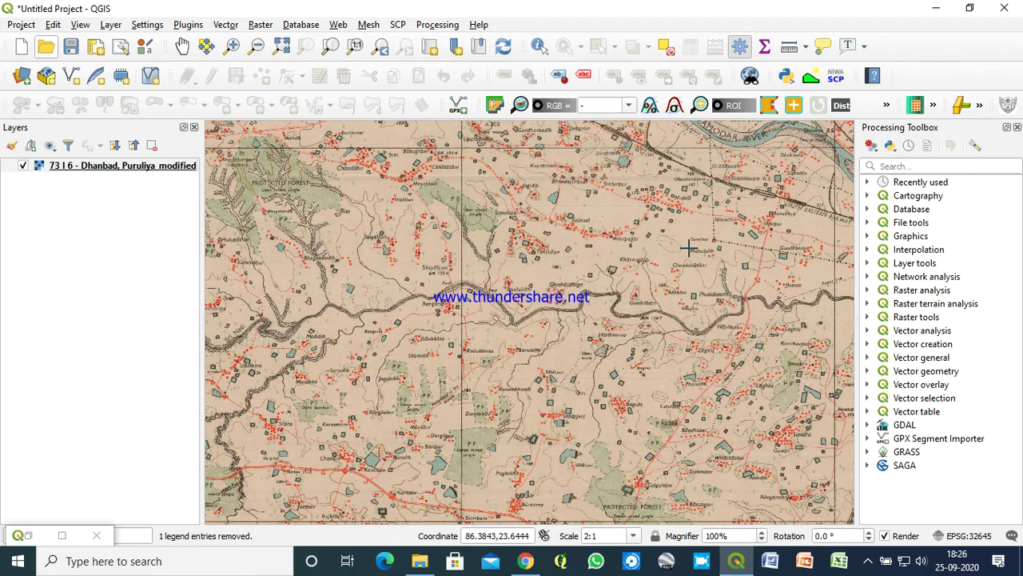
{"action": "scroll", "coordinate": [688, 249], "scroll_direction": "up", "scroll_amount": 1}
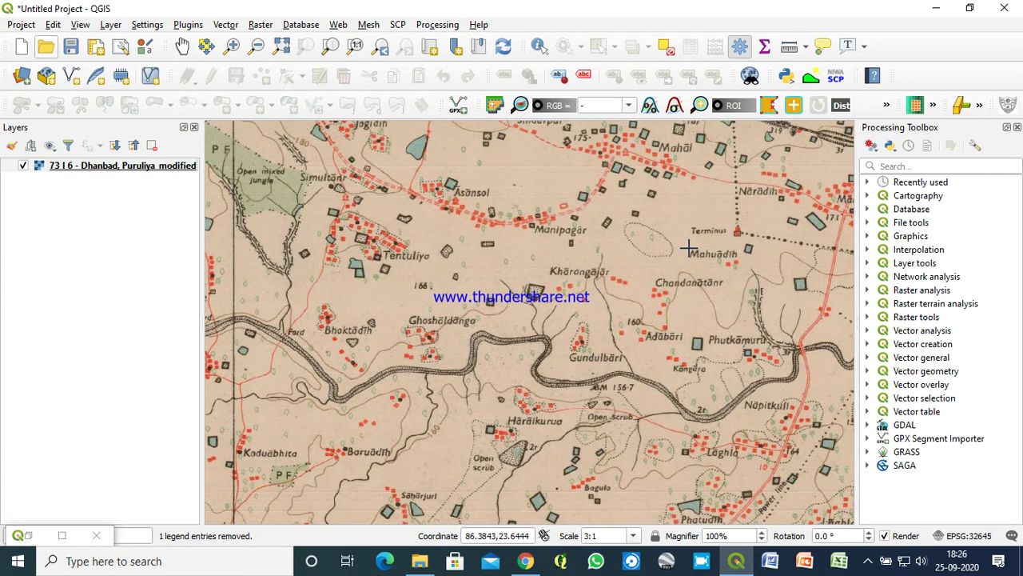
{"action": "scroll", "coordinate": [688, 249], "scroll_direction": "down", "scroll_amount": 1}
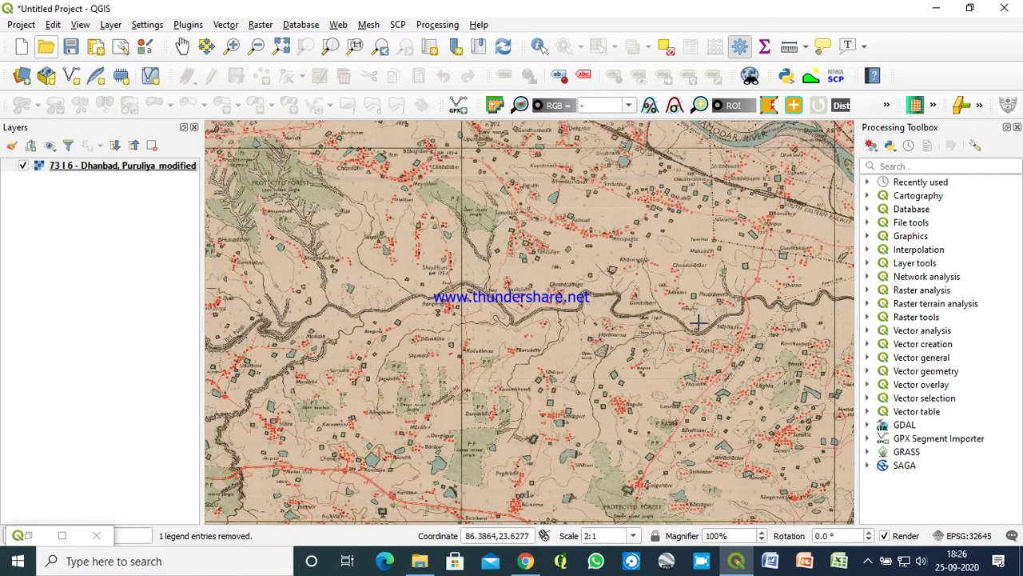
{"action": "scroll", "coordinate": [697, 322], "scroll_direction": "down", "scroll_amount": 1}
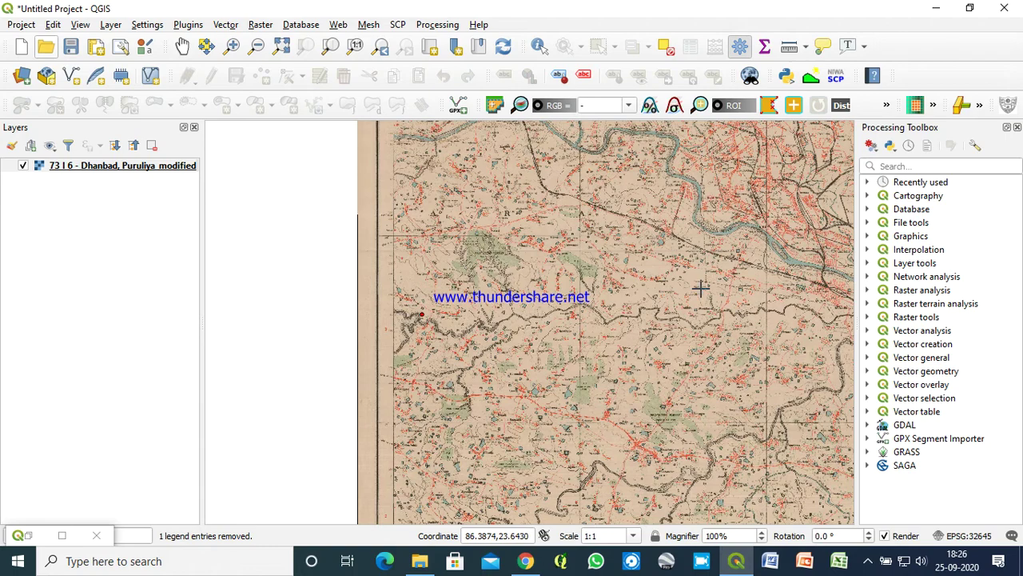
{"action": "left_click_drag", "start_coordinate": [730, 230], "coordinate": [568, 331]}
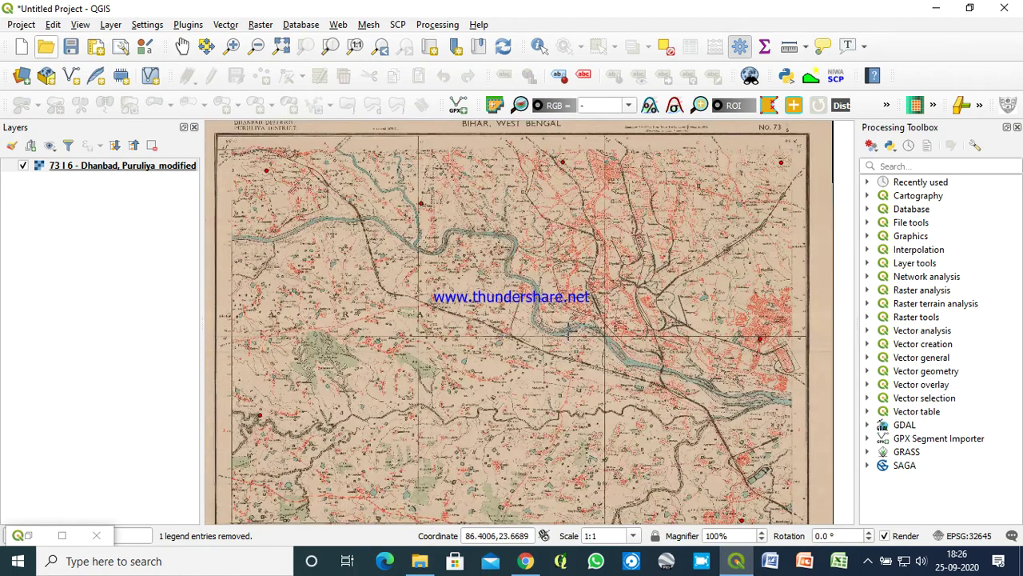
{"action": "scroll", "coordinate": [568, 330], "scroll_direction": "up", "scroll_amount": 1}
{"action": "scroll", "coordinate": [552, 272], "scroll_direction": "up", "scroll_amount": 1}
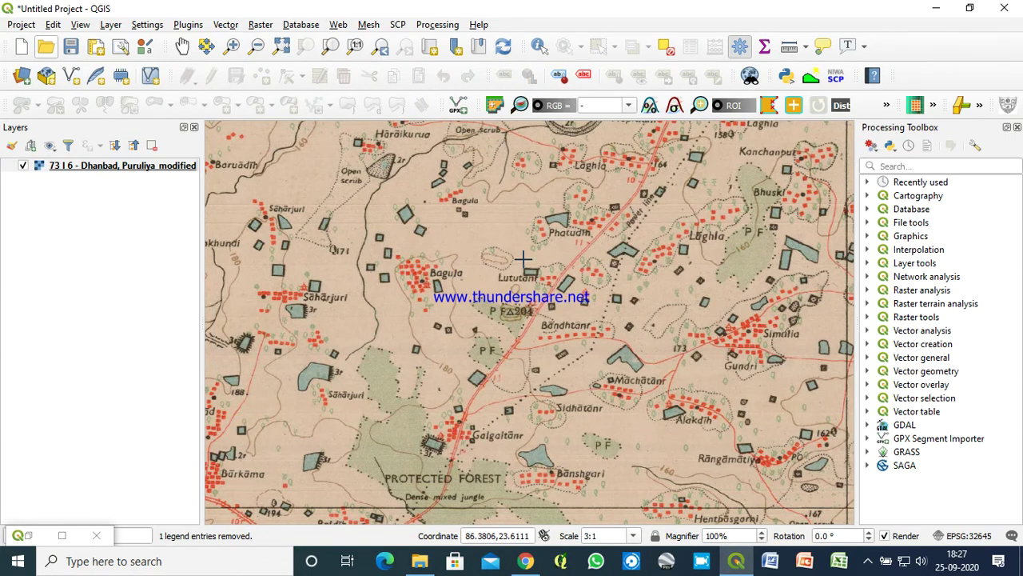
{"action": "key", "text": "Up"}
{"action": "key", "text": "Up"}
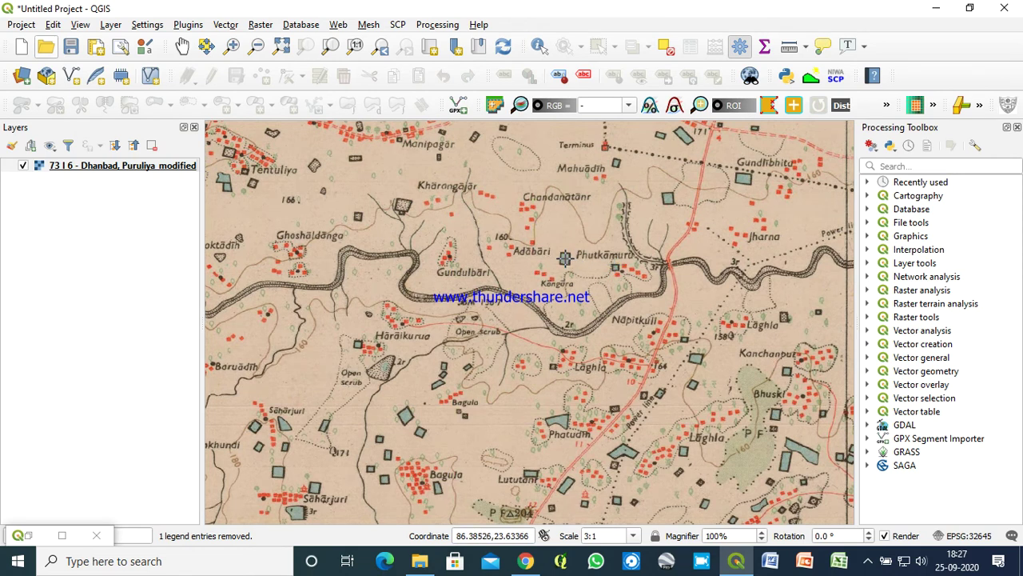
{"action": "scroll", "coordinate": [564, 257], "scroll_direction": "up", "scroll_amount": 2}
- Accept the Phutkamura point at 86.3853, 23.6337 and zoom out to the whole sheet
{"action": "left_click", "coordinate": [565, 258]}
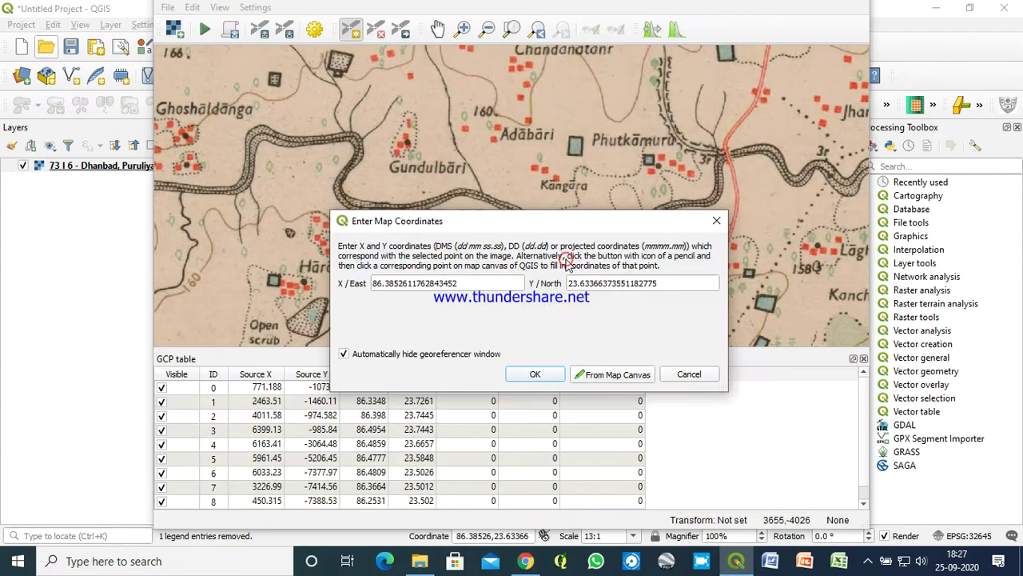
{"action": "left_click", "coordinate": [532, 375]}
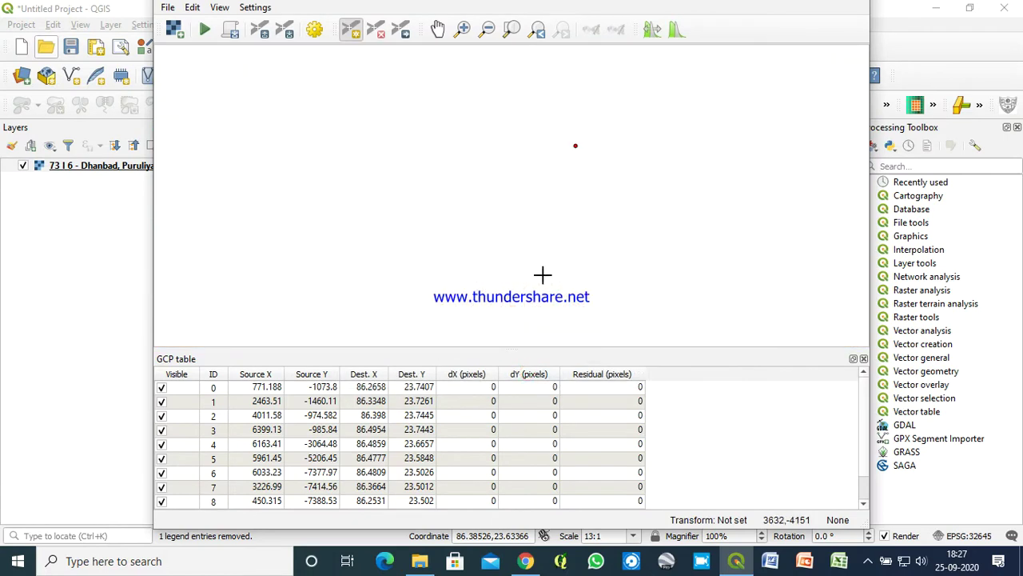
{"action": "scroll", "coordinate": [565, 250], "scroll_direction": "down", "scroll_amount": 3}
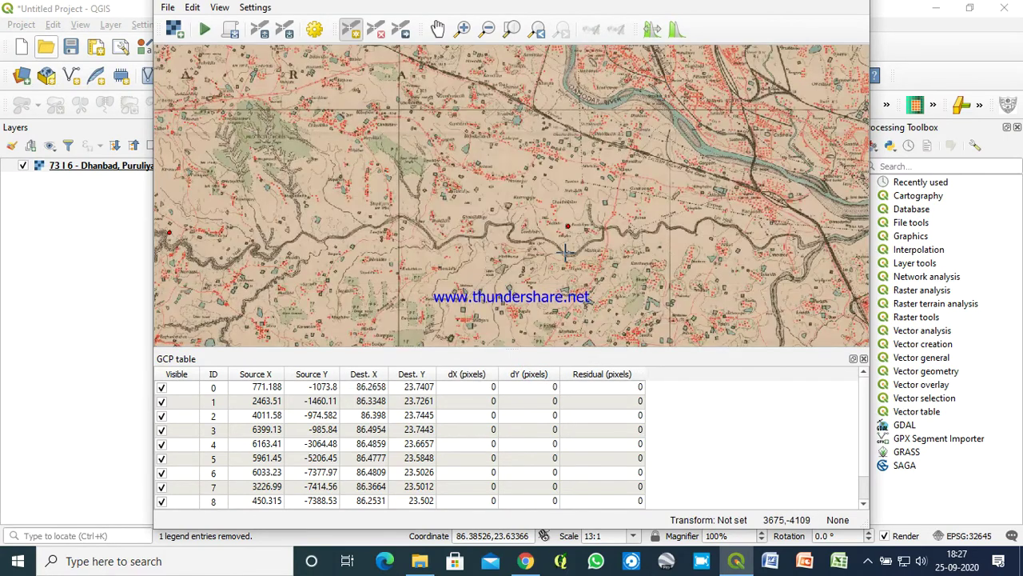
{"action": "scroll", "coordinate": [565, 251], "scroll_direction": "down", "scroll_amount": 1}
{"action": "scroll", "coordinate": [566, 250], "scroll_direction": "down", "scroll_amount": 2}
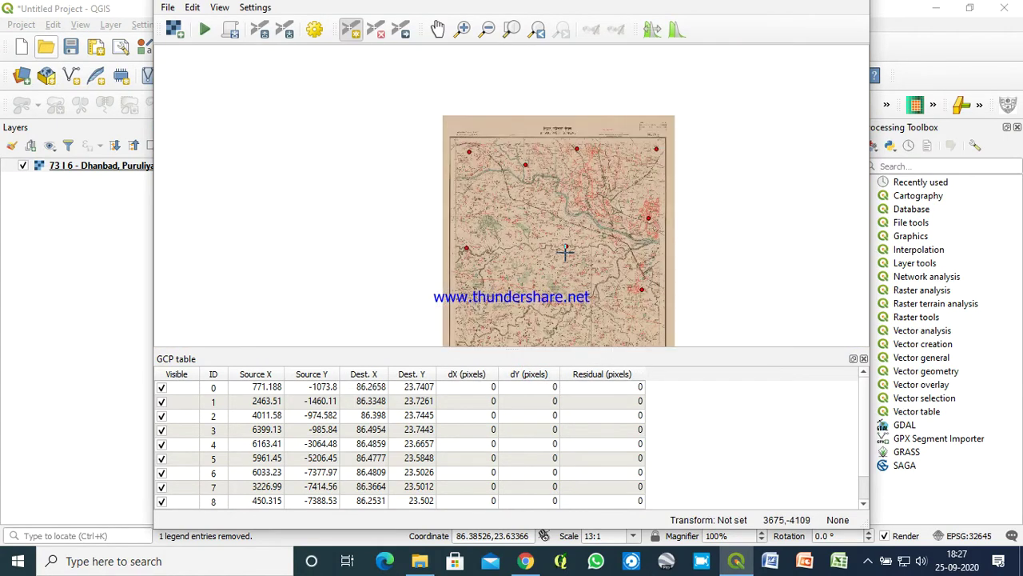
{"action": "scroll", "coordinate": [565, 251], "scroll_direction": "down", "scroll_amount": 2}
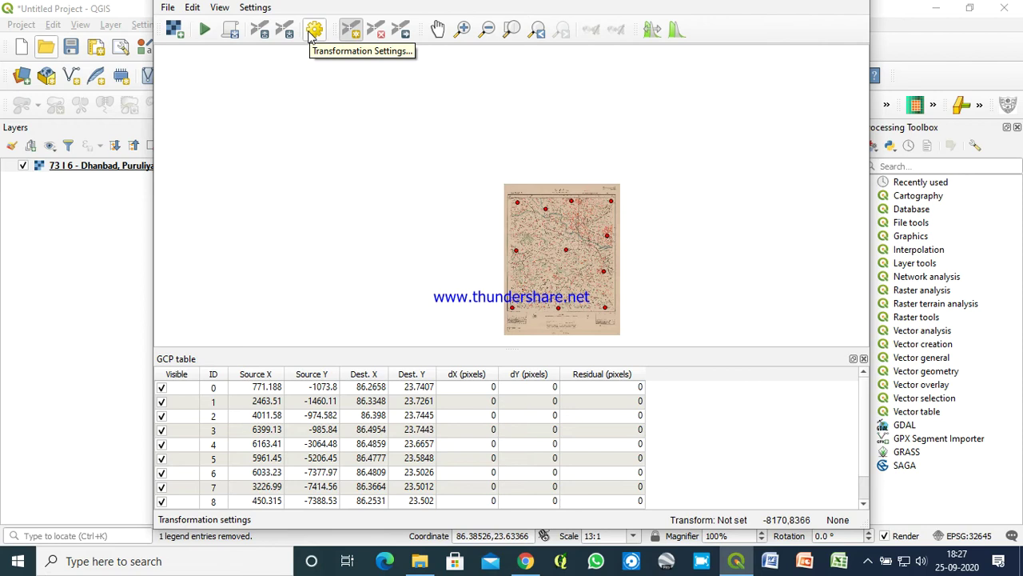
- Set the Polynomial 1 transformation's target SRS to EPSG:4326 – WGS 84
{"action": "left_click", "coordinate": [312, 32]}
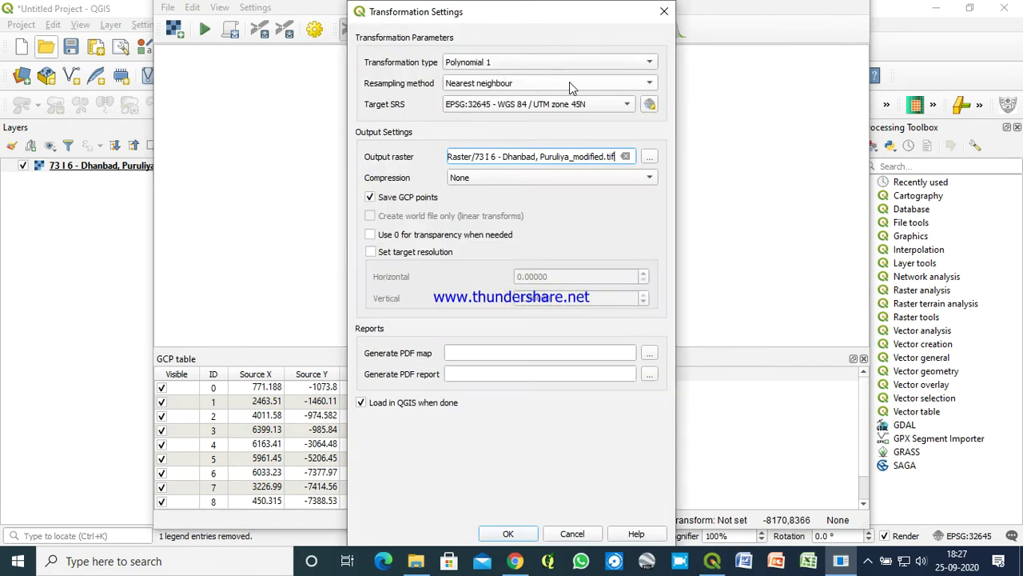
{"action": "left_click", "coordinate": [628, 104]}
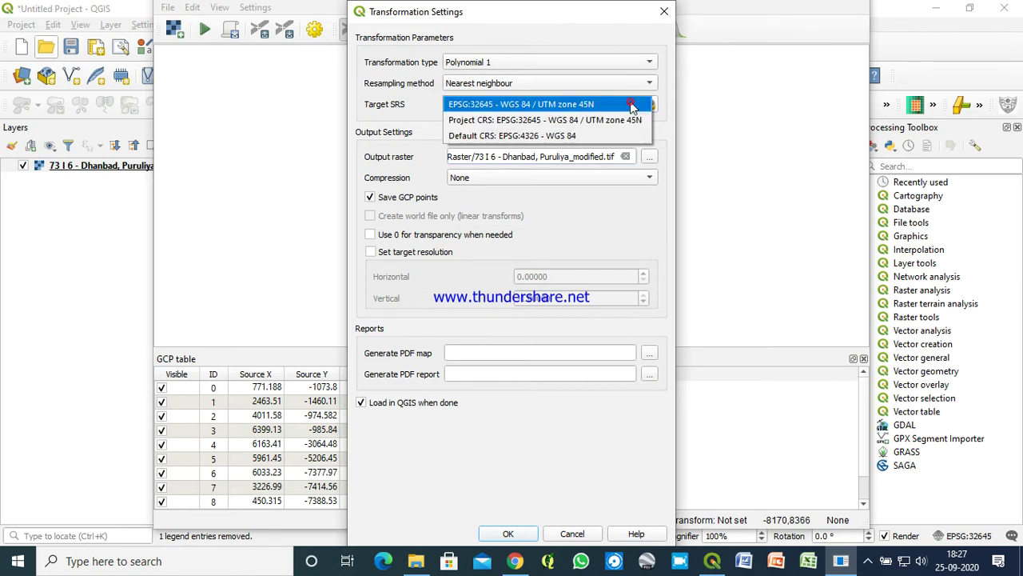
{"action": "left_click", "coordinate": [573, 136]}
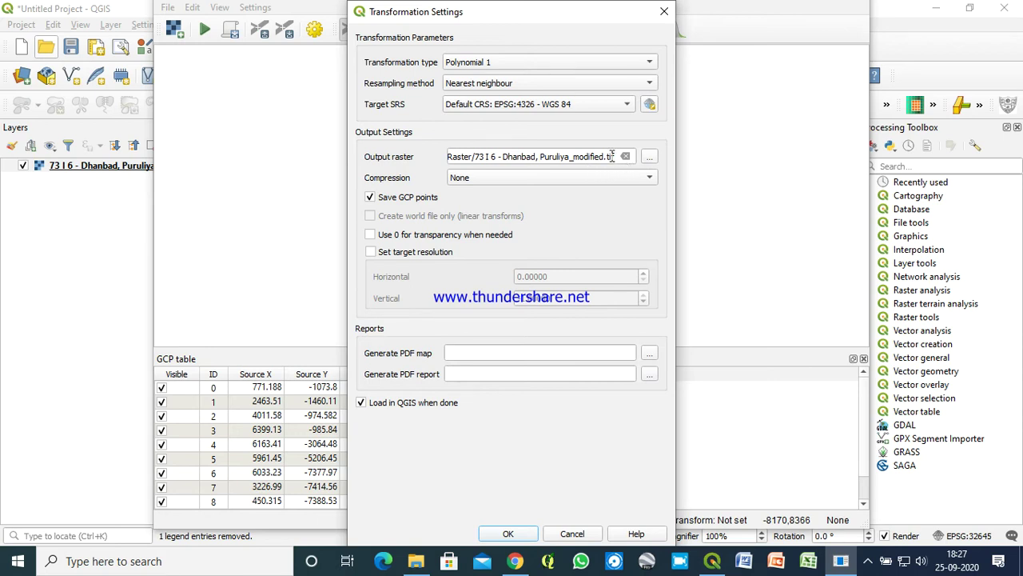
- Save the output as '73 I 6 - Dhanbad, Puruliya_modified I2I.tif' in Georeference Raster
{"action": "left_click", "coordinate": [649, 156]}
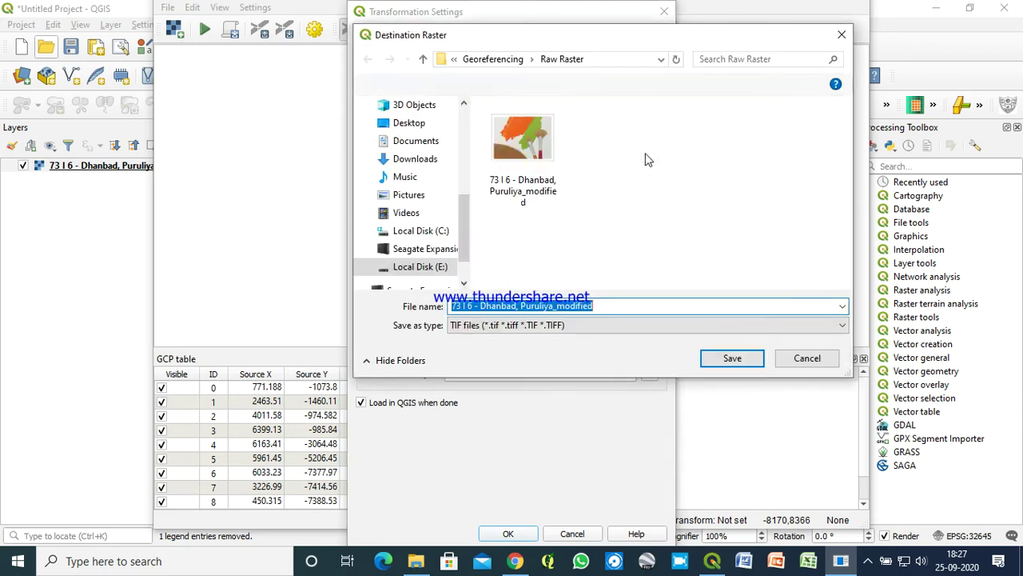
{"action": "left_click", "coordinate": [493, 59]}
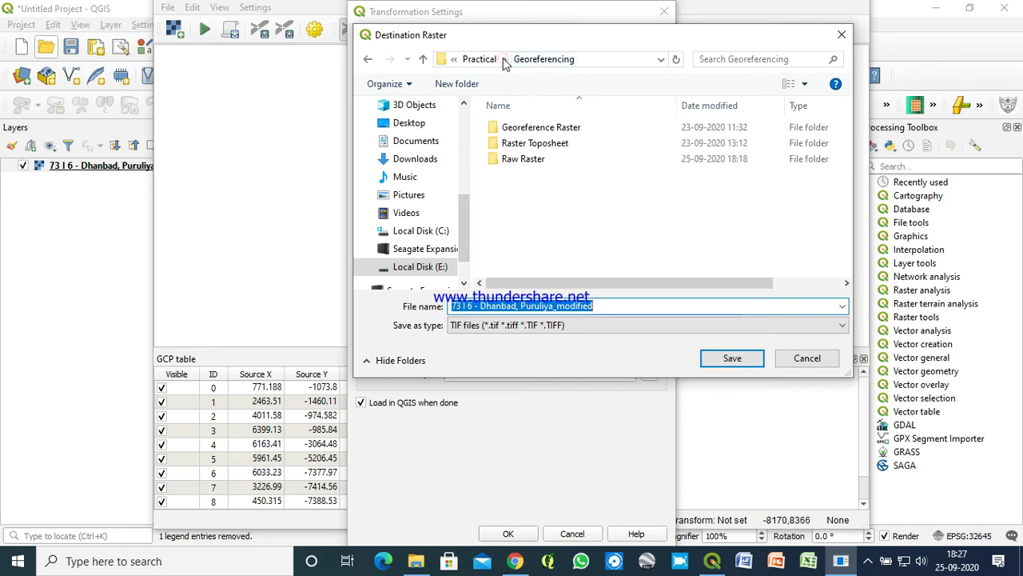
{"action": "double_click", "coordinate": [547, 128]}
{"action": "left_click", "coordinate": [595, 303]}
{"action": "type", "text": "(2)"}
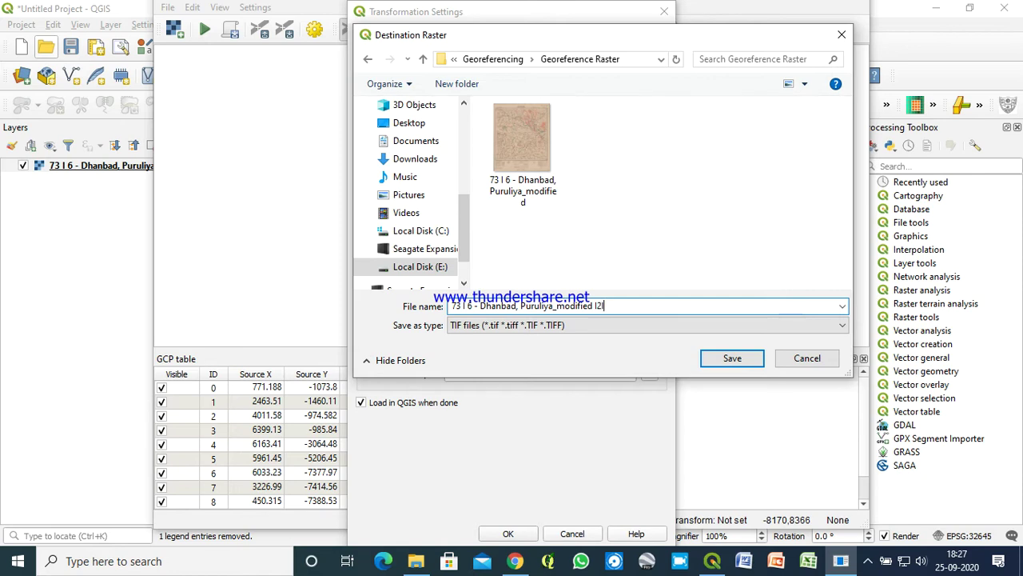
{"action": "left_click", "coordinate": [730, 358]}
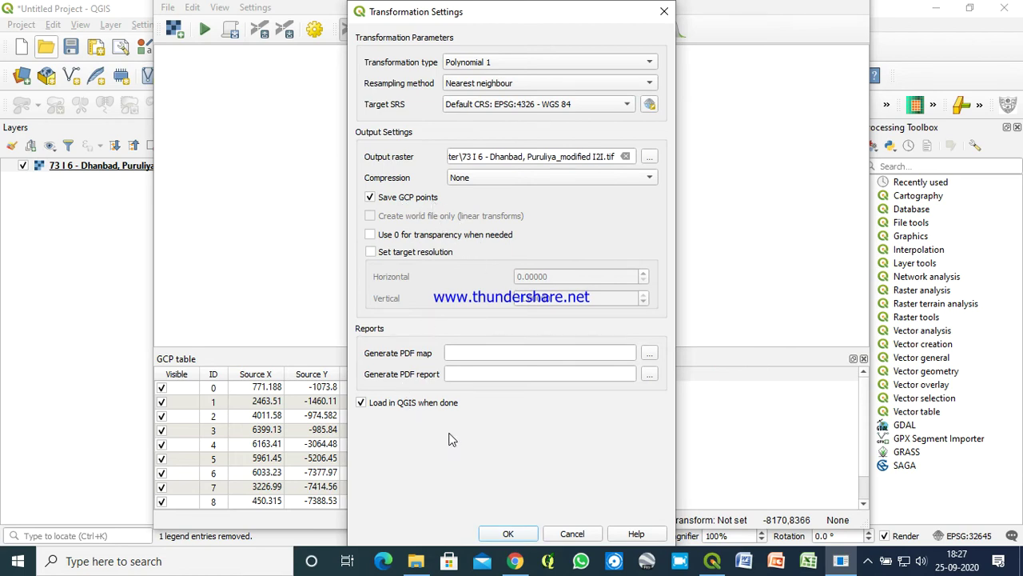
- Run georeferencing (mean error 1.70812) and add the result as a second layer
{"action": "left_click", "coordinate": [509, 534]}
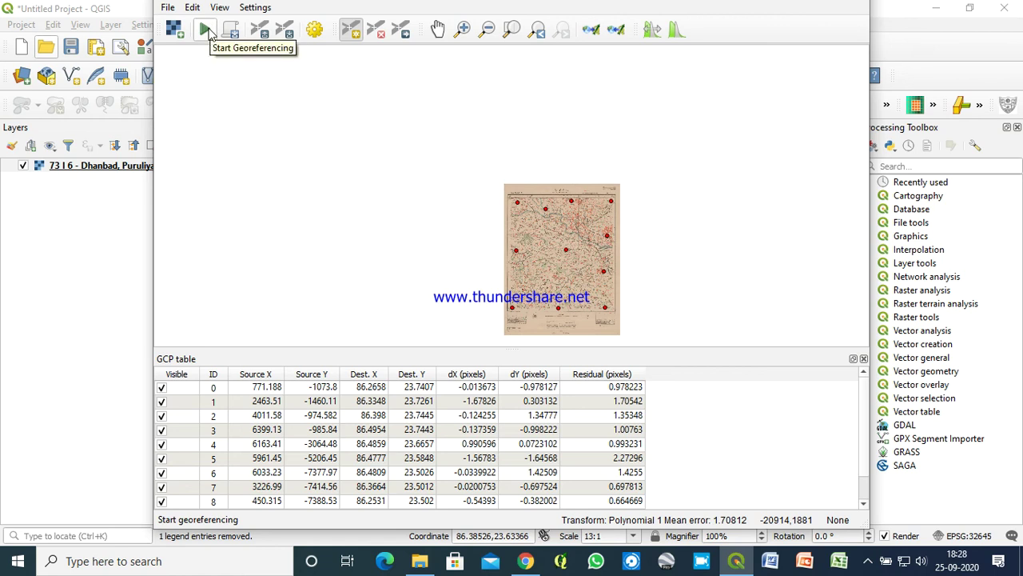
{"action": "left_click", "coordinate": [207, 30]}
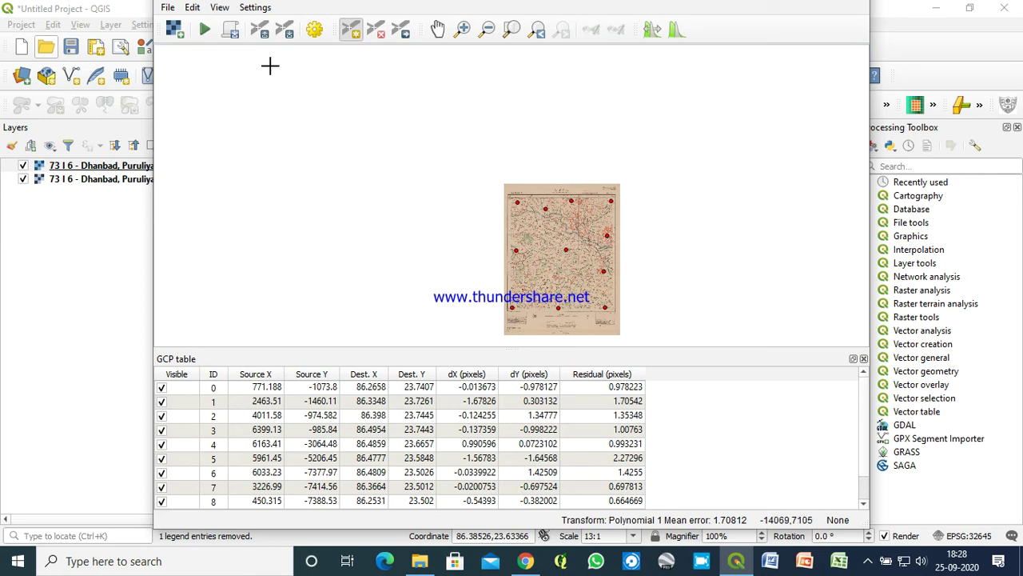
- Close the Georeferencer from its File menu
{"action": "left_click", "coordinate": [168, 7]}
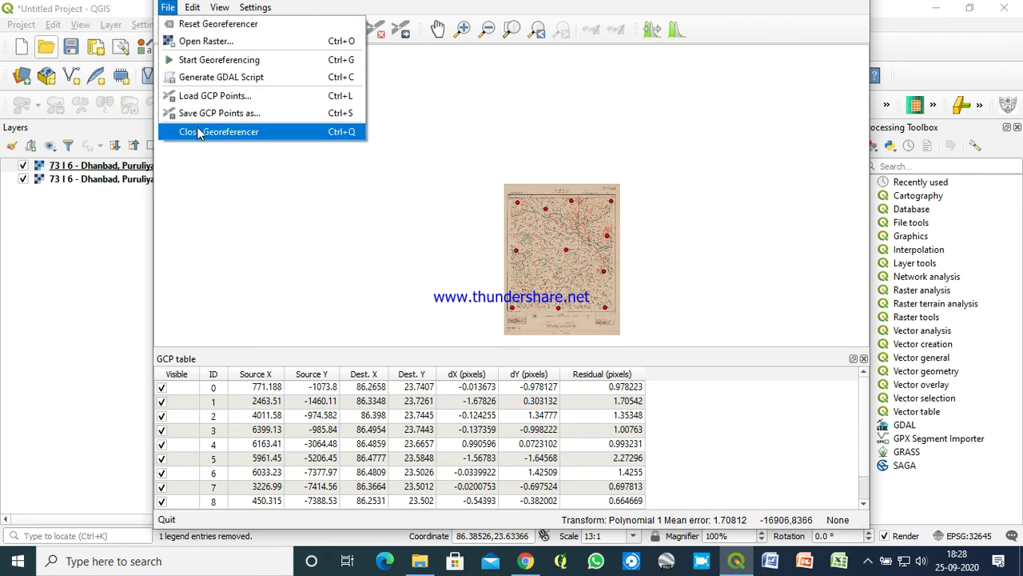
{"action": "left_click", "coordinate": [199, 133]}
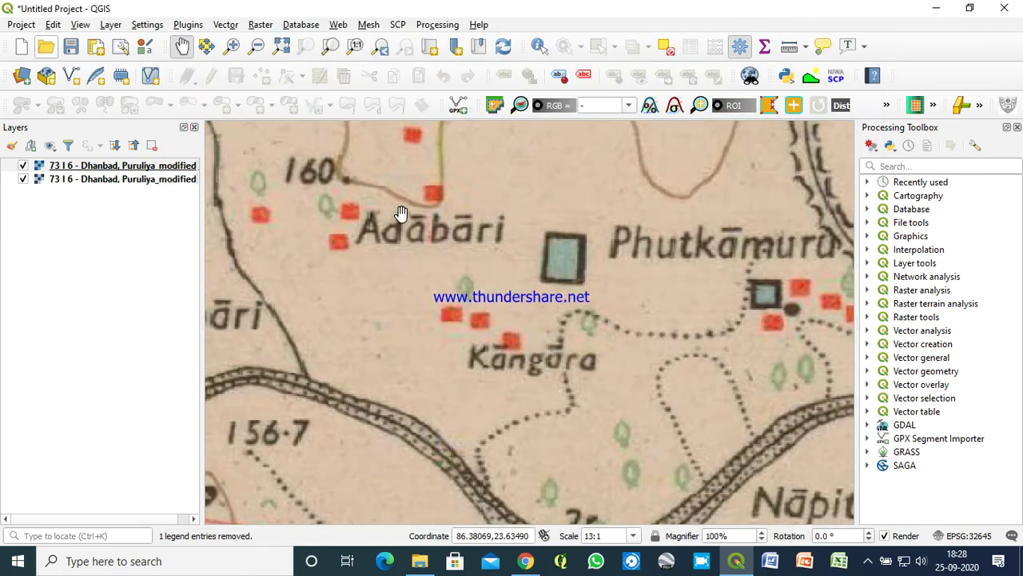
{"action": "scroll", "coordinate": [401, 215], "scroll_direction": "down", "scroll_amount": 3}
{"action": "scroll", "coordinate": [402, 216], "scroll_direction": "down", "scroll_amount": 3}
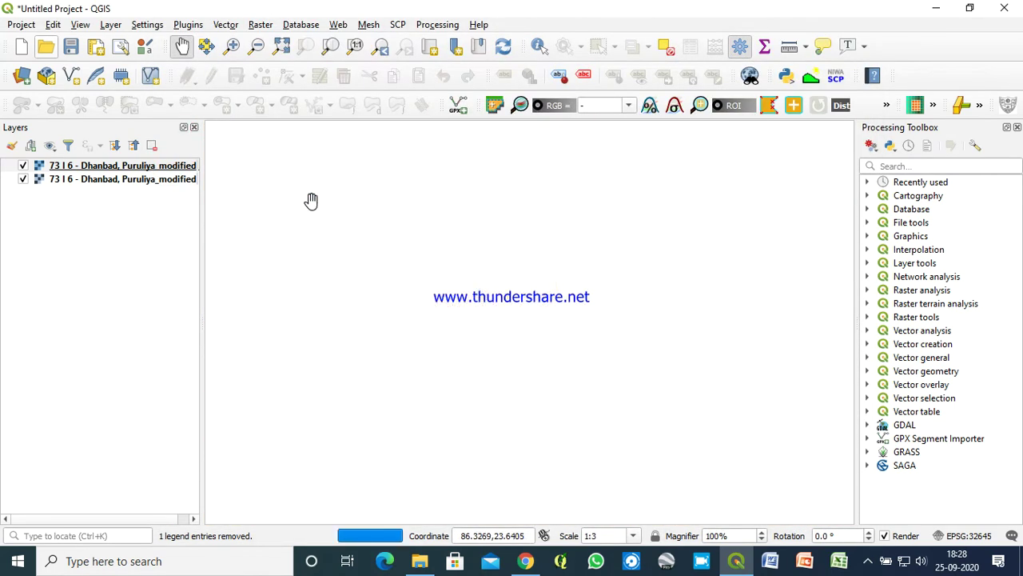
- Show only the new georeferenced layer, hiding the original unreferenced sheet
{"action": "left_click", "coordinate": [41, 170]}
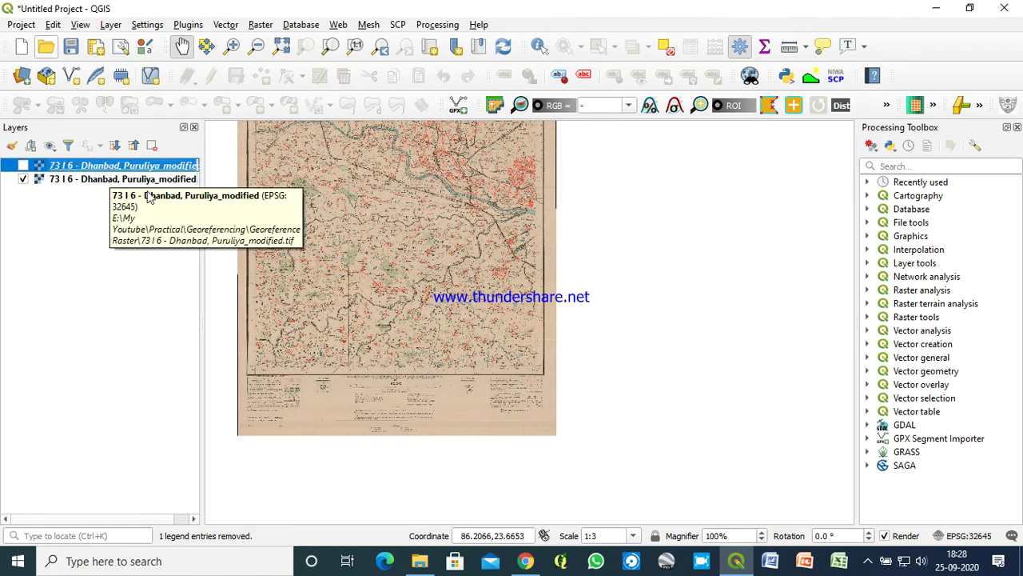
{"action": "left_click_drag", "start_coordinate": [201, 296], "coordinate": [252, 312]}
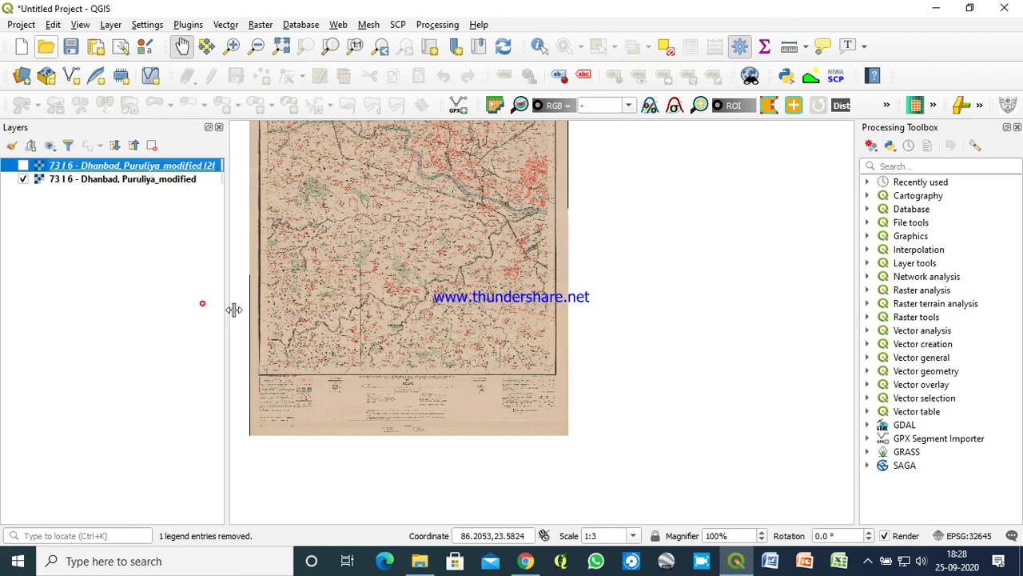
{"action": "left_click", "coordinate": [23, 165]}
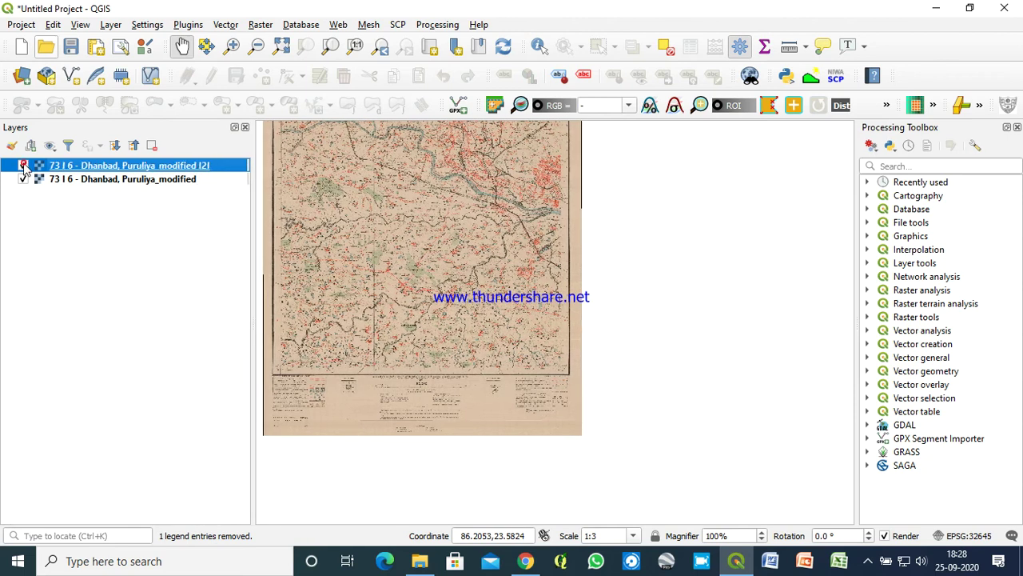
{"action": "left_click", "coordinate": [23, 179]}
- Zoom to the georeferenced sheet's full extent and adopt its EPSG:4326 (WGS 84) as the project CRS
{"action": "right_click", "coordinate": [94, 164]}
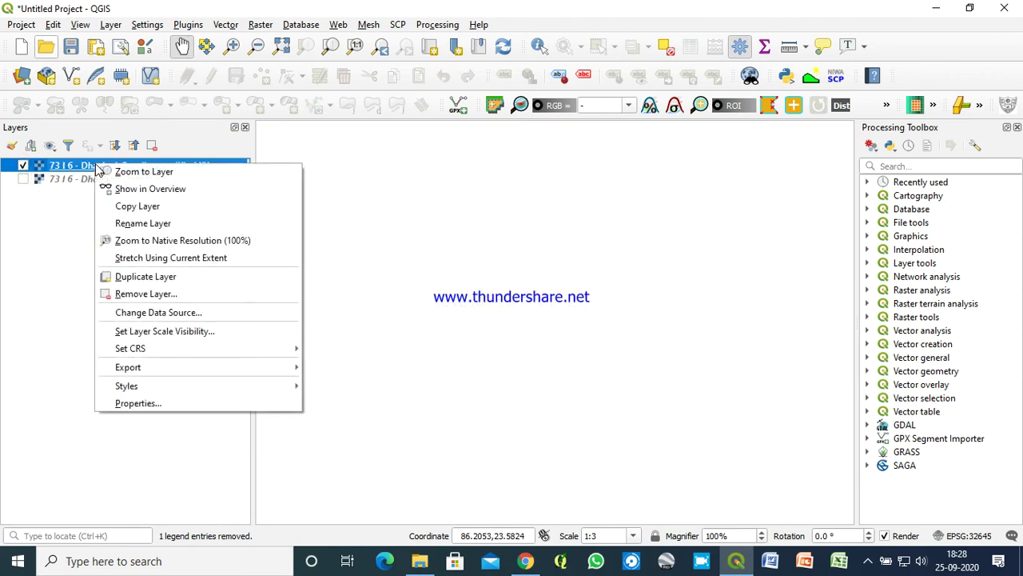
{"action": "left_click", "coordinate": [116, 169]}
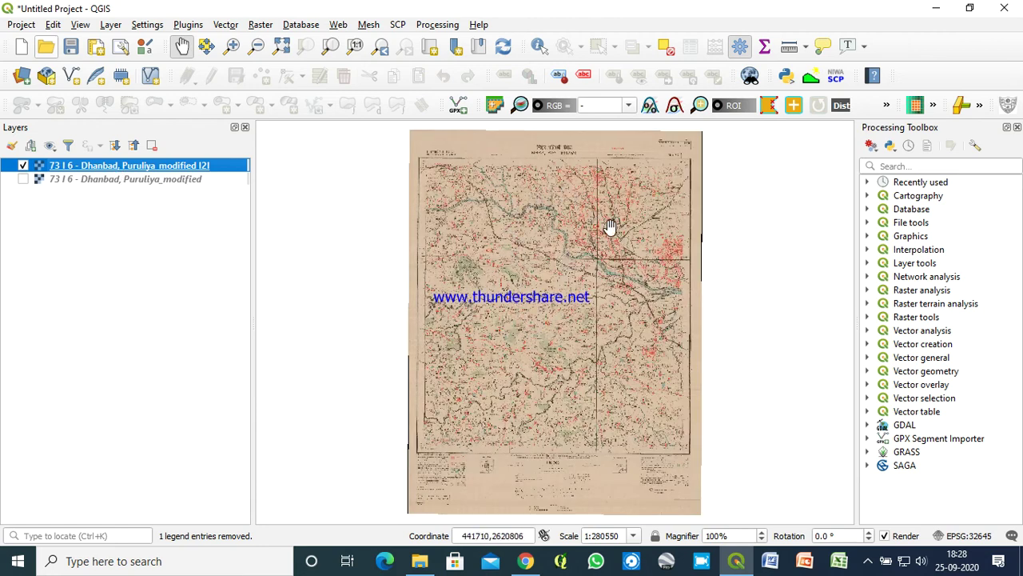
{"action": "right_click", "coordinate": [179, 168]}
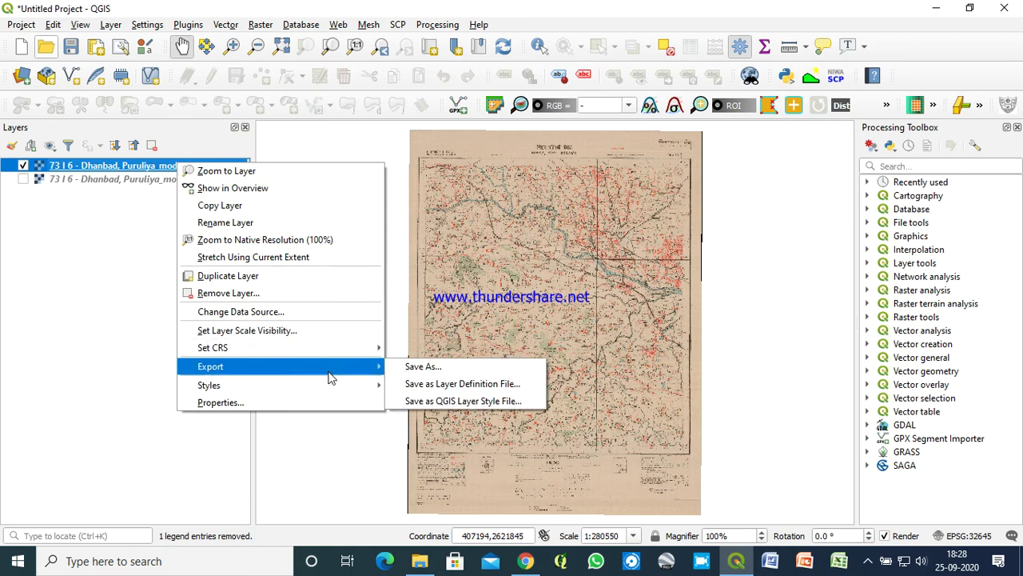
{"action": "mouse_move", "coordinate": [240, 347]}
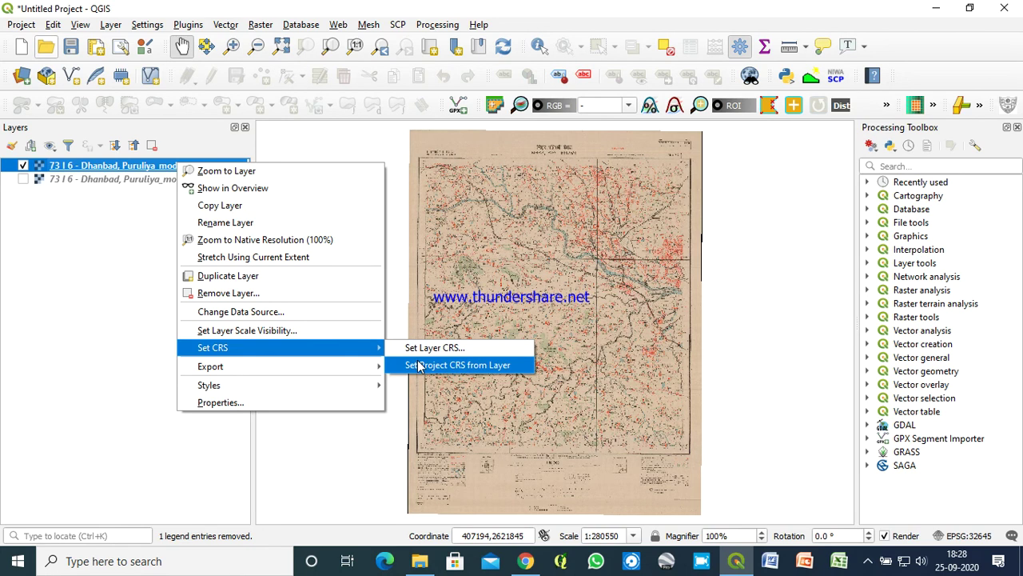
{"action": "left_click", "coordinate": [417, 364]}
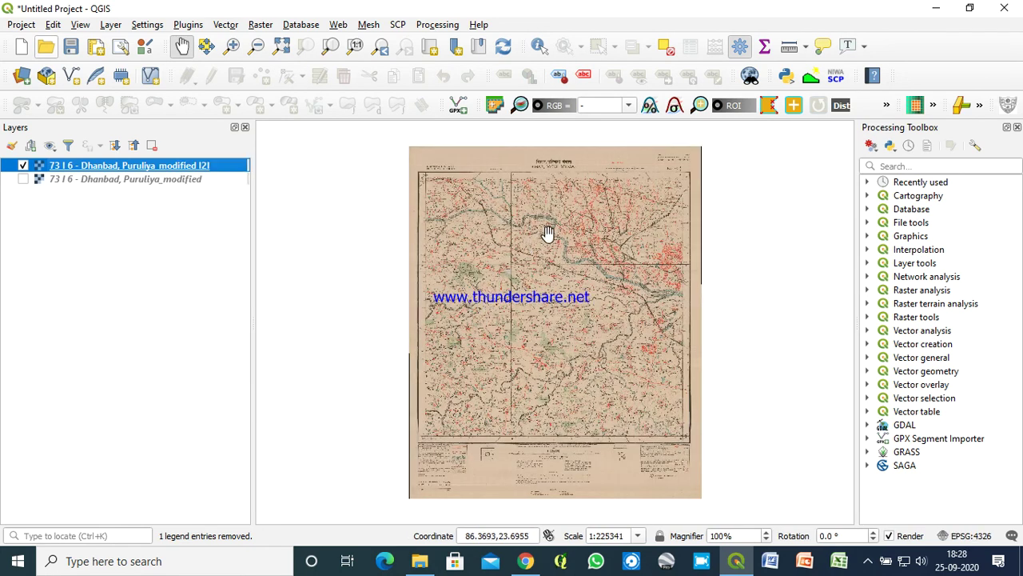